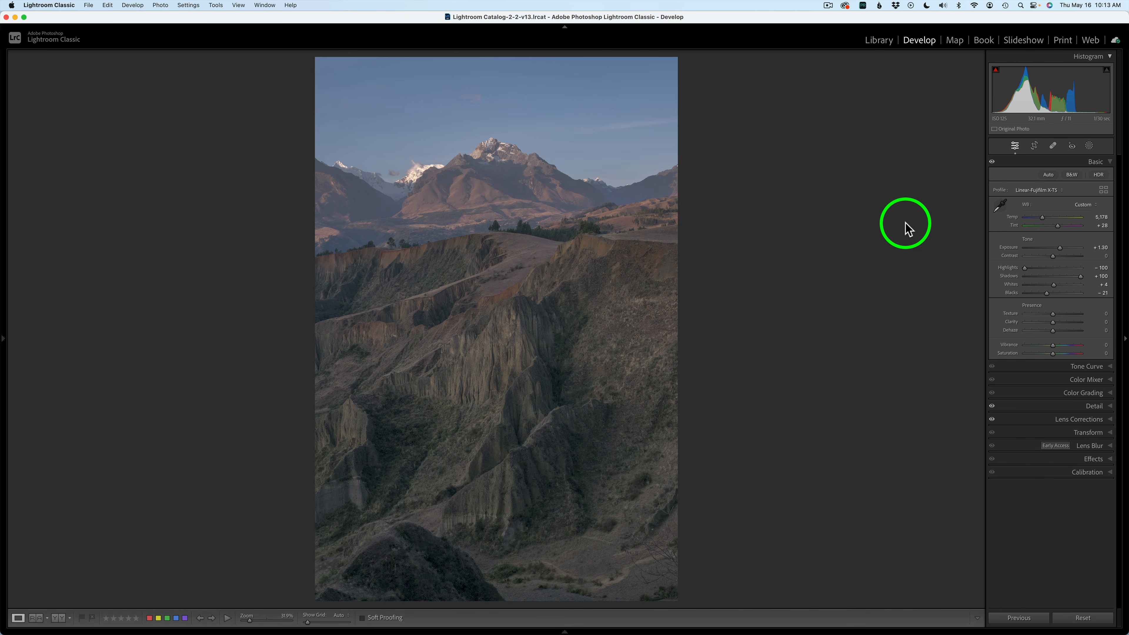
- Review the photo's sharpening, noise reduction and lens correction settings
click(1066, 407)
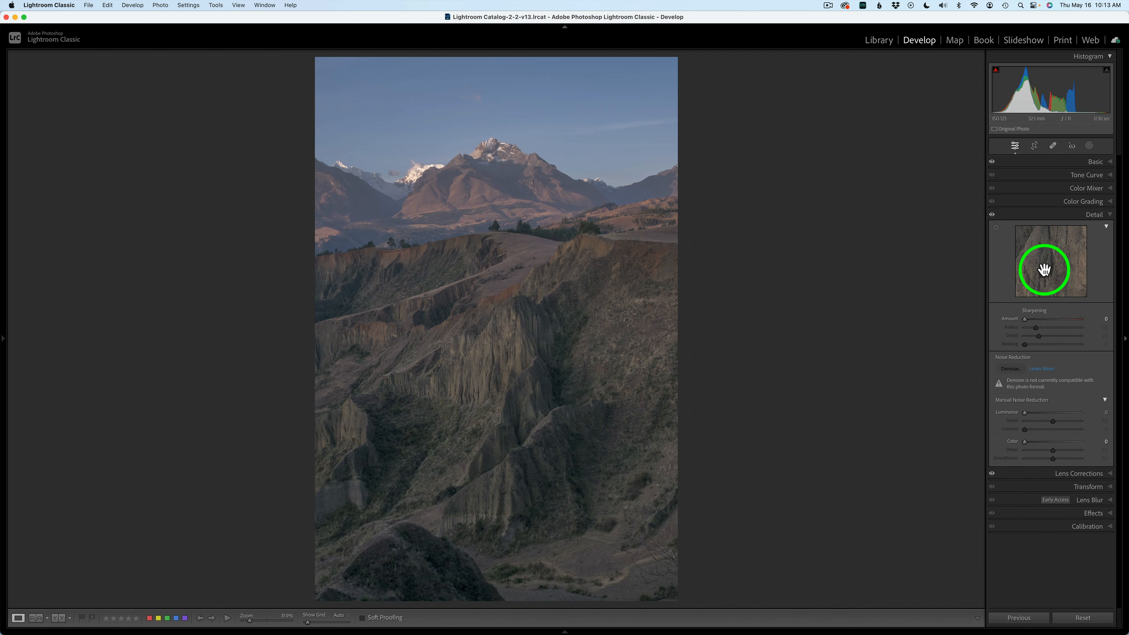
click(1050, 214)
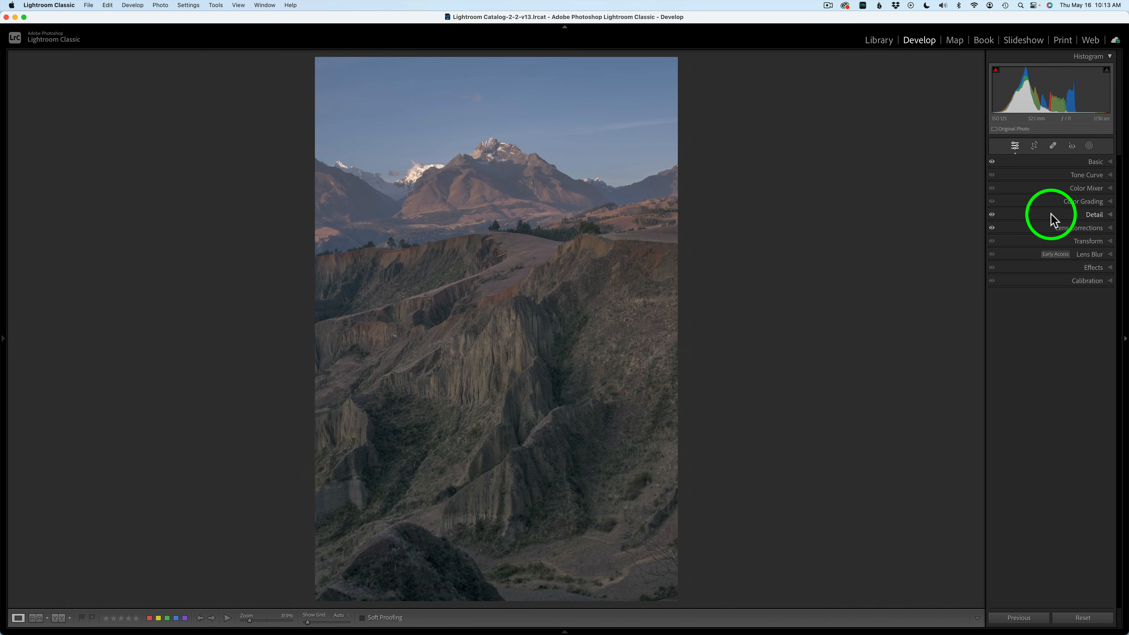
click(1073, 229)
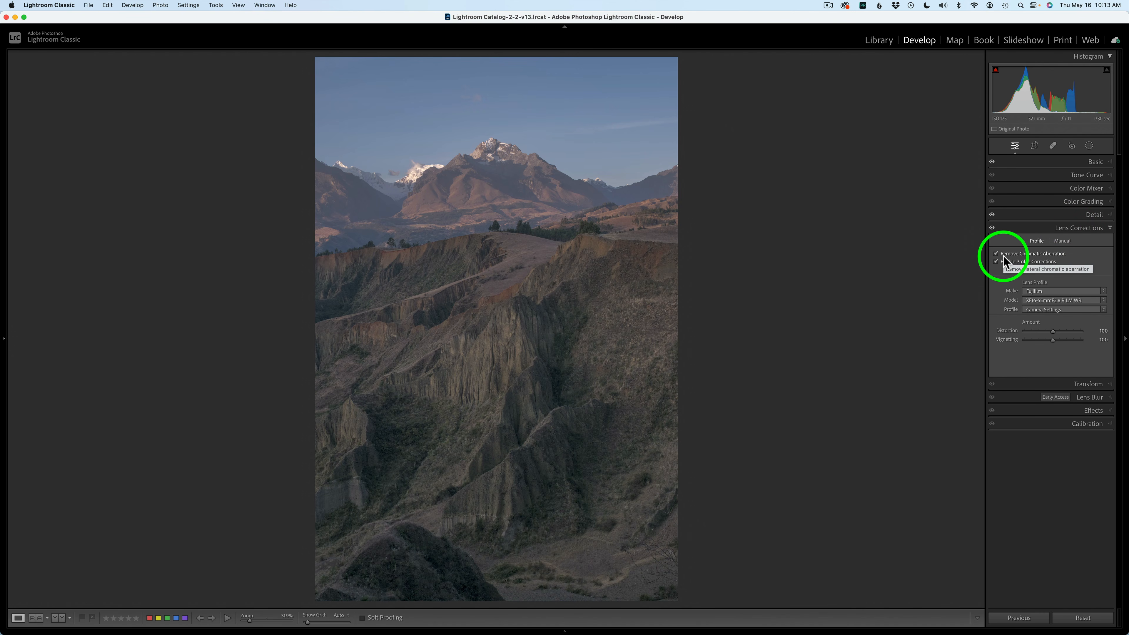
click(1029, 228)
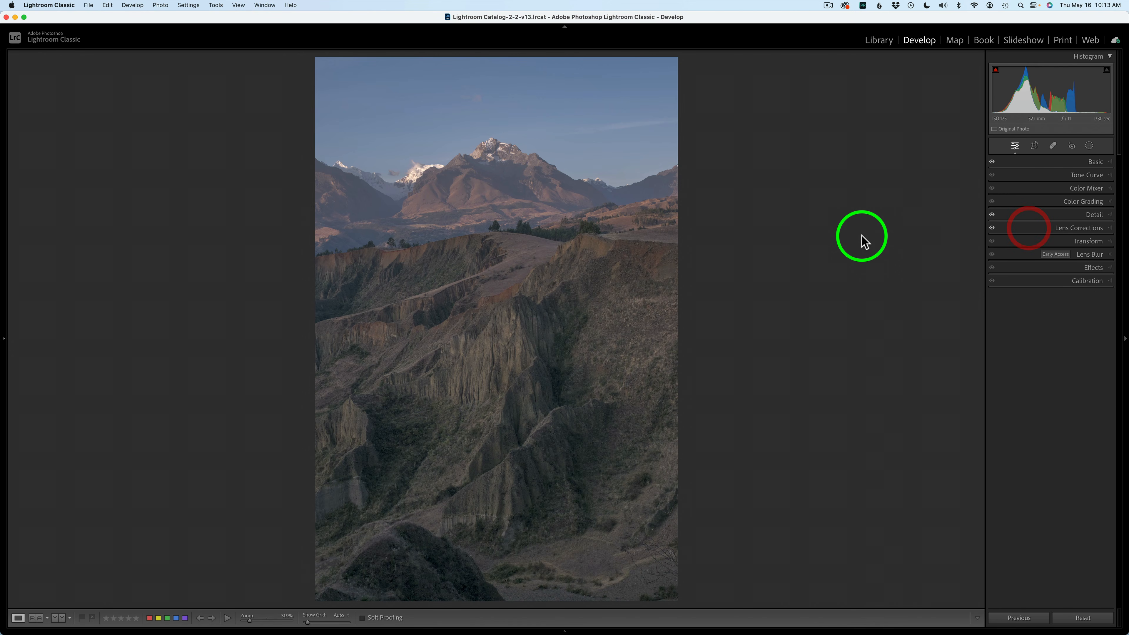
- Send the mountain photo from Lightroom Classic to Adobe Photoshop 2024 for editing
right_click(497, 275)
mouse_move(547, 359)
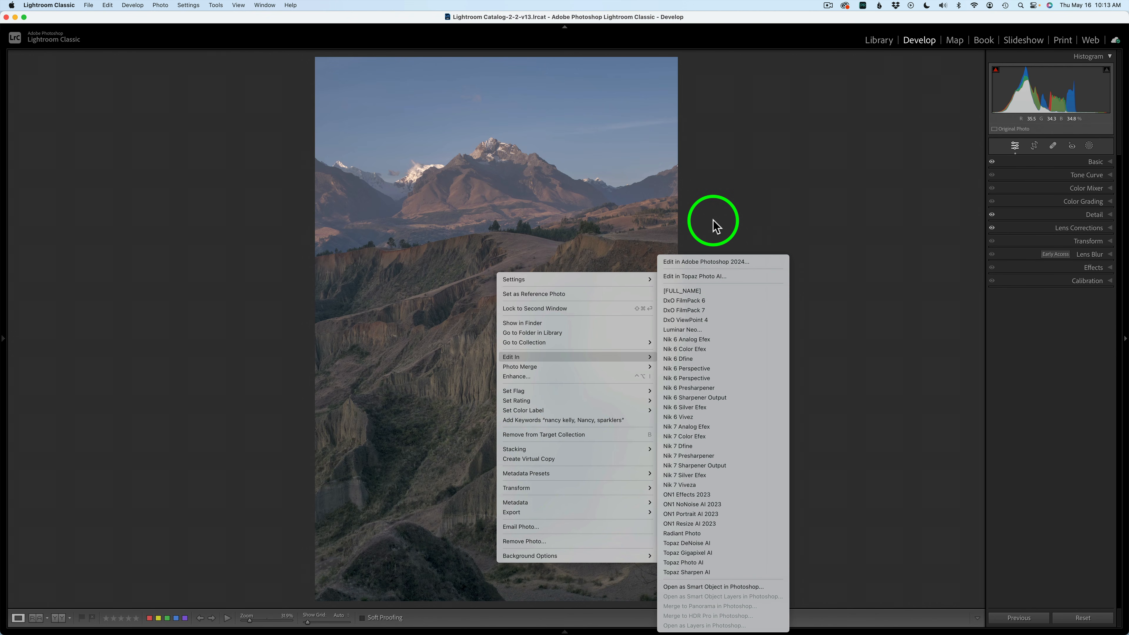
click(731, 218)
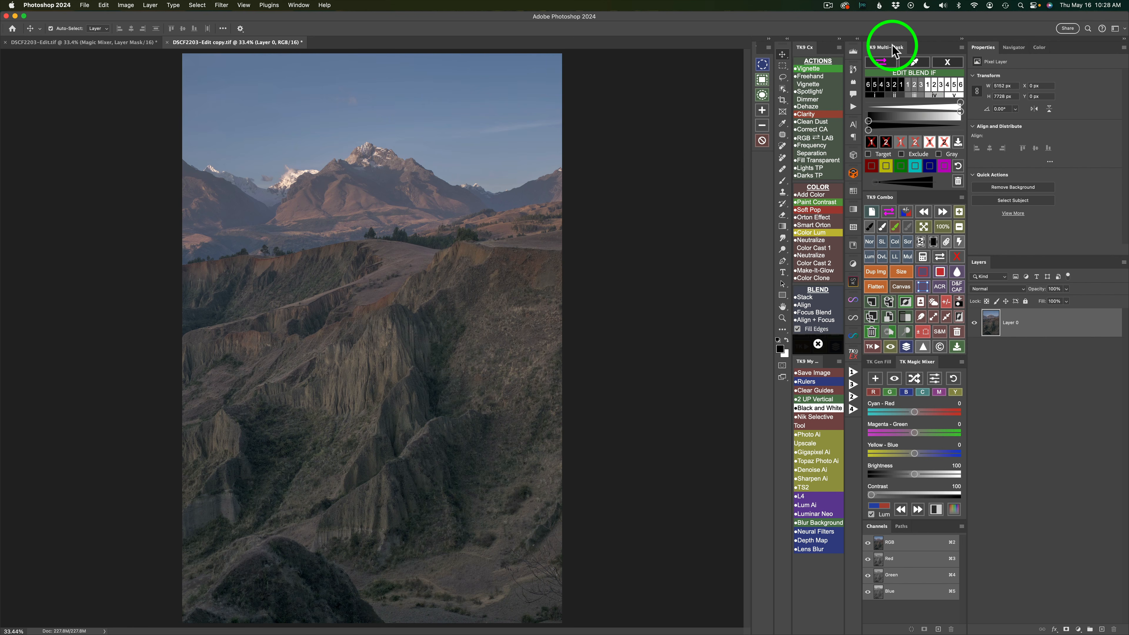
- Generate a depth map of the photo with TK9 Multi-Mask and save it as a channel only
click(949, 61)
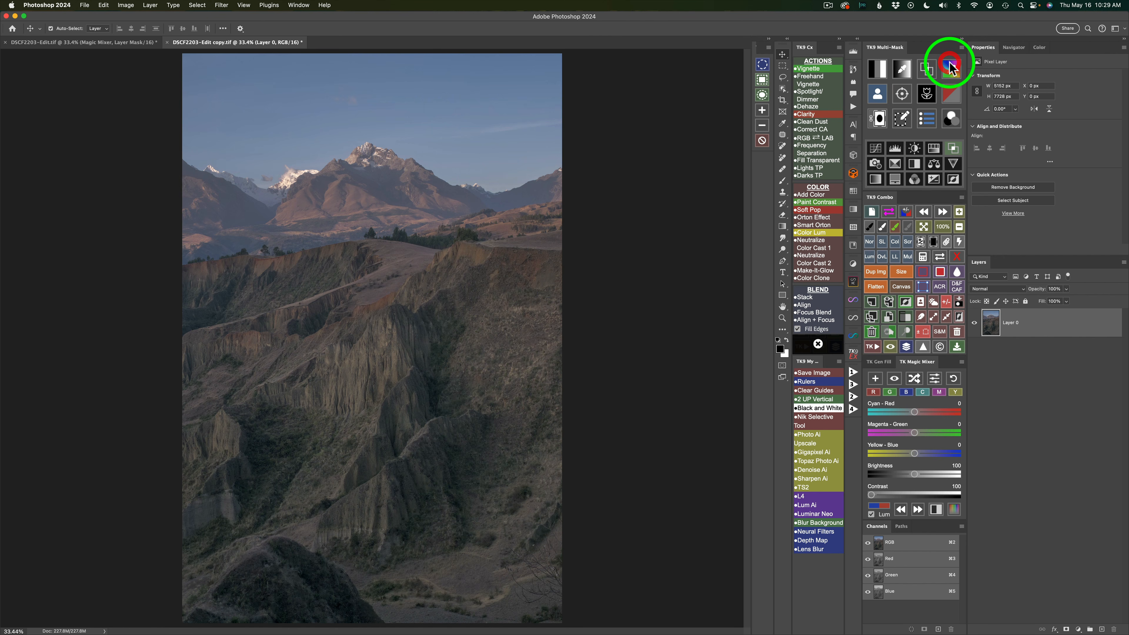
click(905, 97)
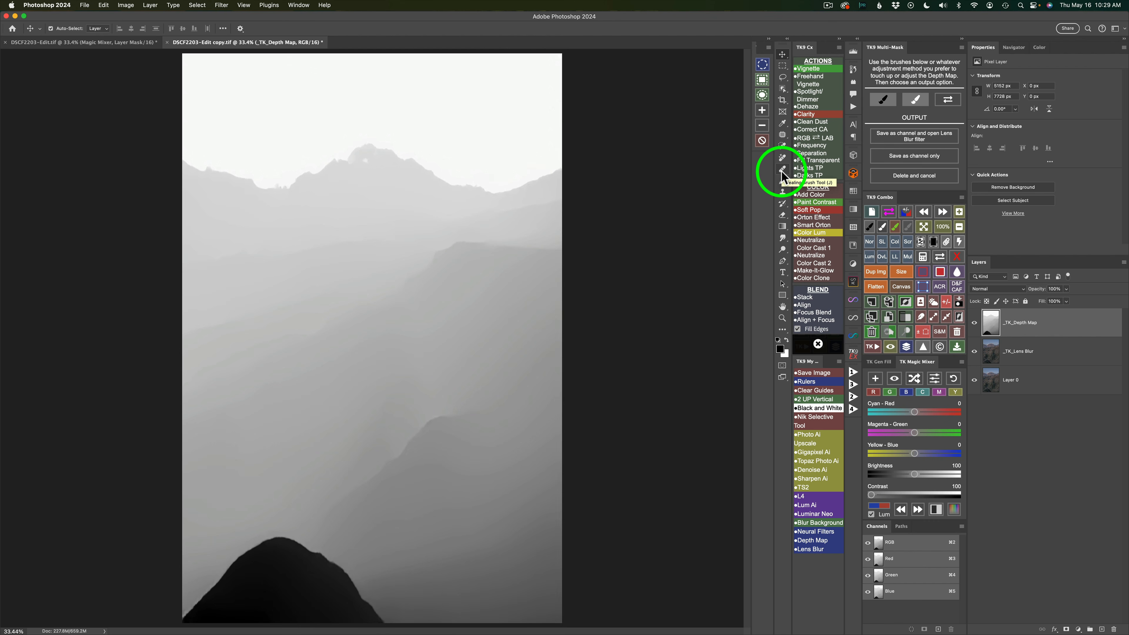
click(914, 154)
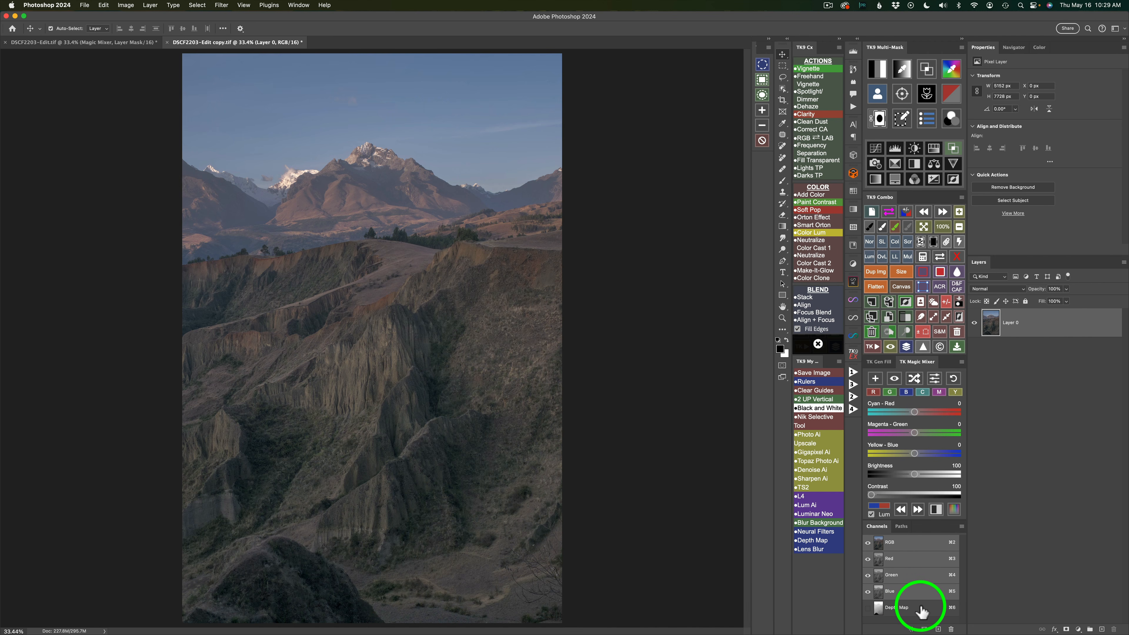
- Duplicate the Depth Map channel, invert the copy and rename it FG
drag(921, 613, 940, 628)
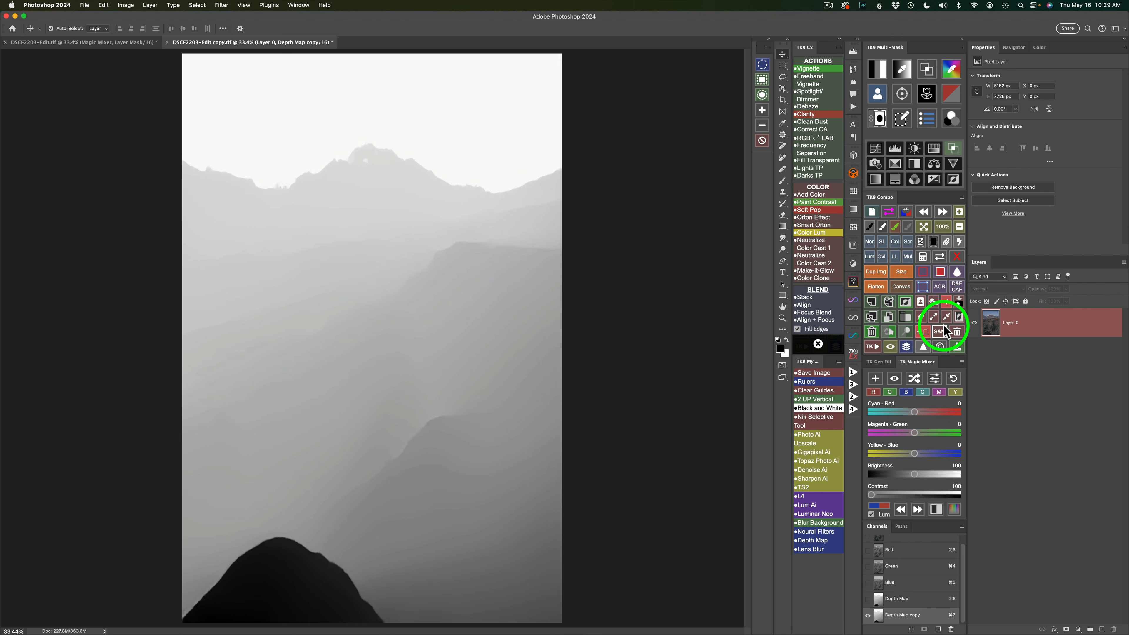
click(907, 306)
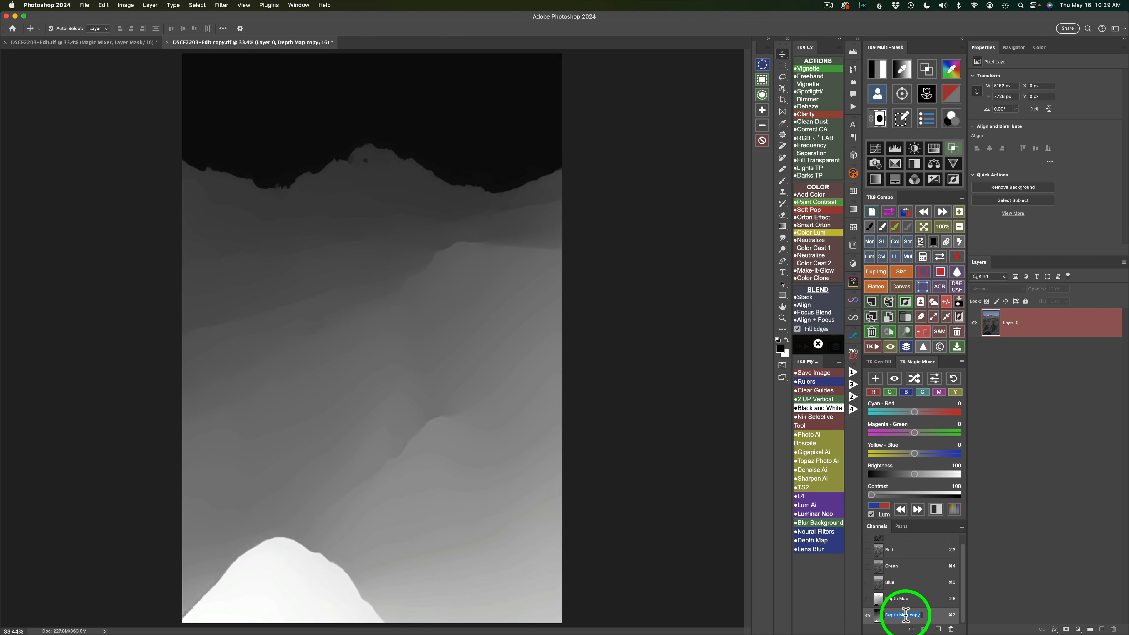
text(FG)
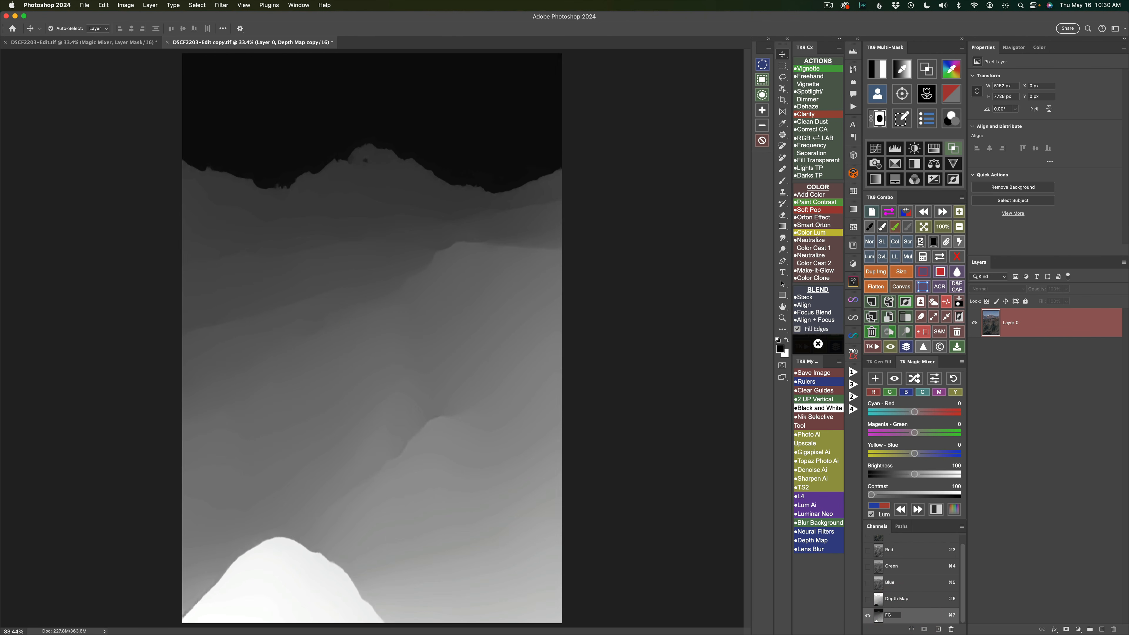
- Rename the original Depth Map channel BG and switch back to the RGB composite view
click(897, 599)
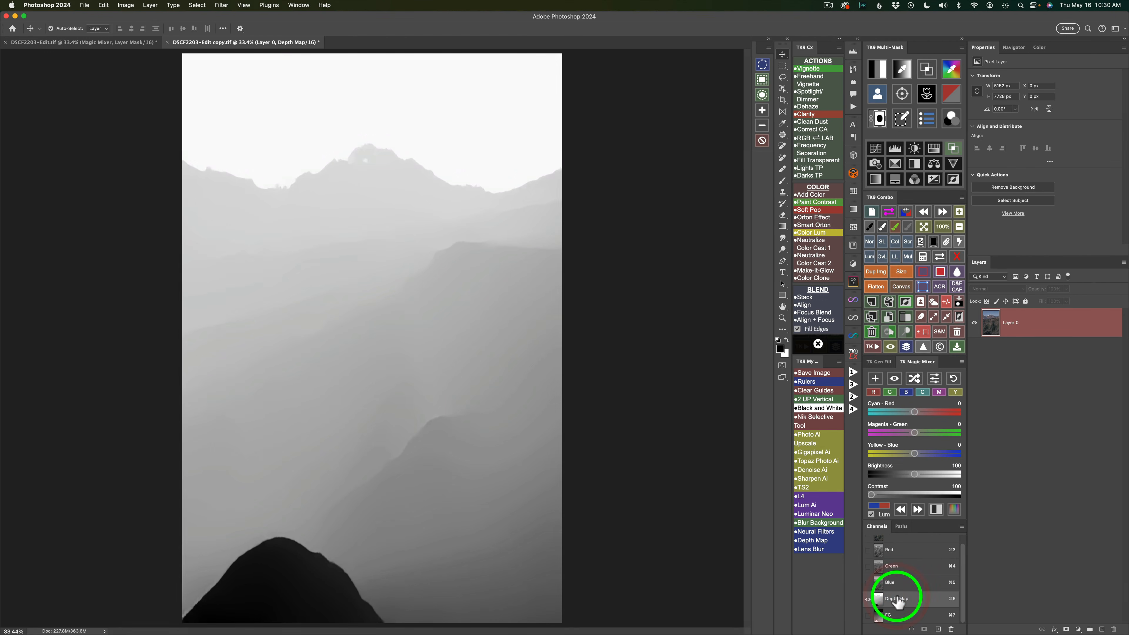
double_click(897, 598)
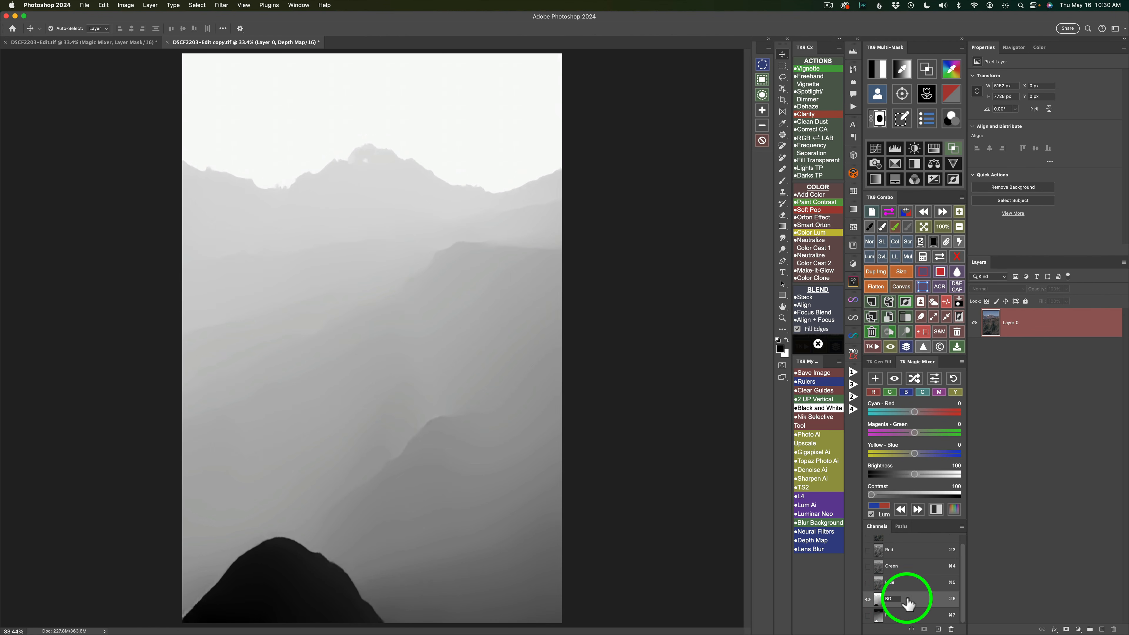
key(Return)
scroll(906, 552, up, 1)
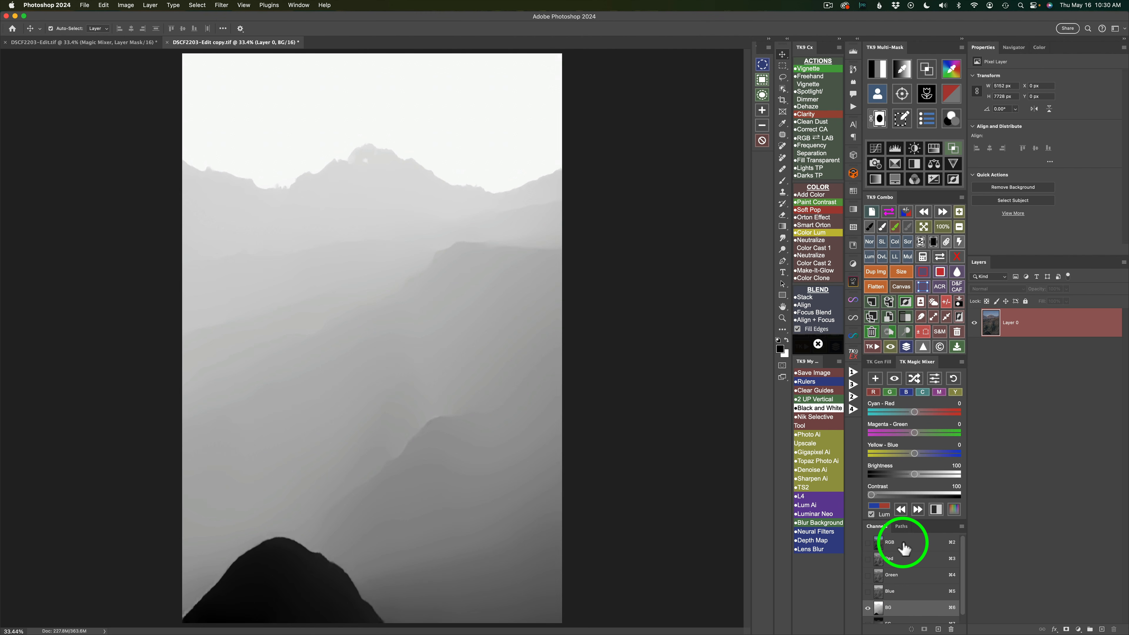
click(903, 542)
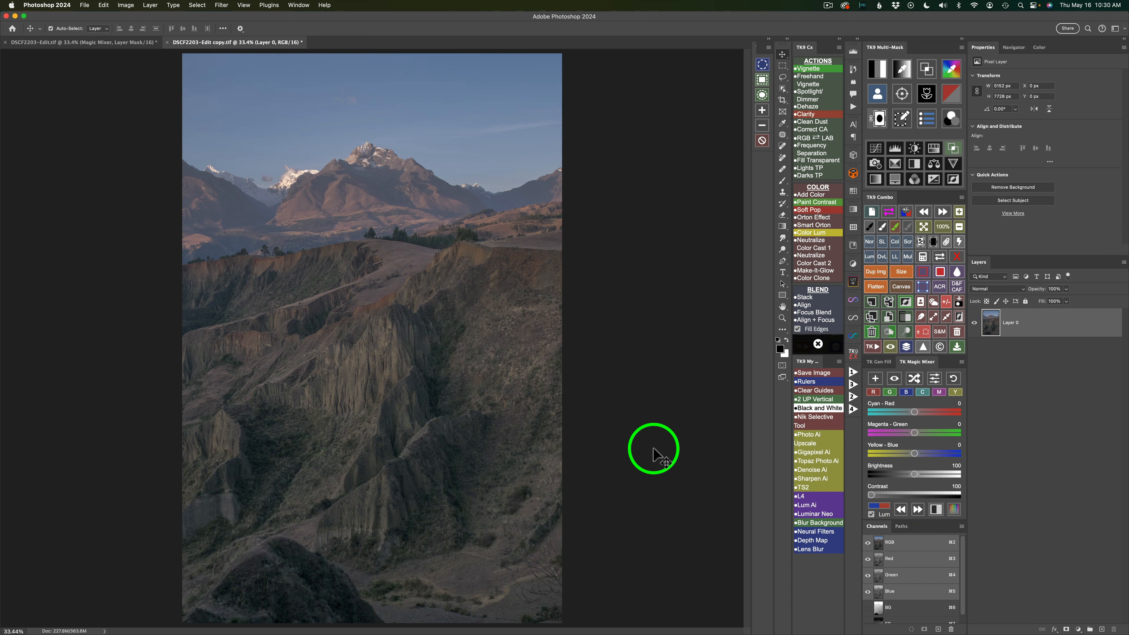
scroll(916, 562, down, 1)
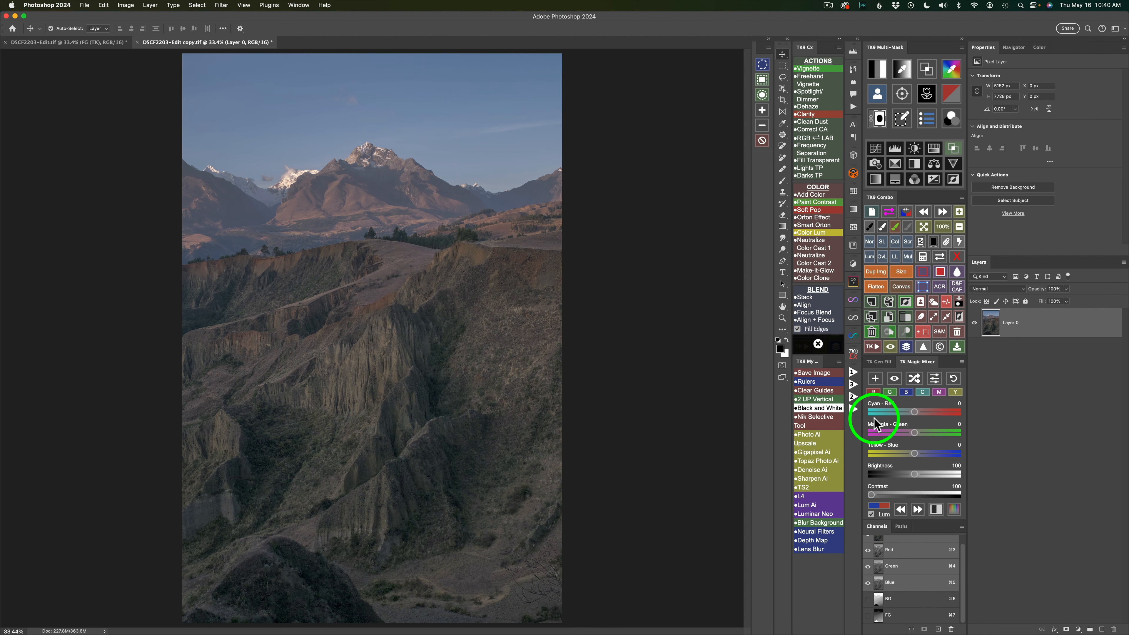
- Add a TK Color Grading layer and apply the saved FG channel as its layer mask
click(951, 118)
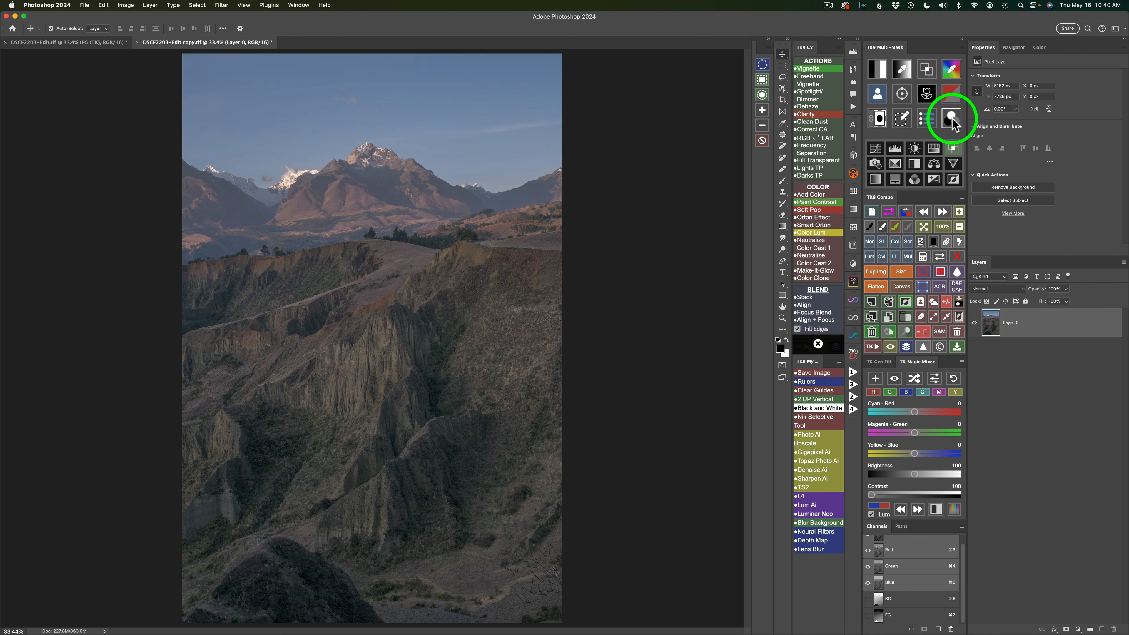
click(925, 257)
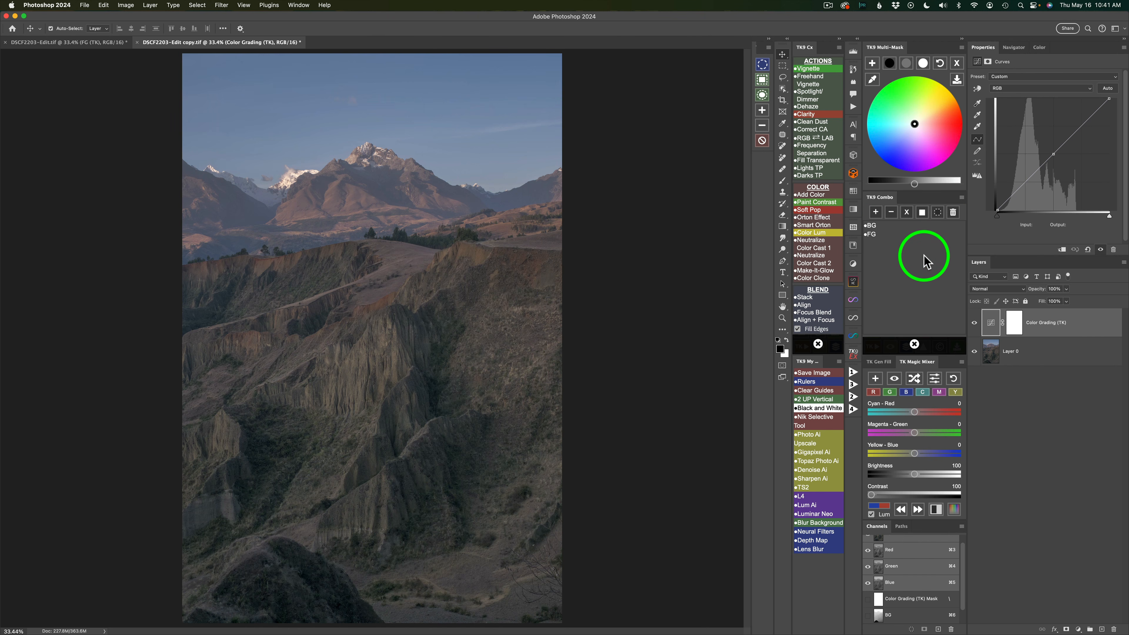
click(873, 237)
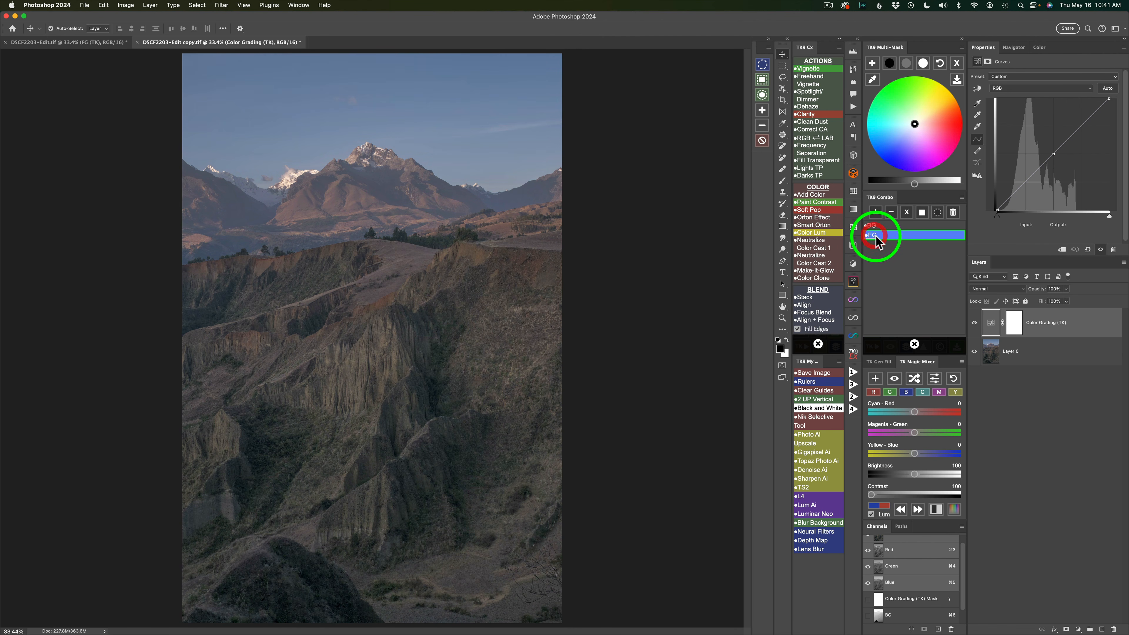
click(923, 212)
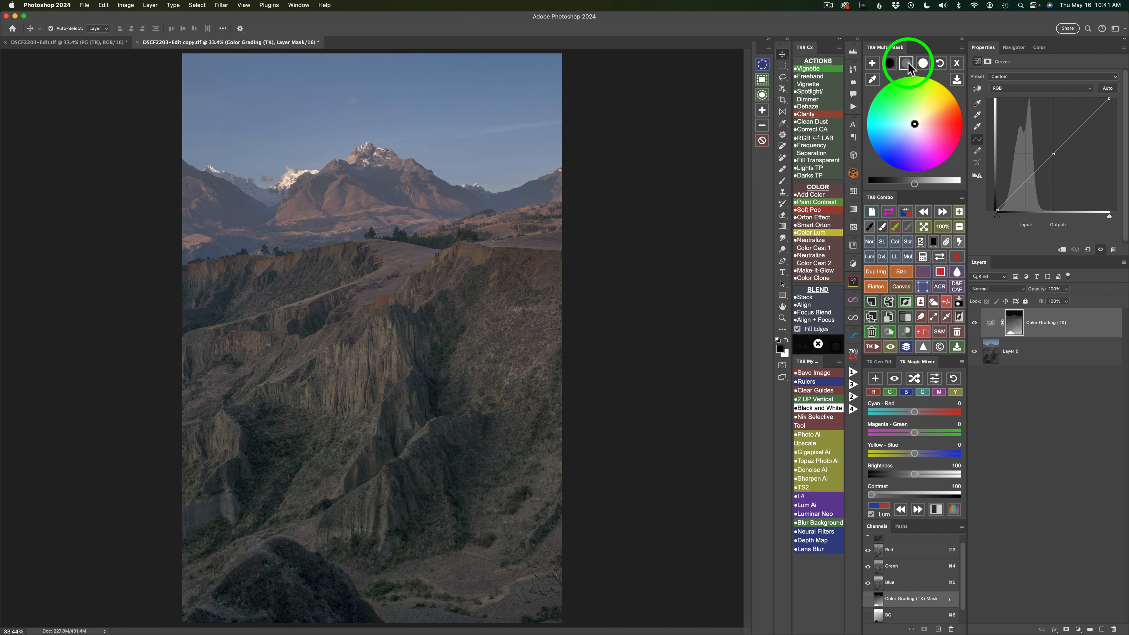
- Set the foreground color grading brightness to 33 for the midtones and -19 for the shadows
click(909, 65)
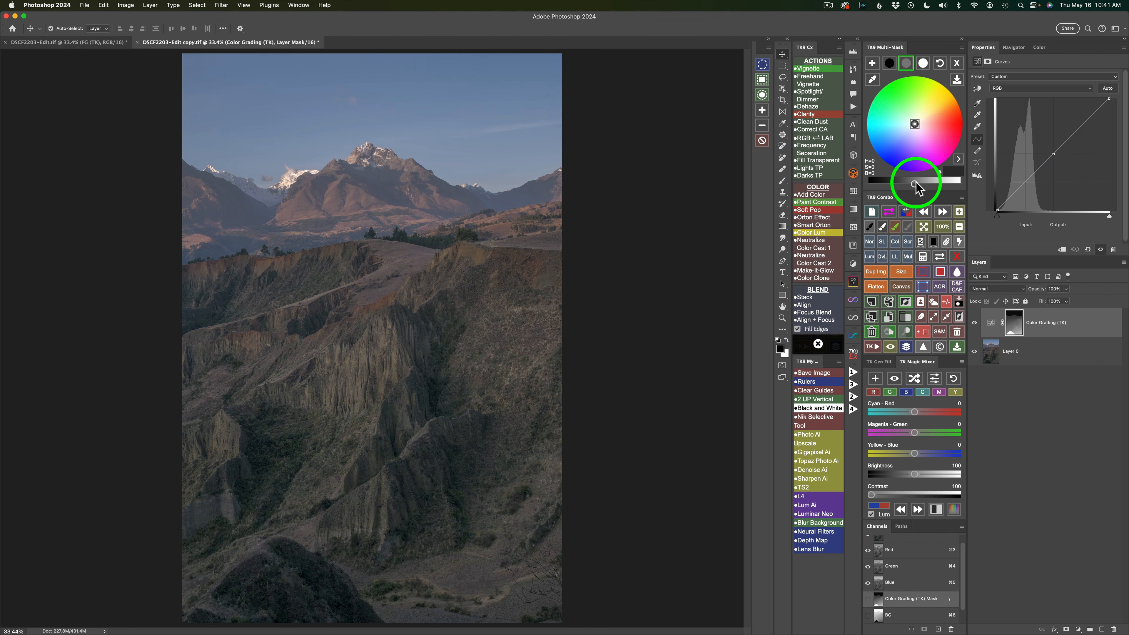
drag(917, 187, 939, 184)
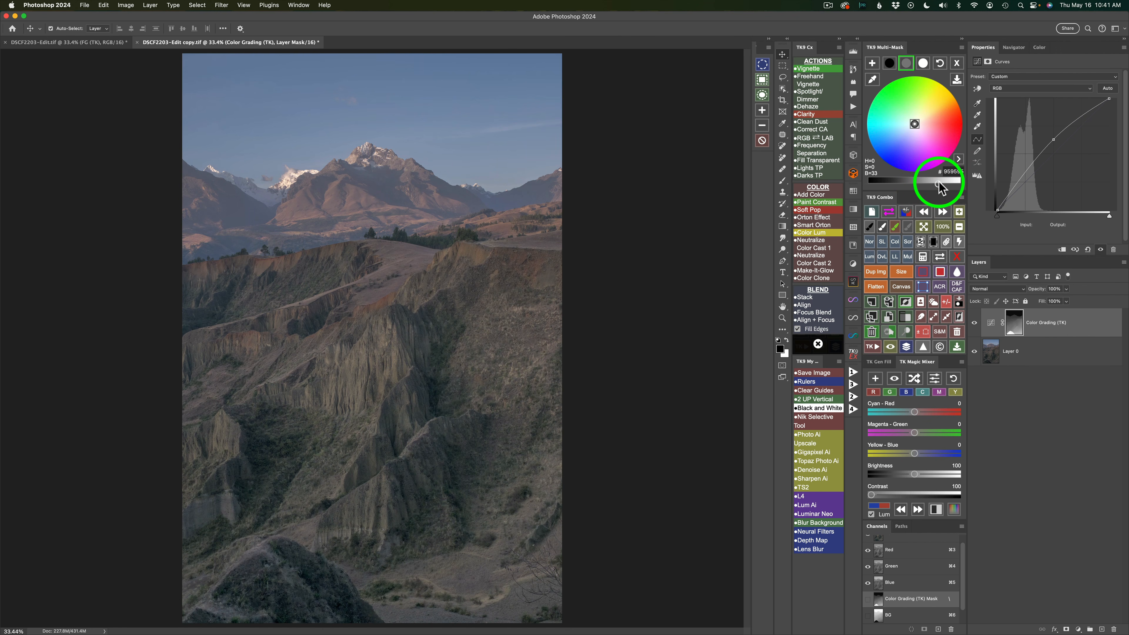
click(889, 63)
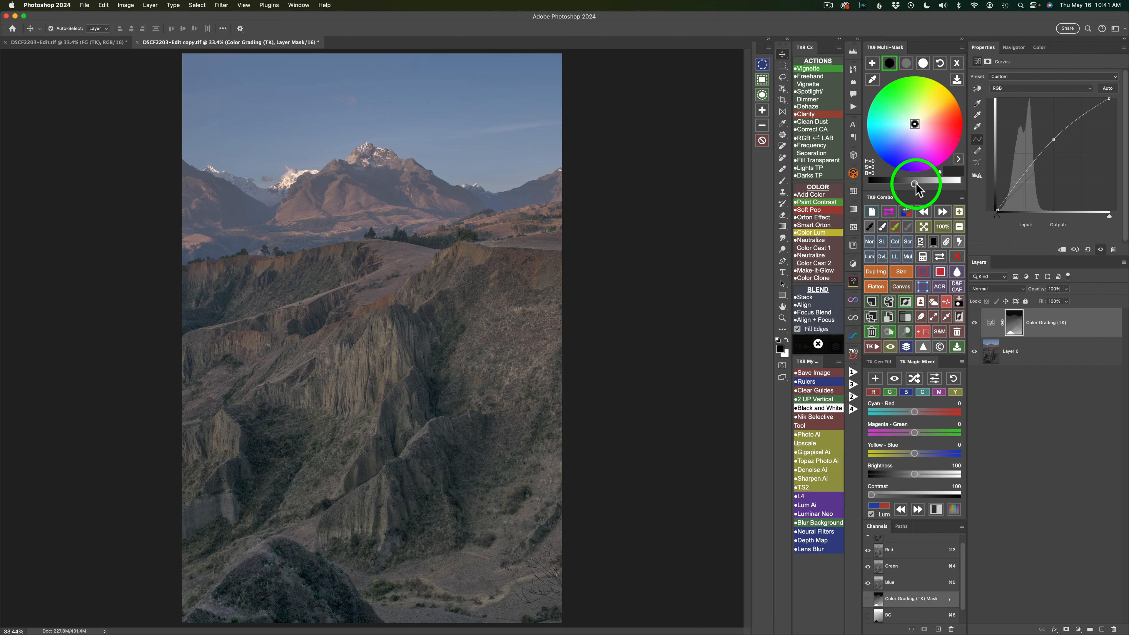
drag(915, 184, 901, 186)
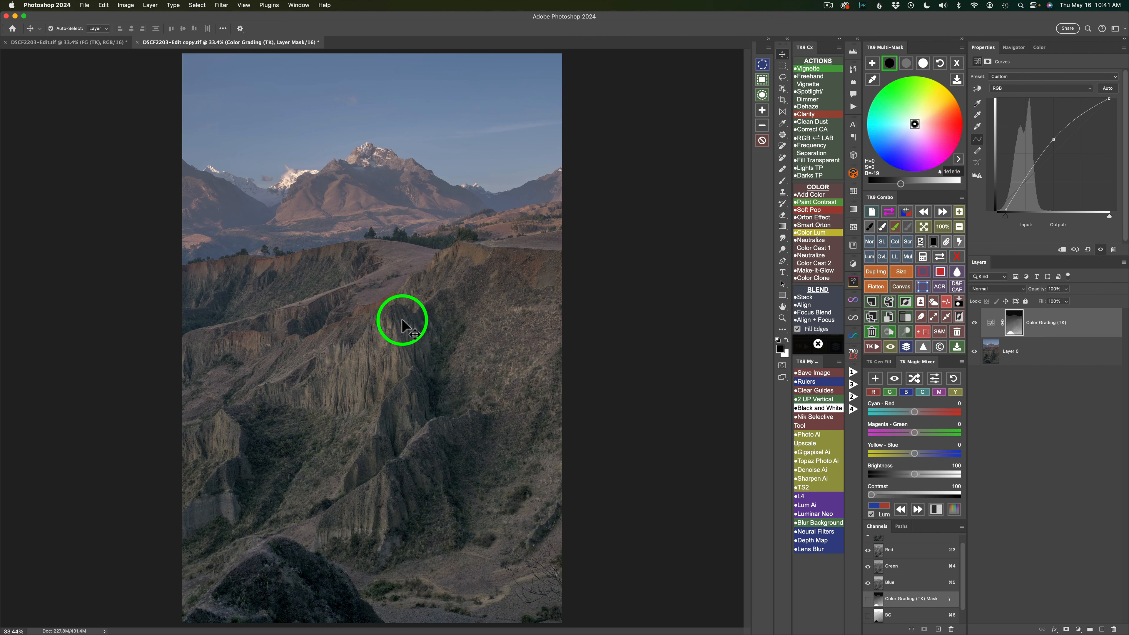
- Try several midtone tints, settle on warm orange at hue 39 and saturation 23, and compare before and after
click(907, 63)
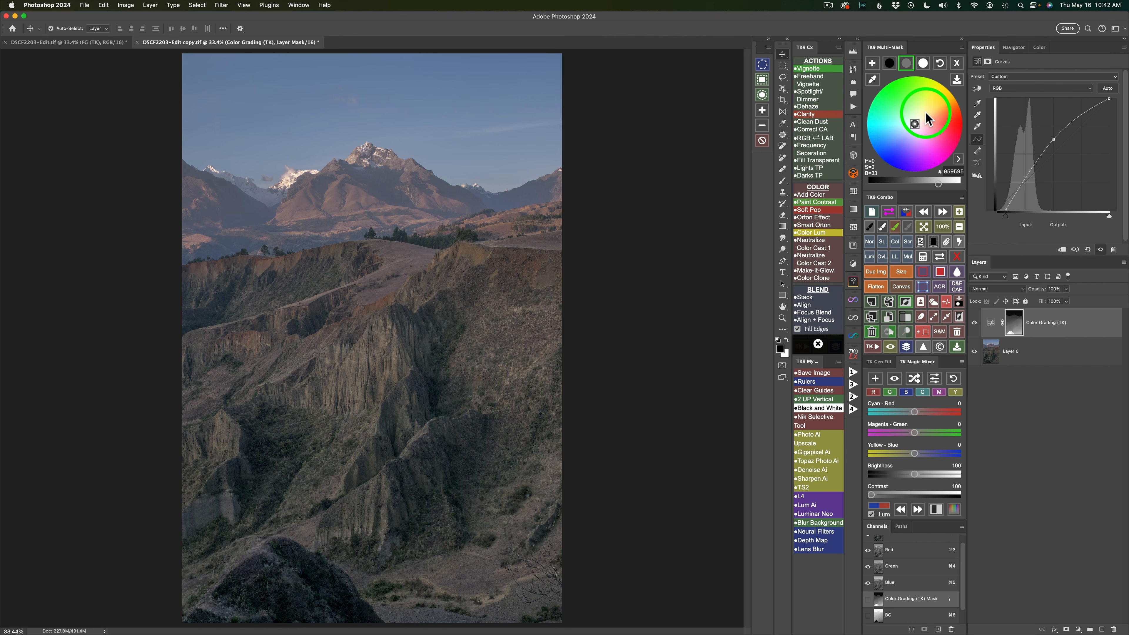
click(926, 114)
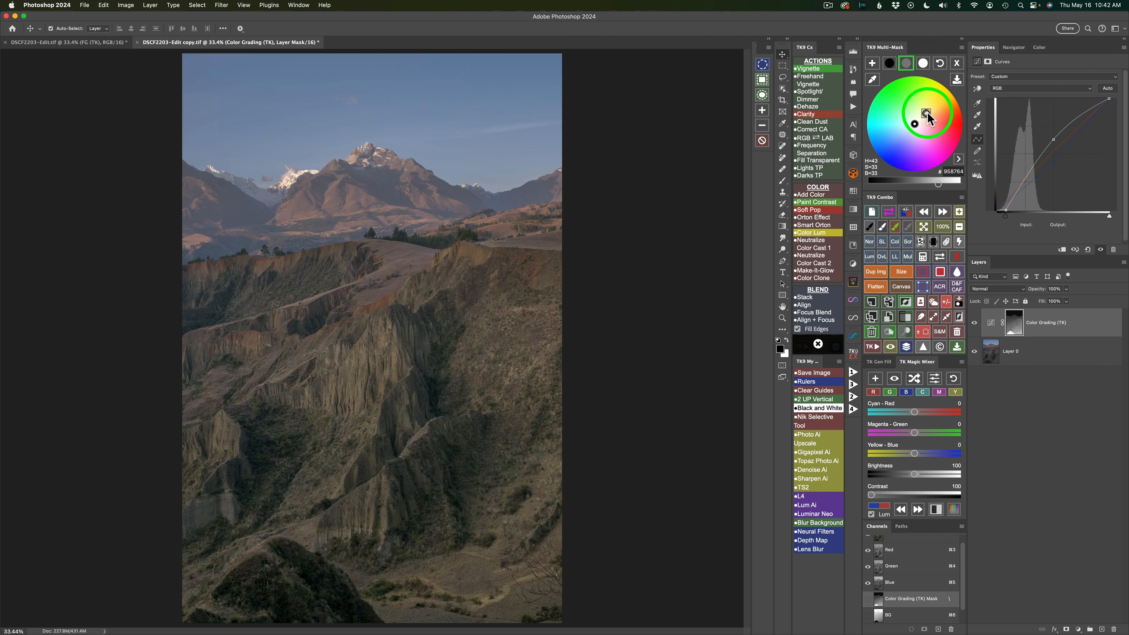
click(902, 103)
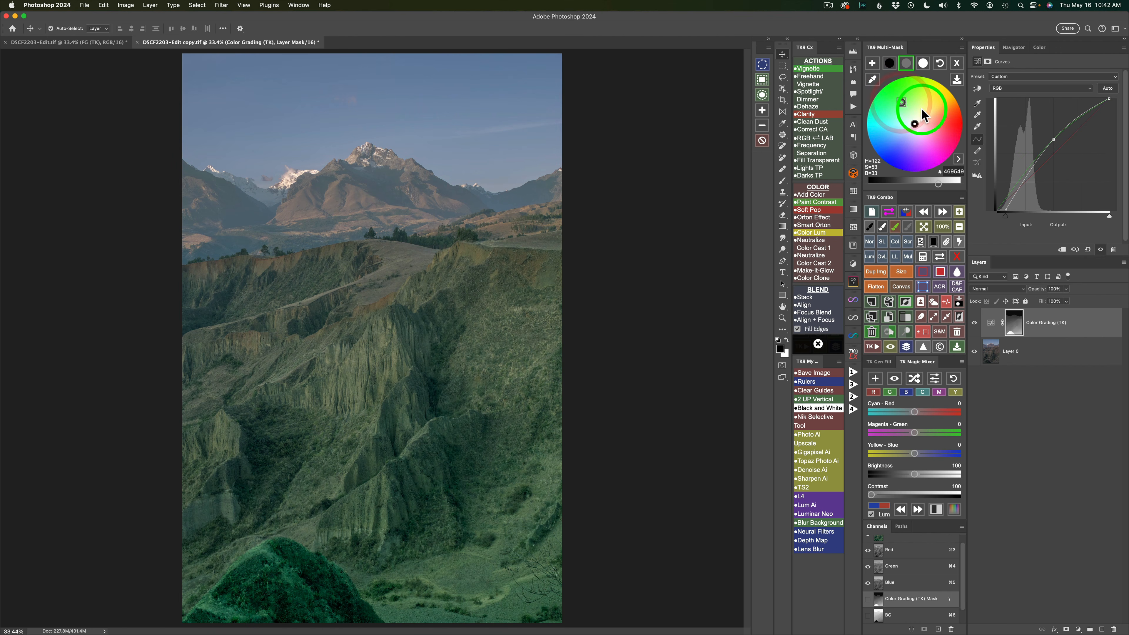
click(898, 147)
click(948, 126)
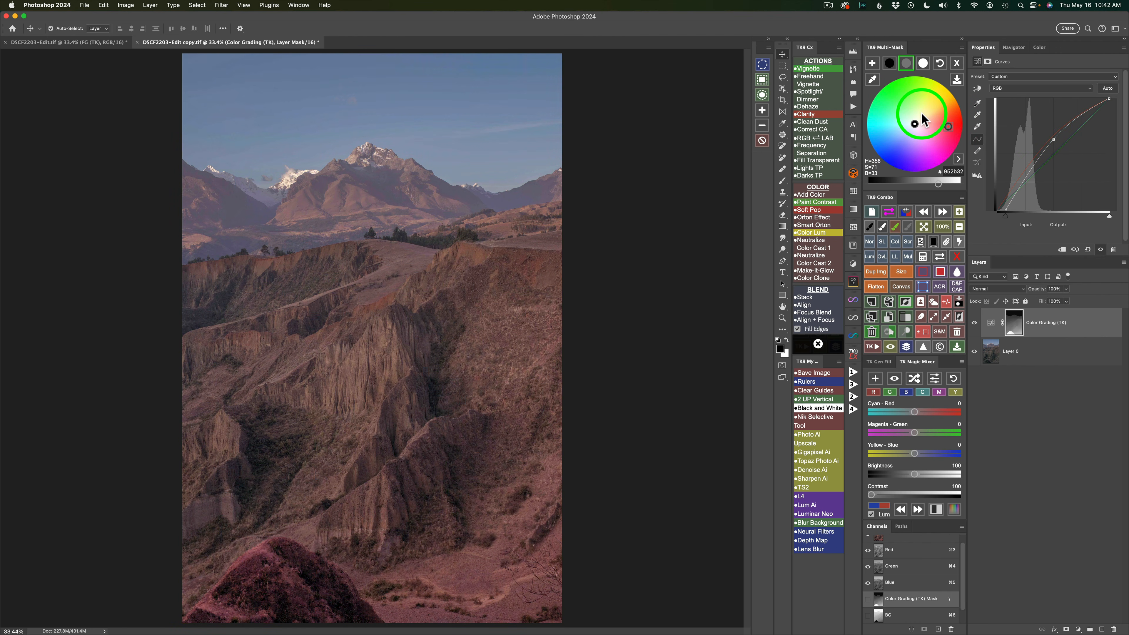
click(923, 115)
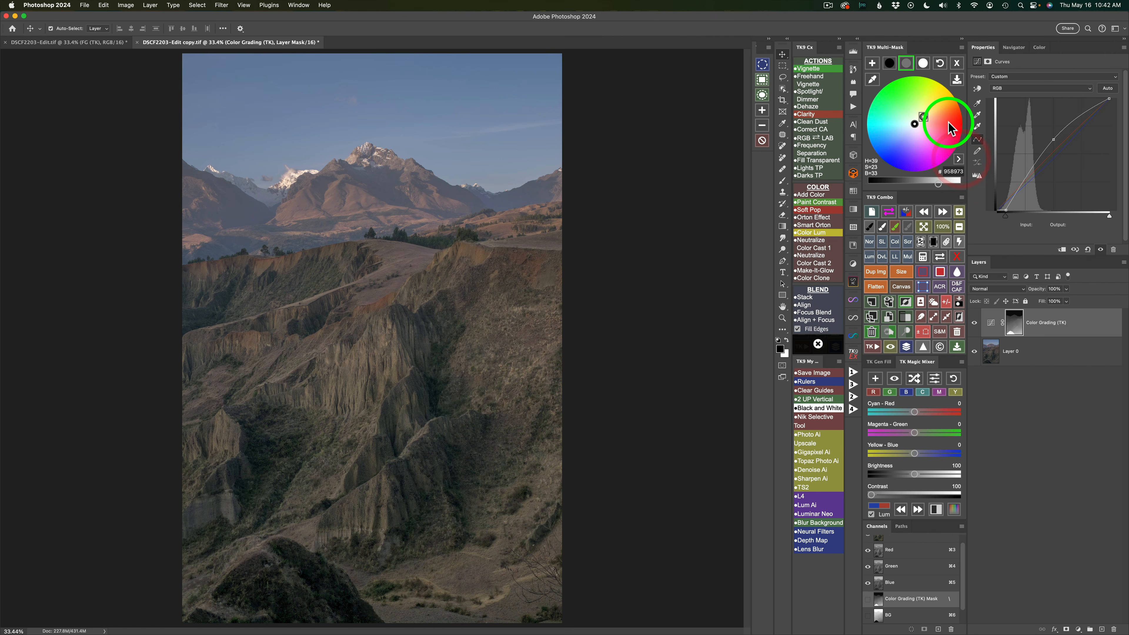
click(975, 324)
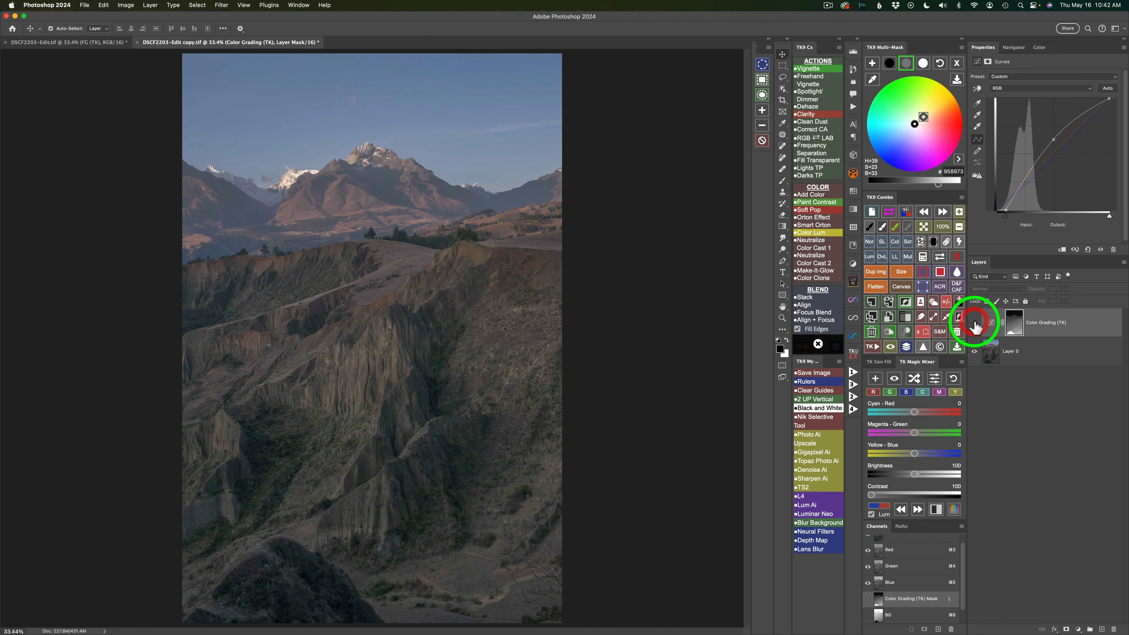
click(974, 323)
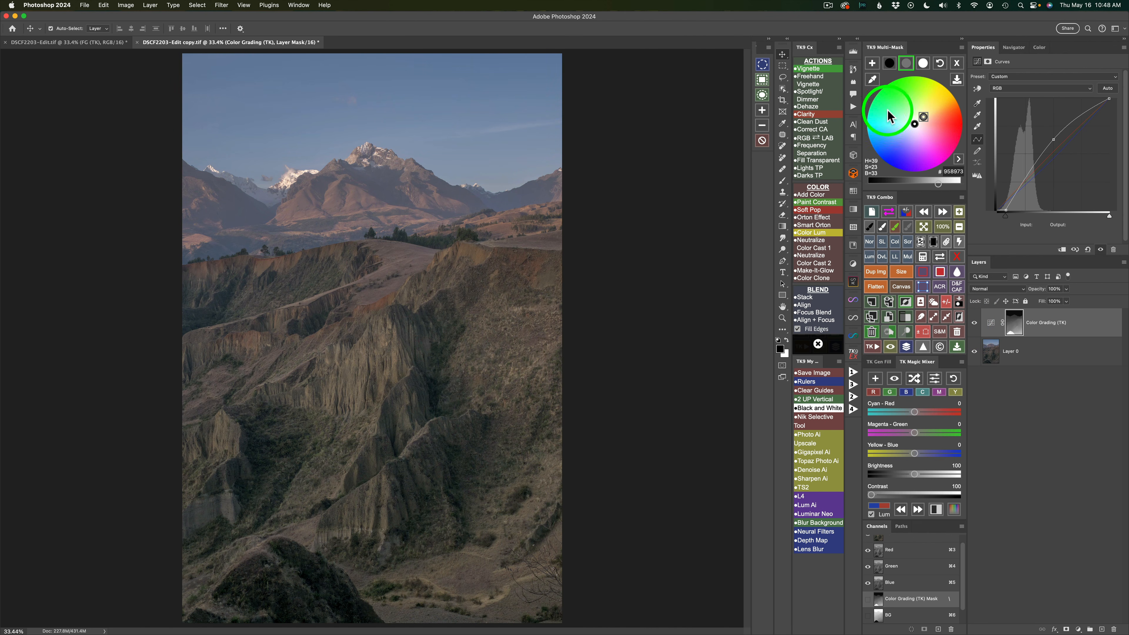
- Add a second TK Color Grading layer and apply the saved BG channel as its layer mask
click(873, 64)
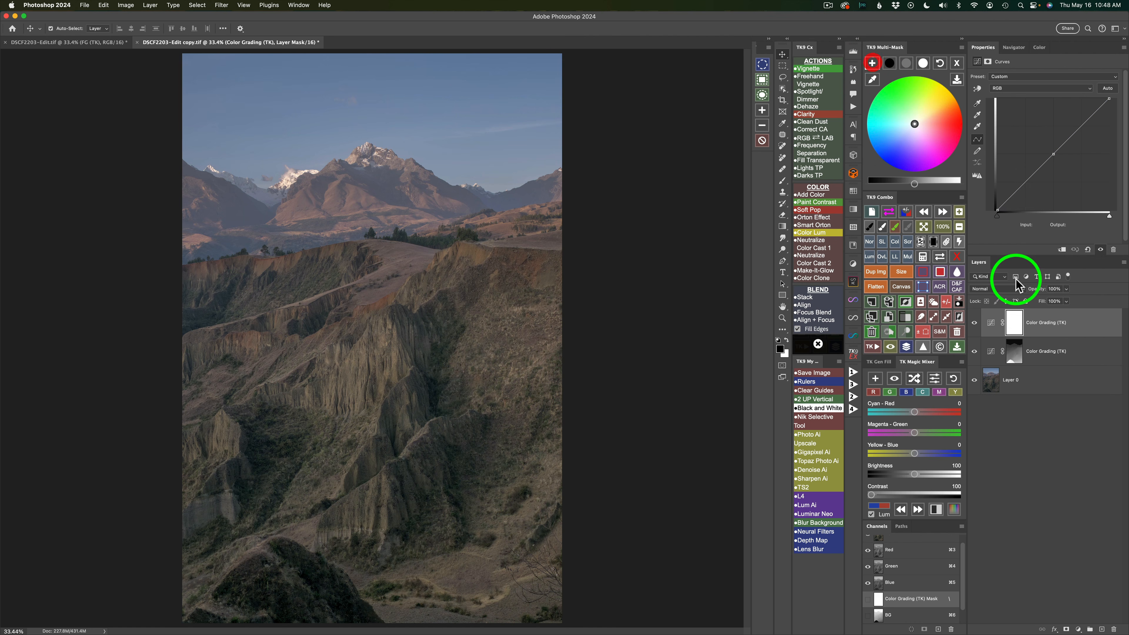
click(923, 260)
click(878, 228)
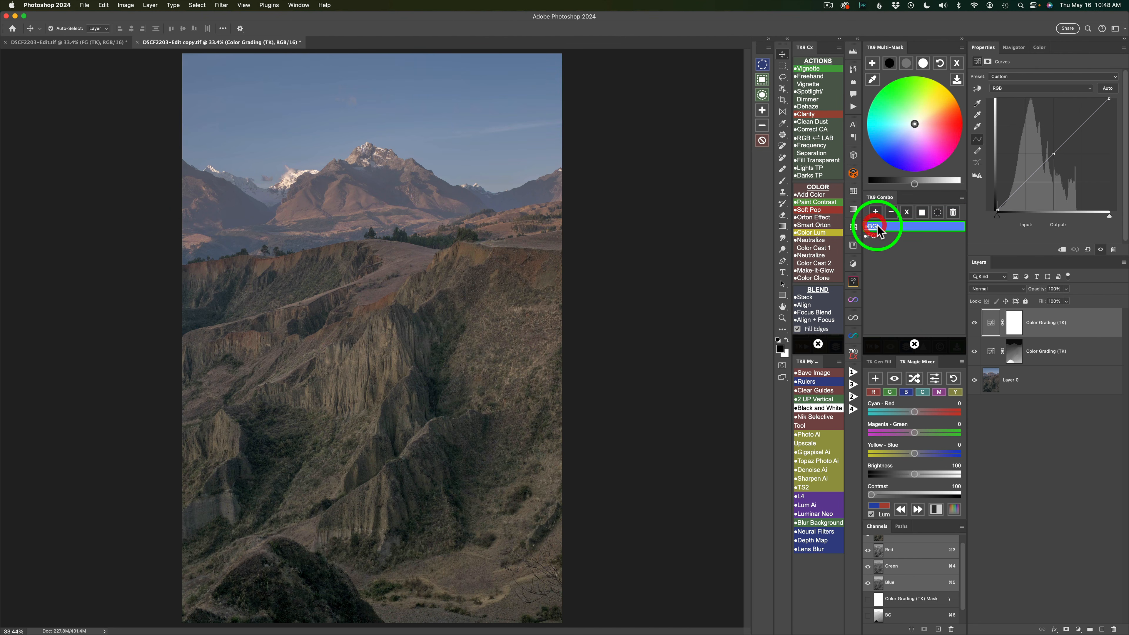
click(922, 213)
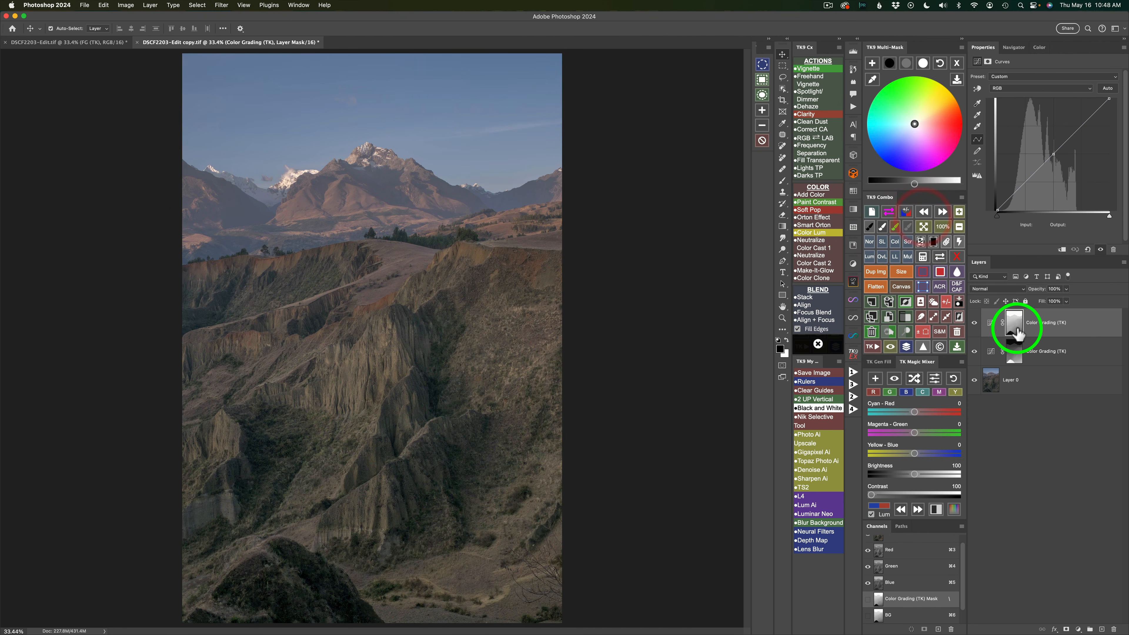
- Set the background color grading layer's midtones to brightness 13 and apply the copied warm orange tint, hex 887d69
click(906, 64)
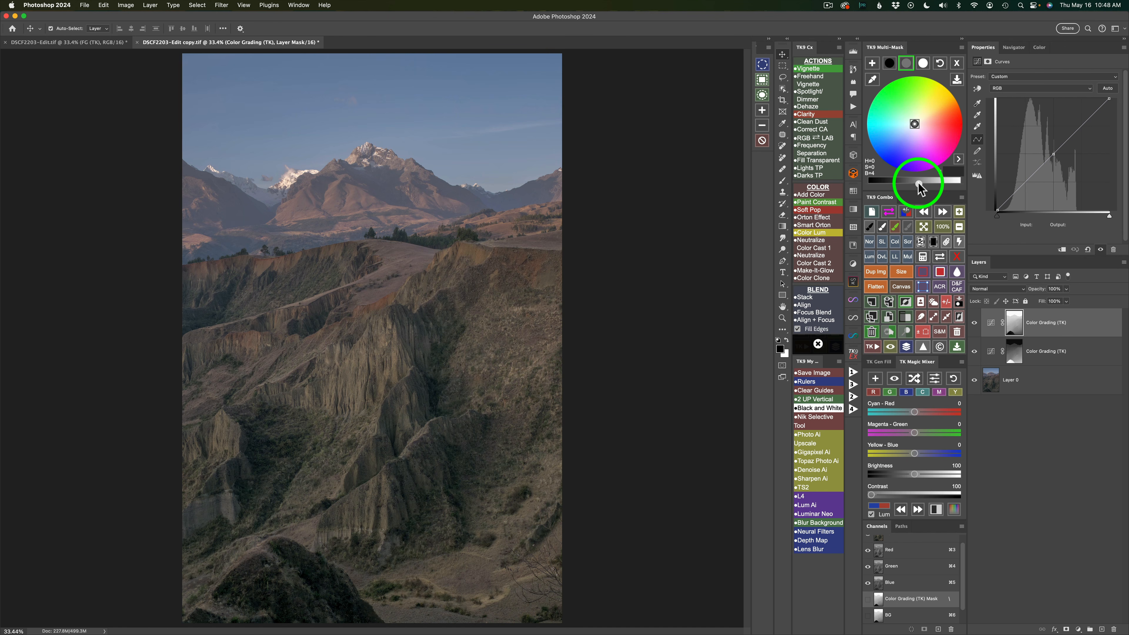
drag(918, 187, 925, 187)
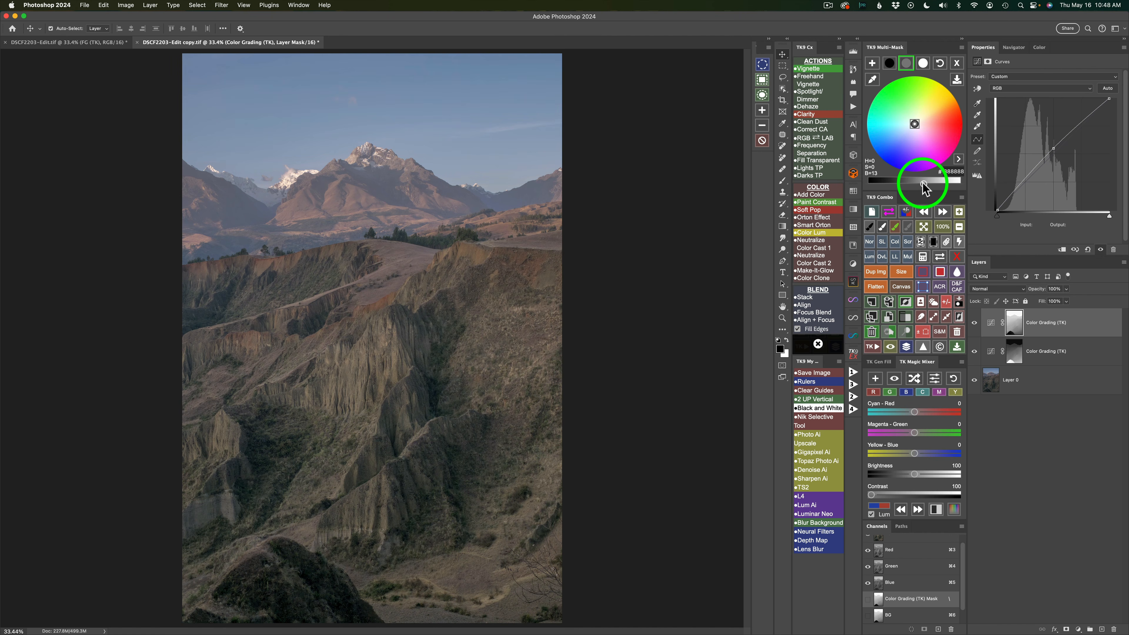
click(955, 172)
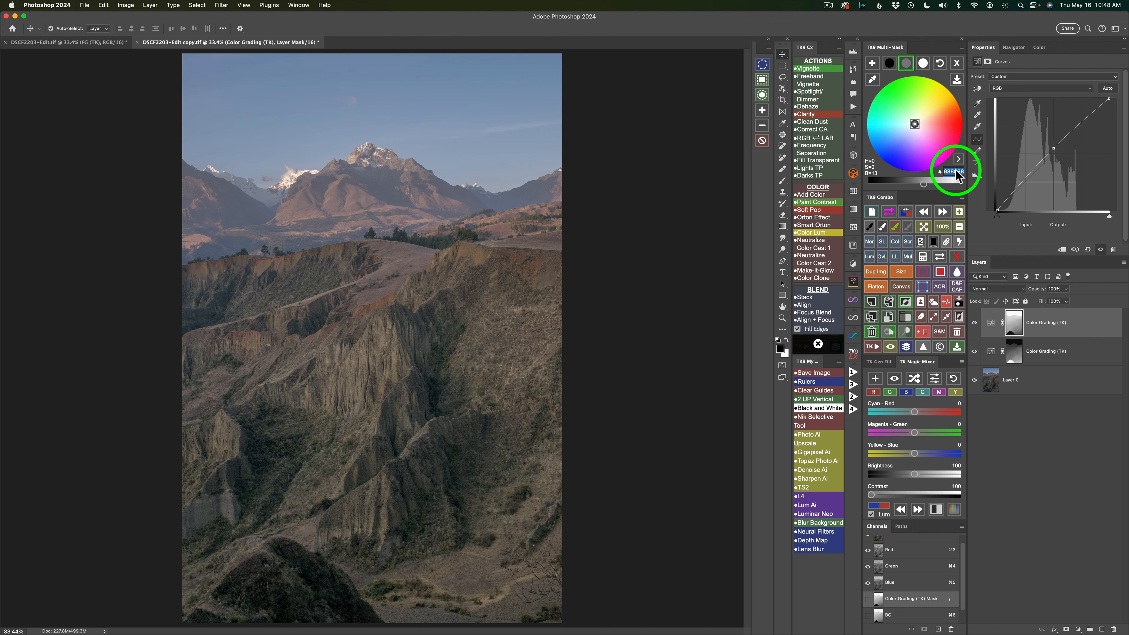
text(958972)
key(Return)
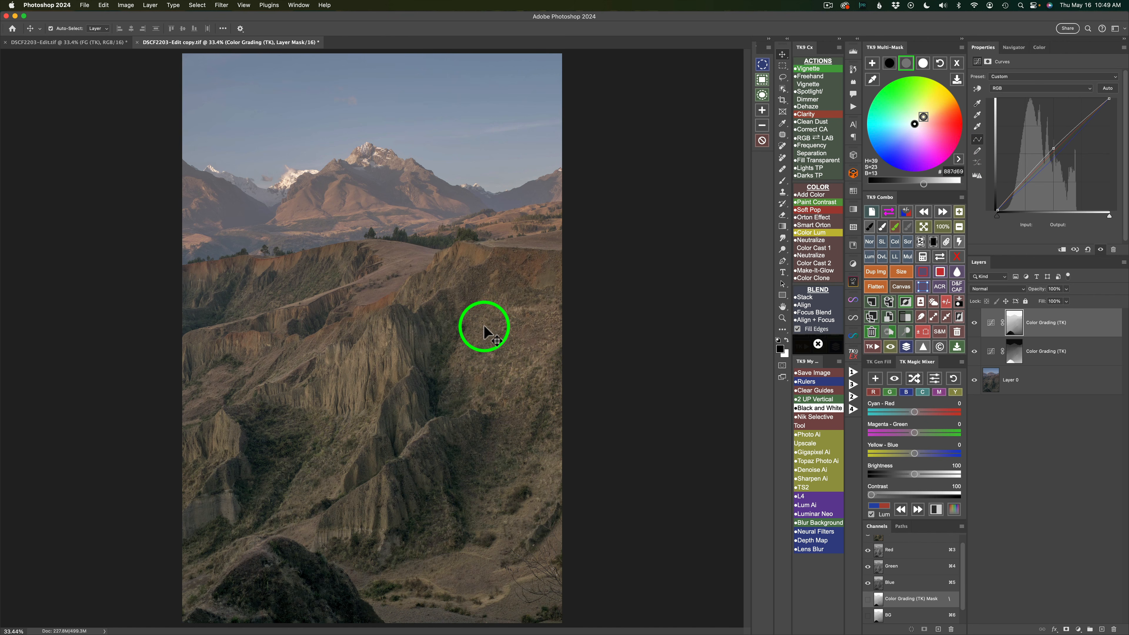
- Lower the background grading's shadow brightness to -22 and compare the layer before and after
click(893, 67)
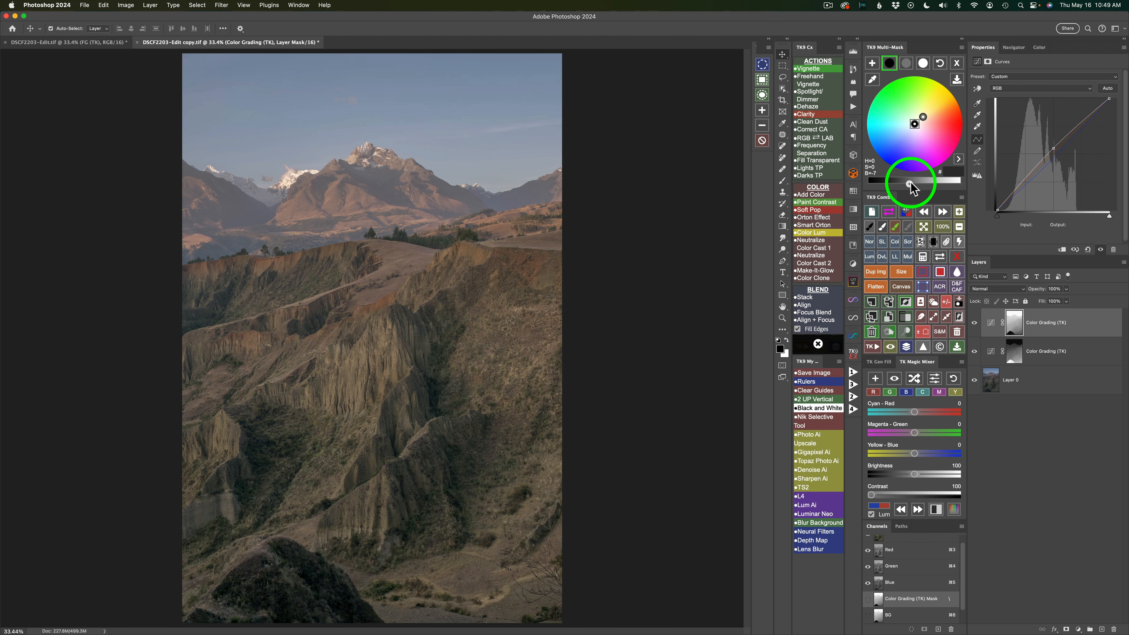
click(909, 182)
drag(907, 182, 898, 183)
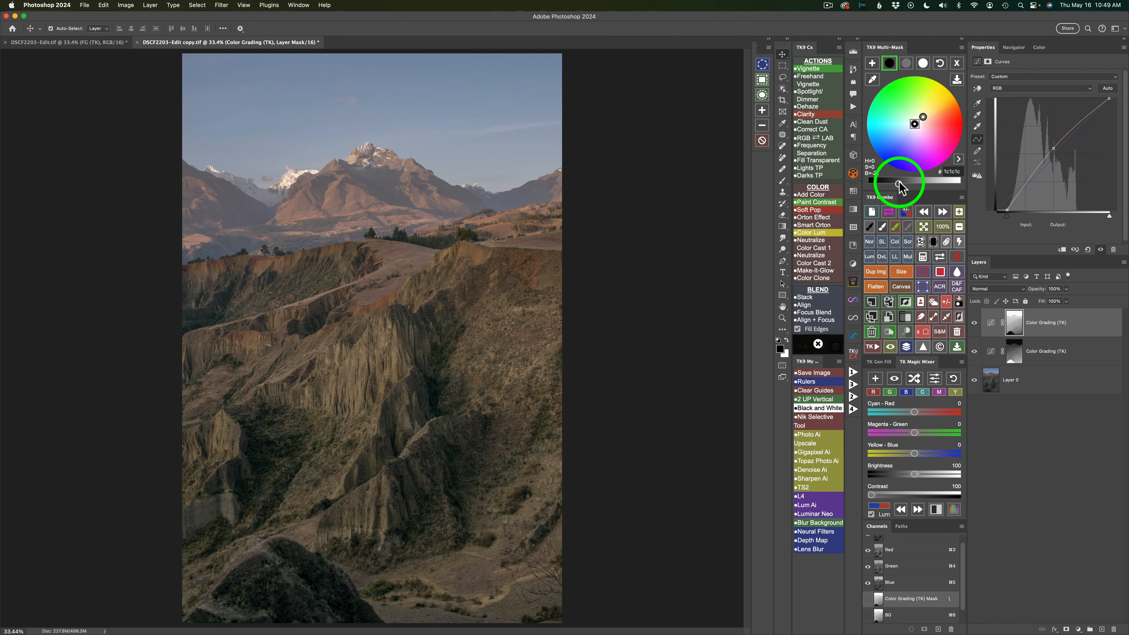
click(975, 324)
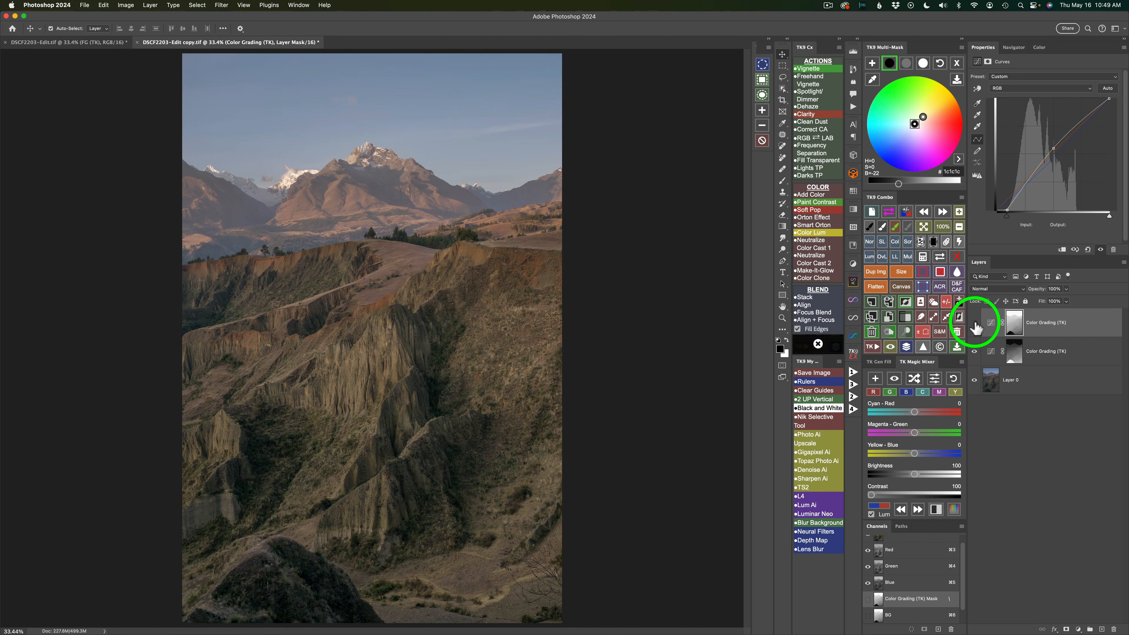
click(975, 324)
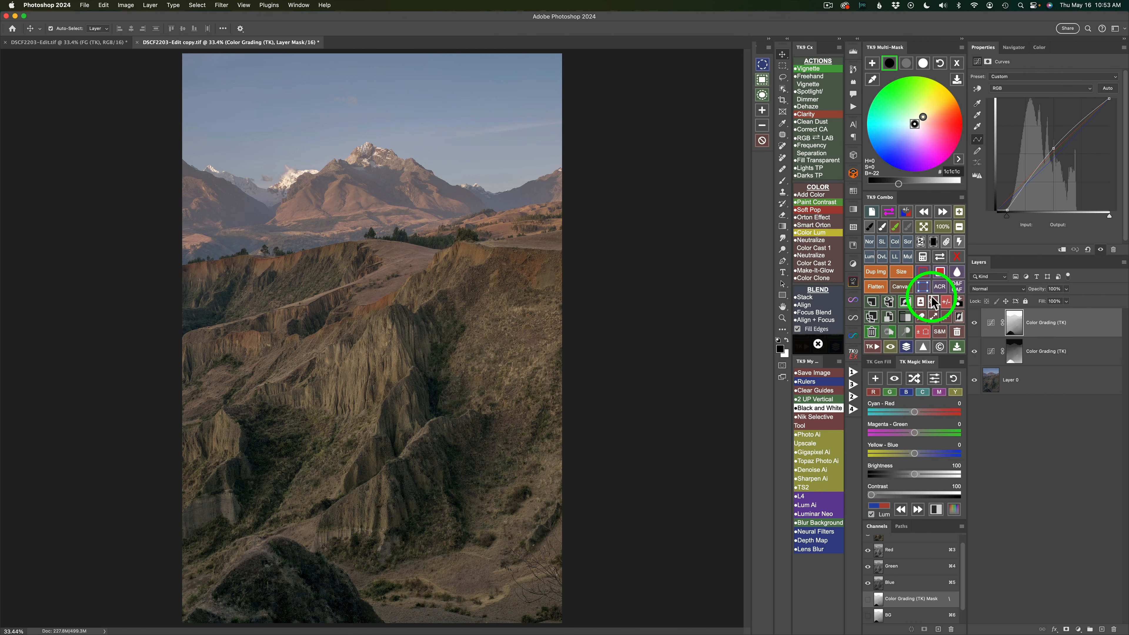
- Select the sky, add a TK Color Grading layer masked to it, and set its midtone brightness to 6
click(934, 302)
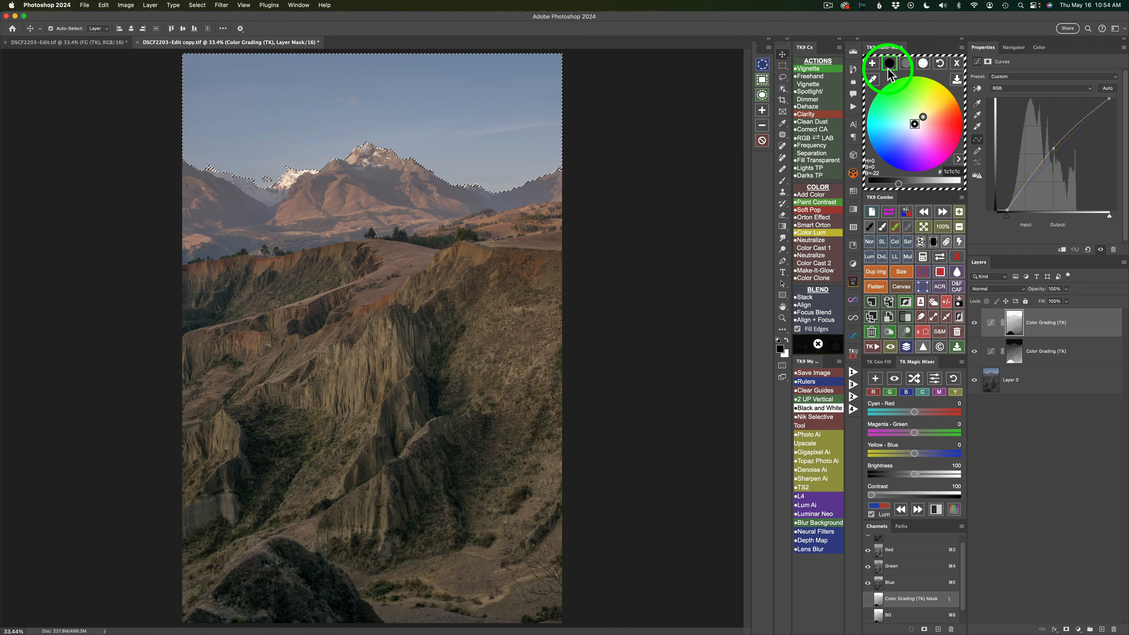
click(873, 65)
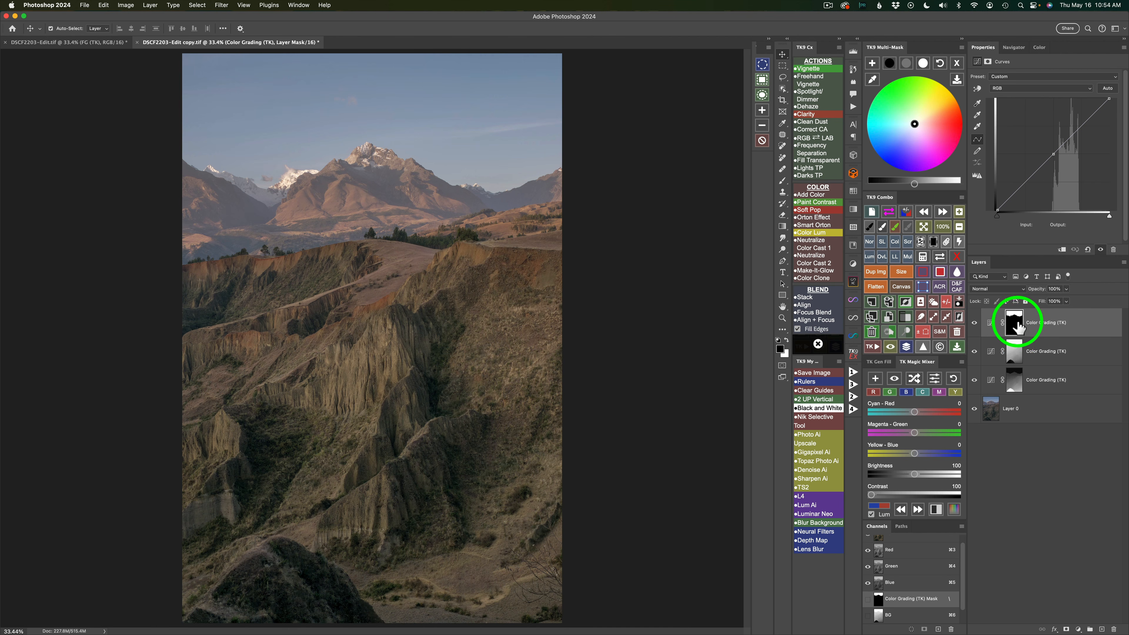
click(908, 64)
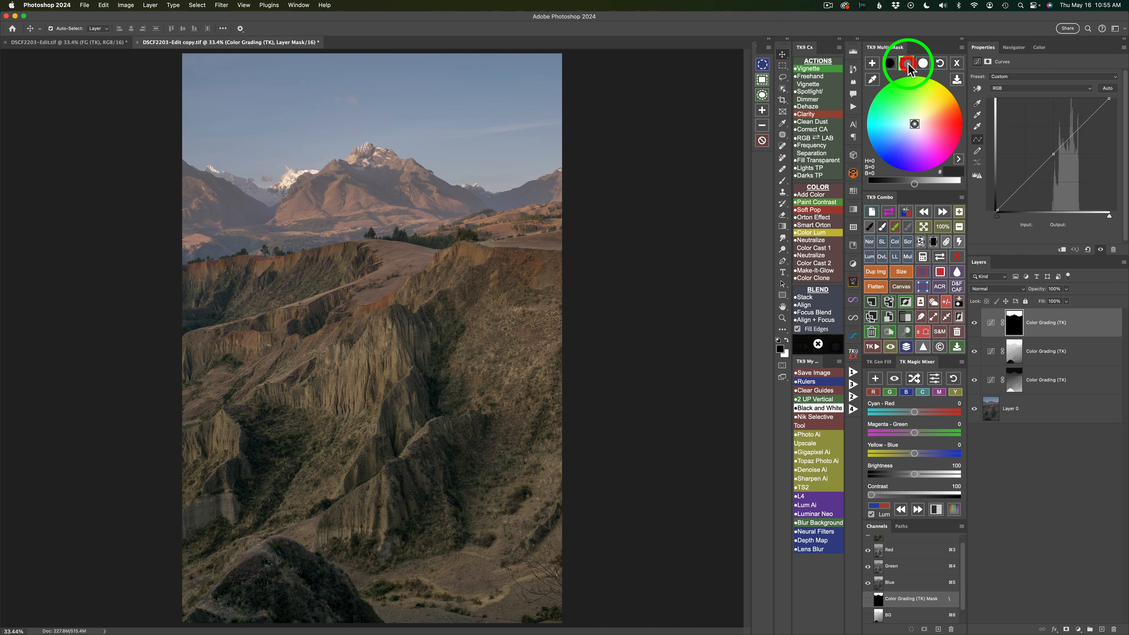
drag(915, 186, 918, 189)
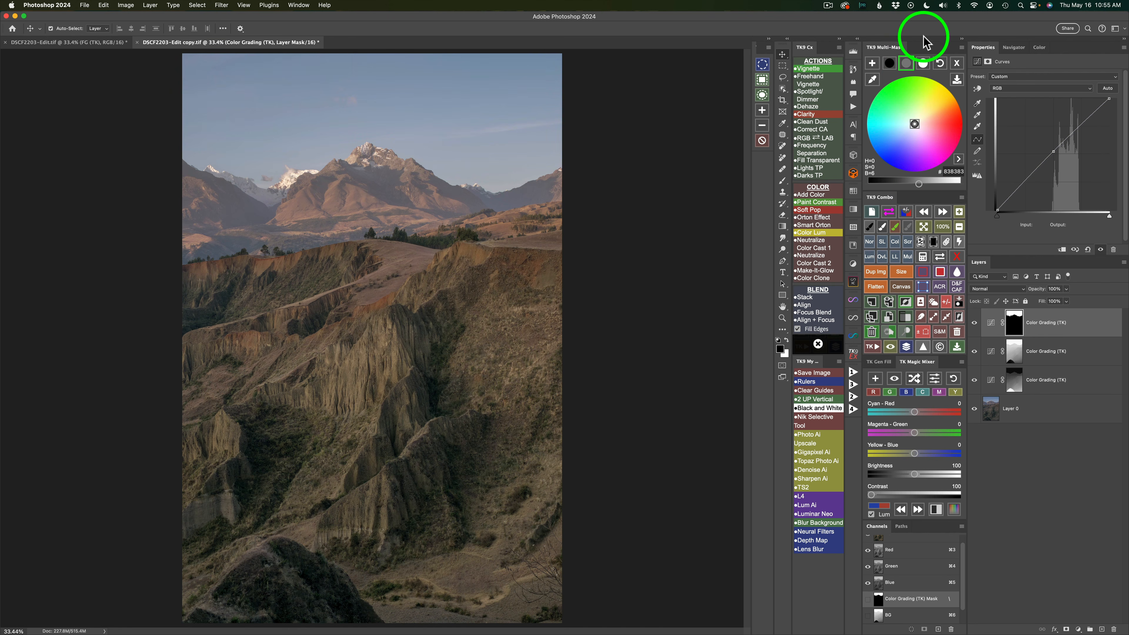
- Raise the sky grading's highlight brightness to 22 and compare the layer before and after
click(924, 66)
click(915, 182)
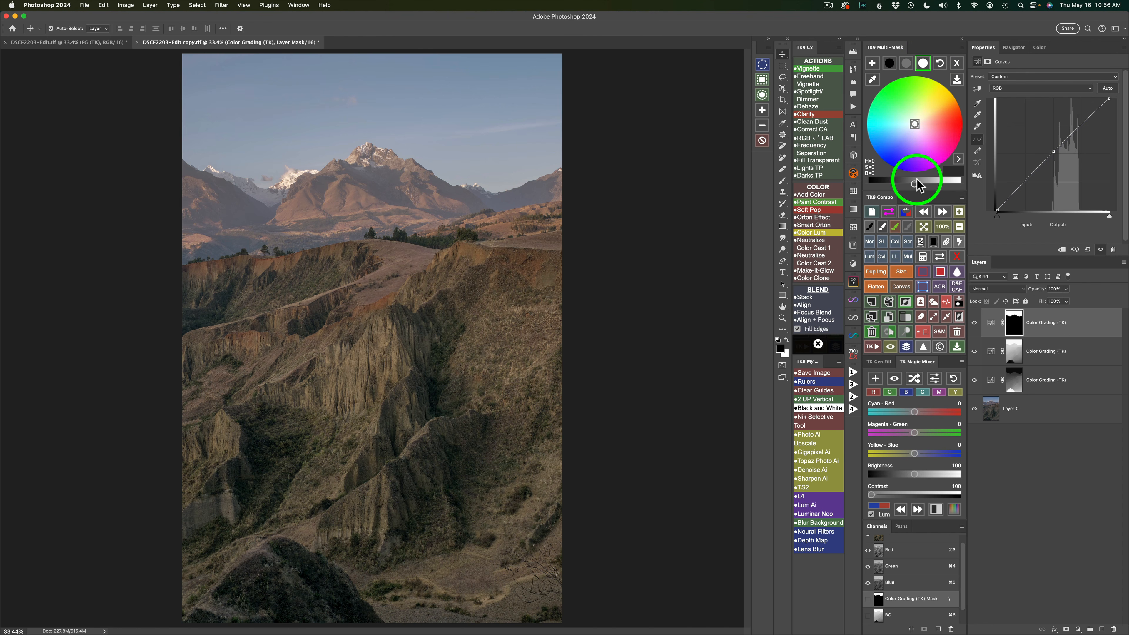
drag(916, 187, 932, 187)
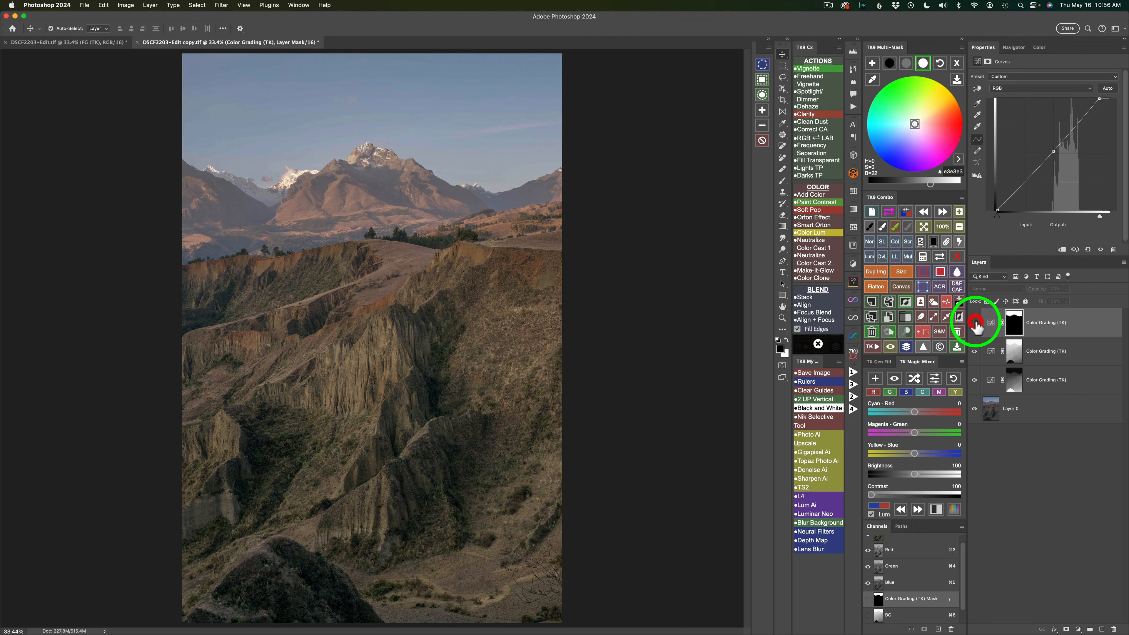
click(974, 323)
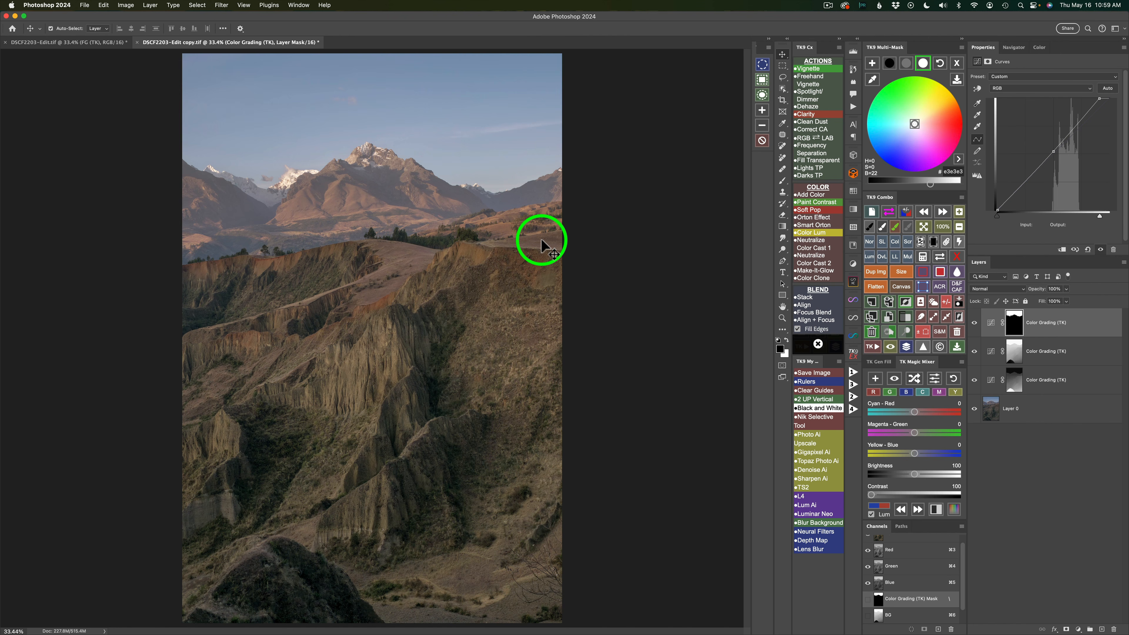
- Tint the sky's midtones deep blue with hex 052d83 and compare the whole edit before and after
click(907, 64)
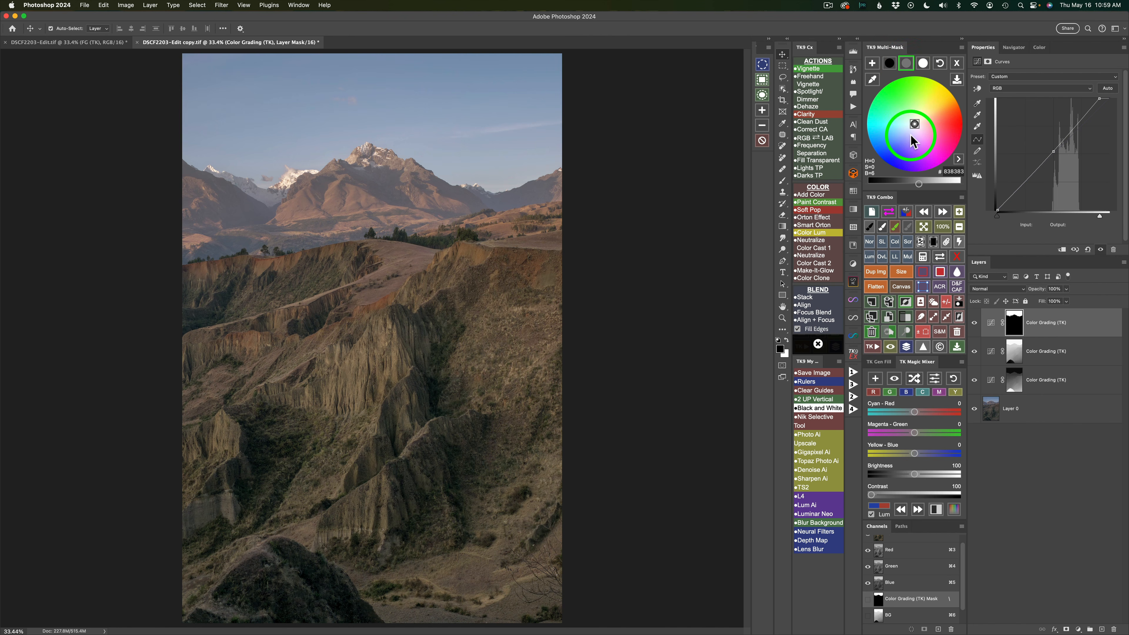
mouse_move(906, 134)
mouse_down()
mouse_move(886, 162)
mouse_move(879, 151)
mouse_up()
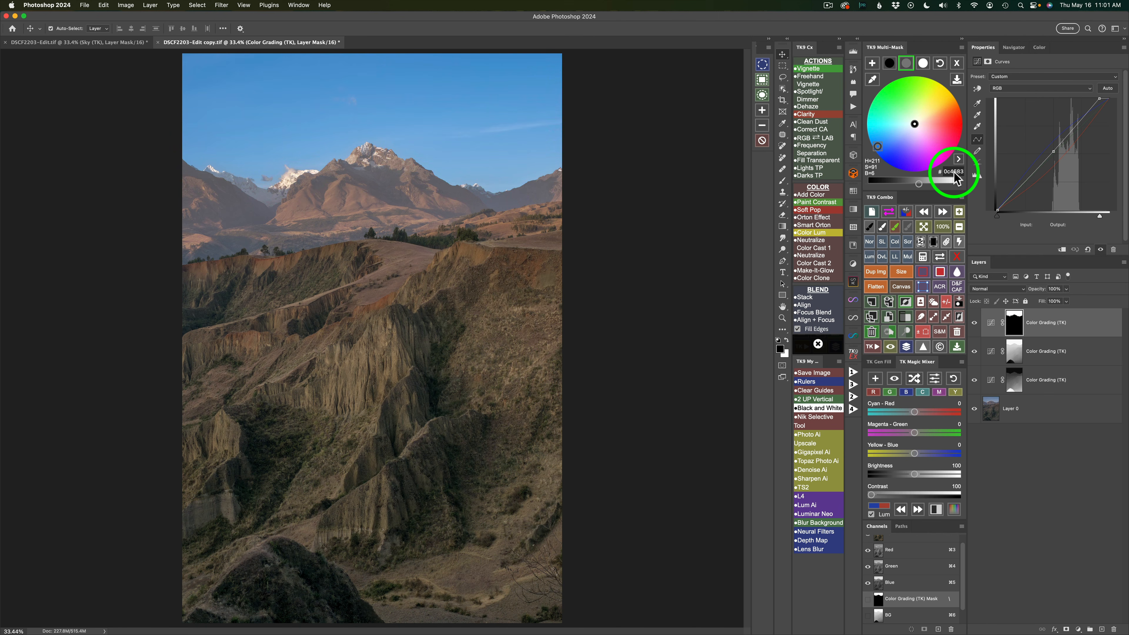
click(954, 171)
text(052d83)
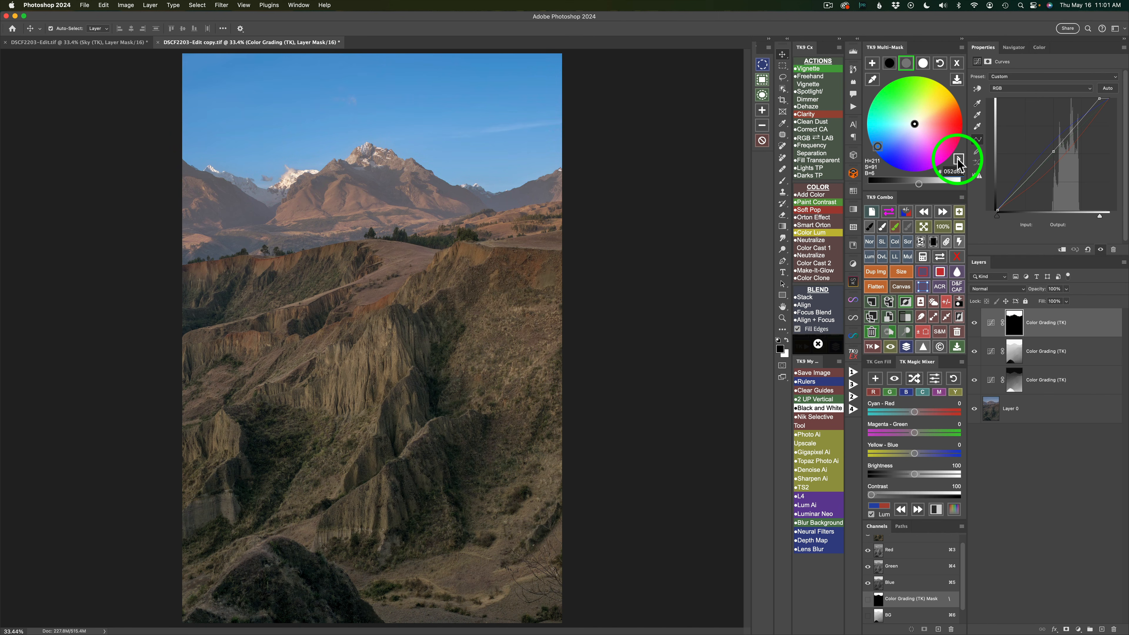
key(Return)
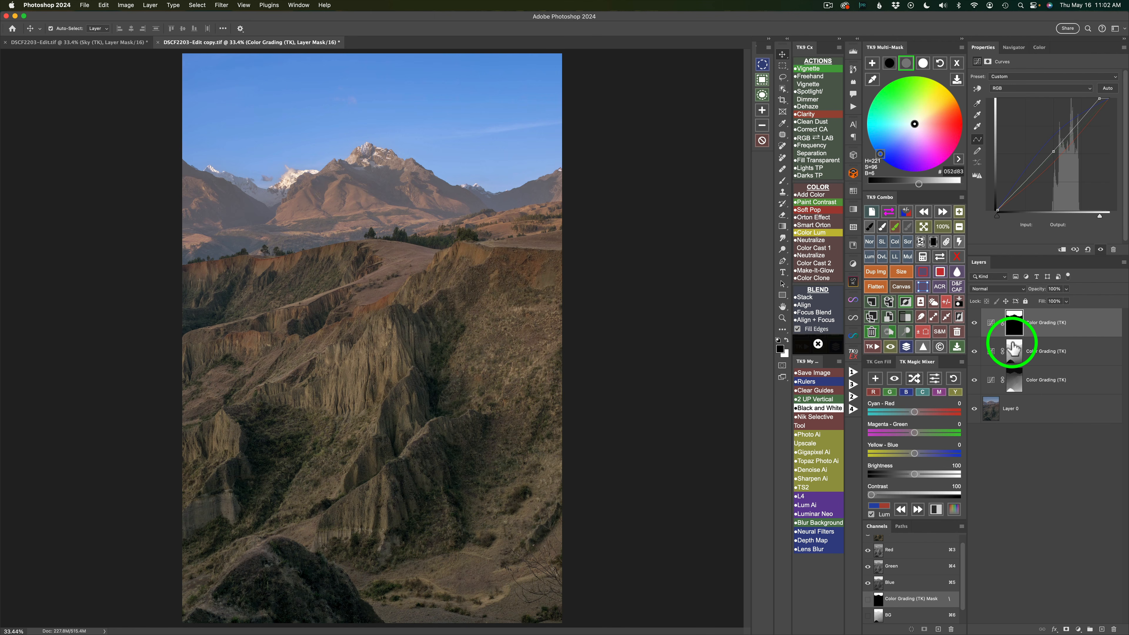
click(907, 347)
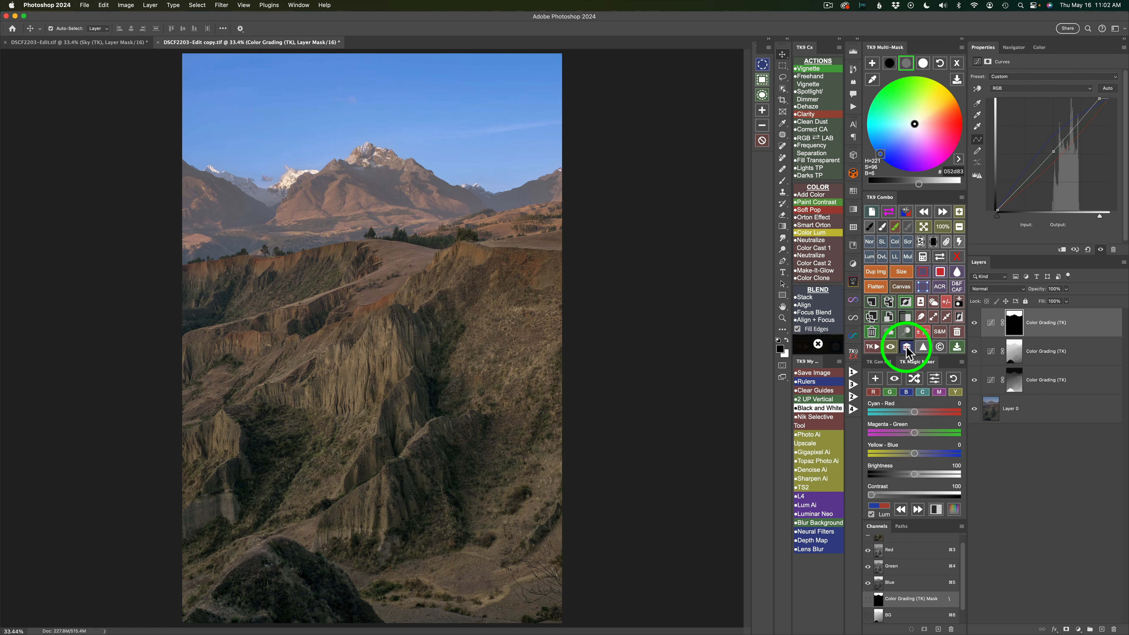
click(907, 348)
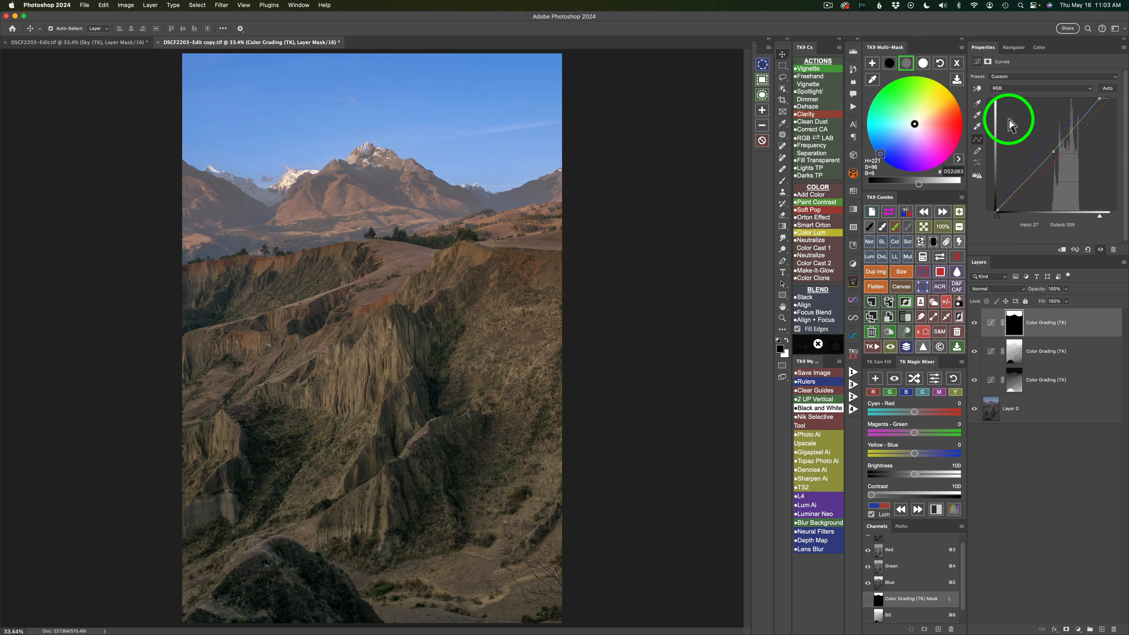
- Leave color grading, preview the midtone luminosity masks, and add a Curves layer masked by Midtones 3
click(957, 63)
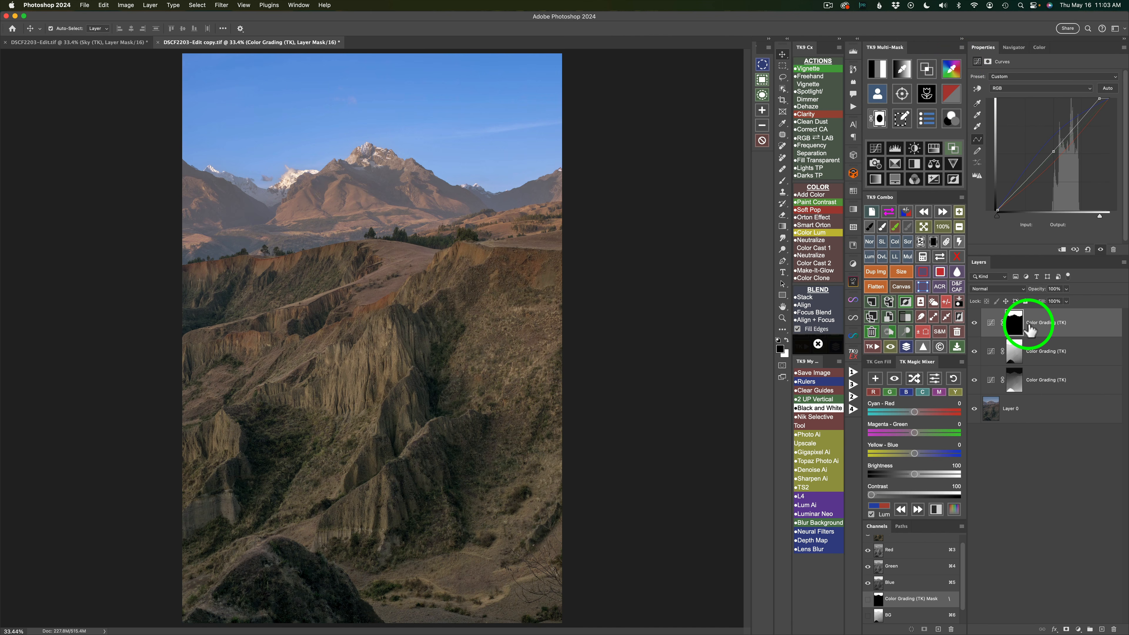
click(881, 71)
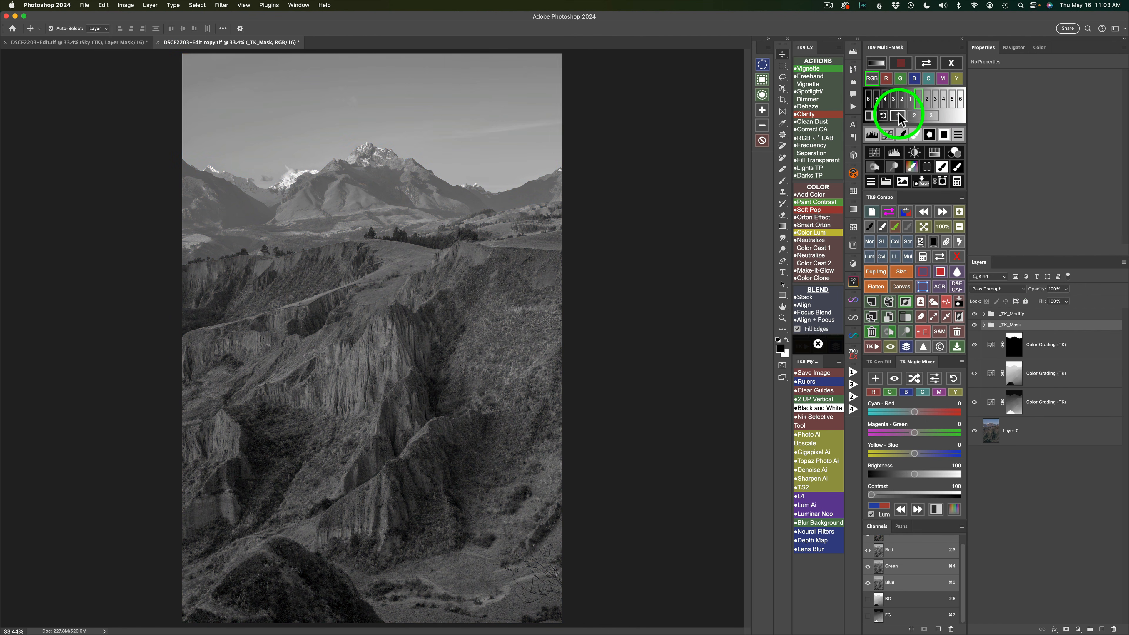
click(899, 116)
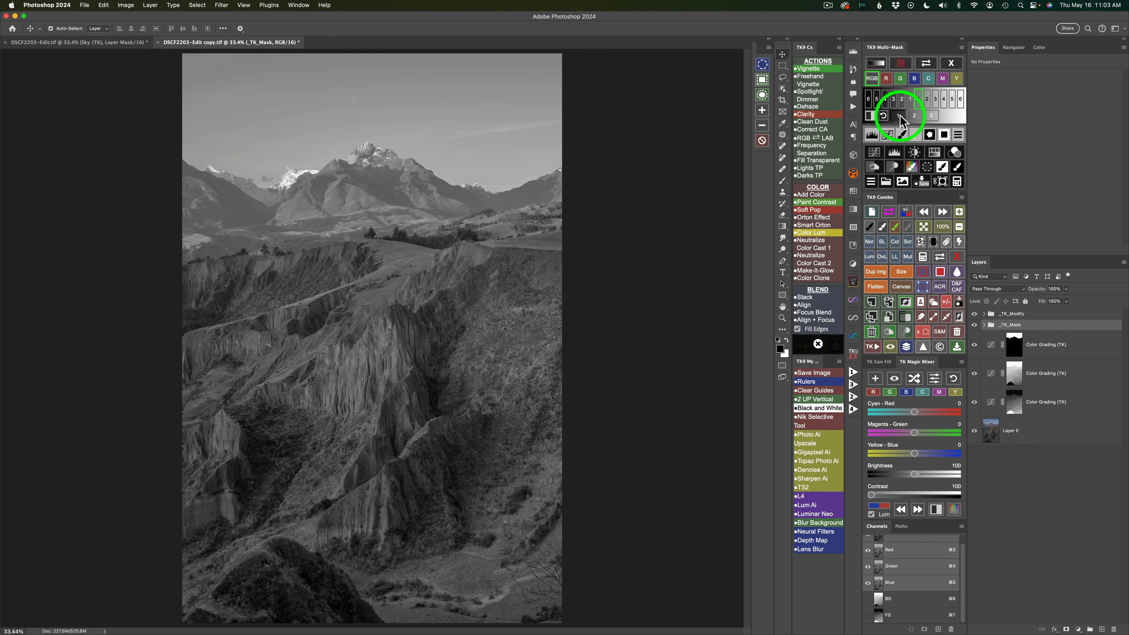
click(915, 117)
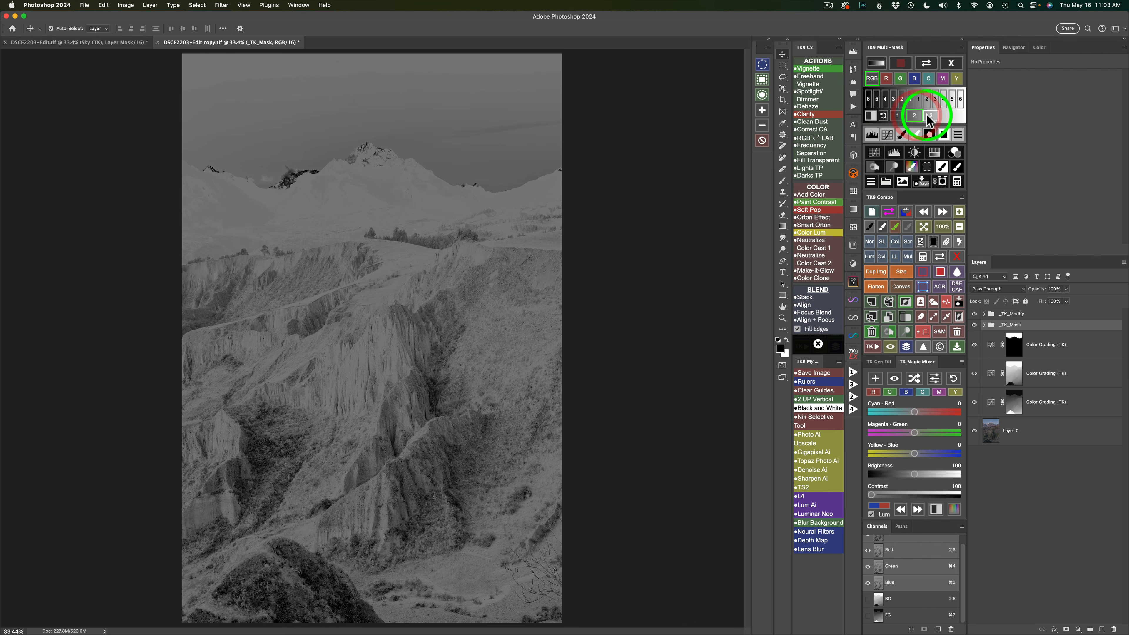
click(930, 116)
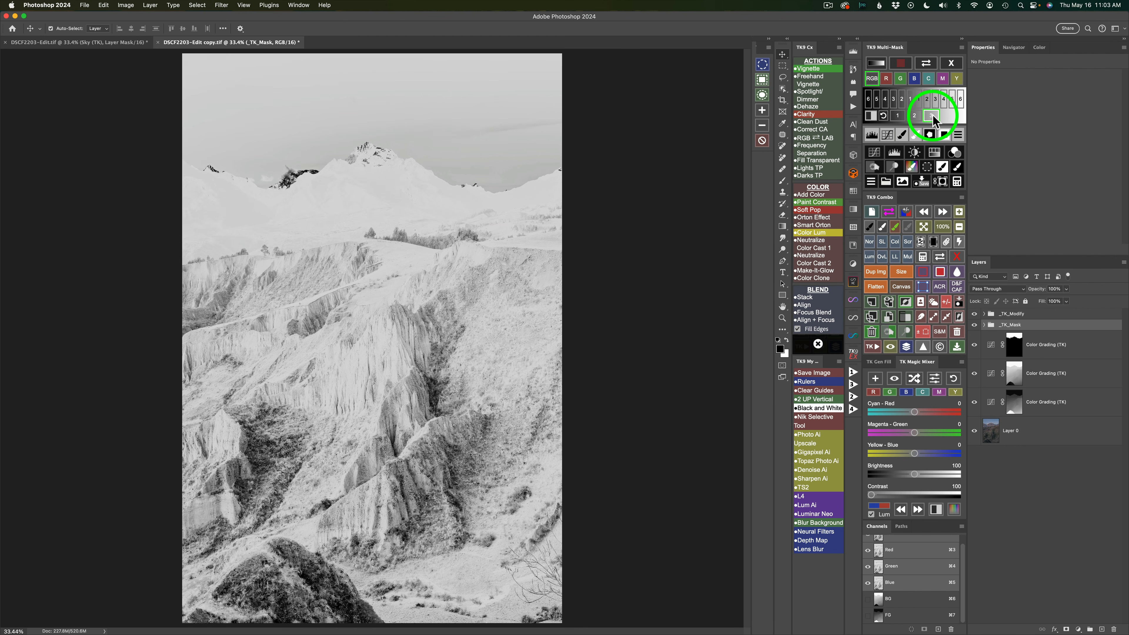
click(874, 153)
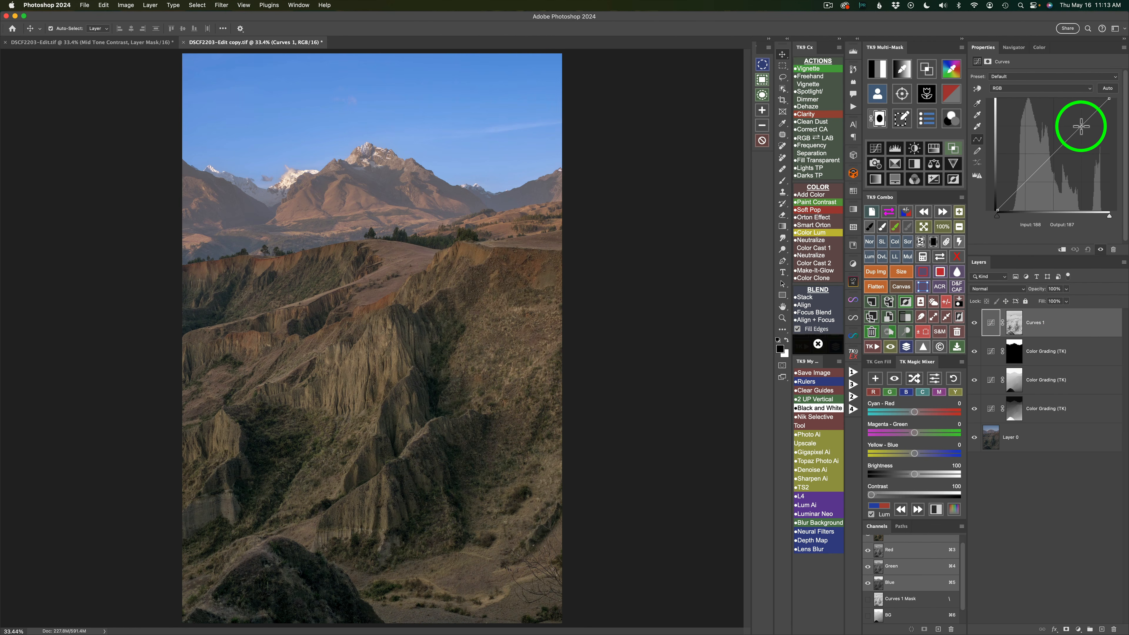
- Shape an S-curve on the midtone-masked Curves layer, lifting the highlights to output 223 and lowering the shadows, and compare before and after
drag(1081, 127, 1082, 112)
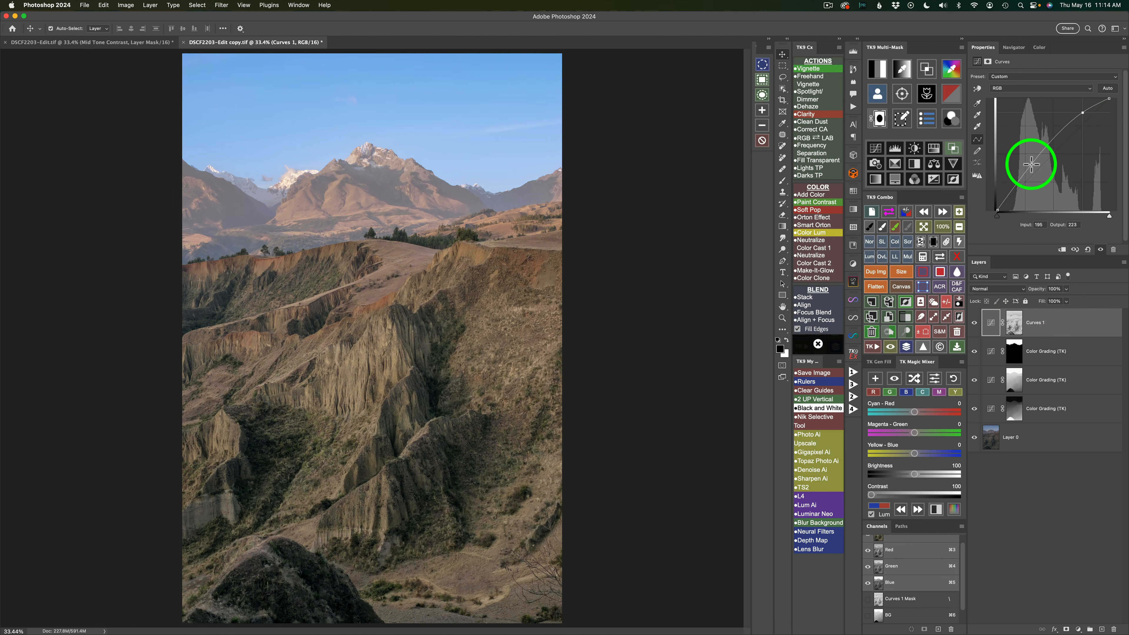
drag(1031, 165, 1032, 174)
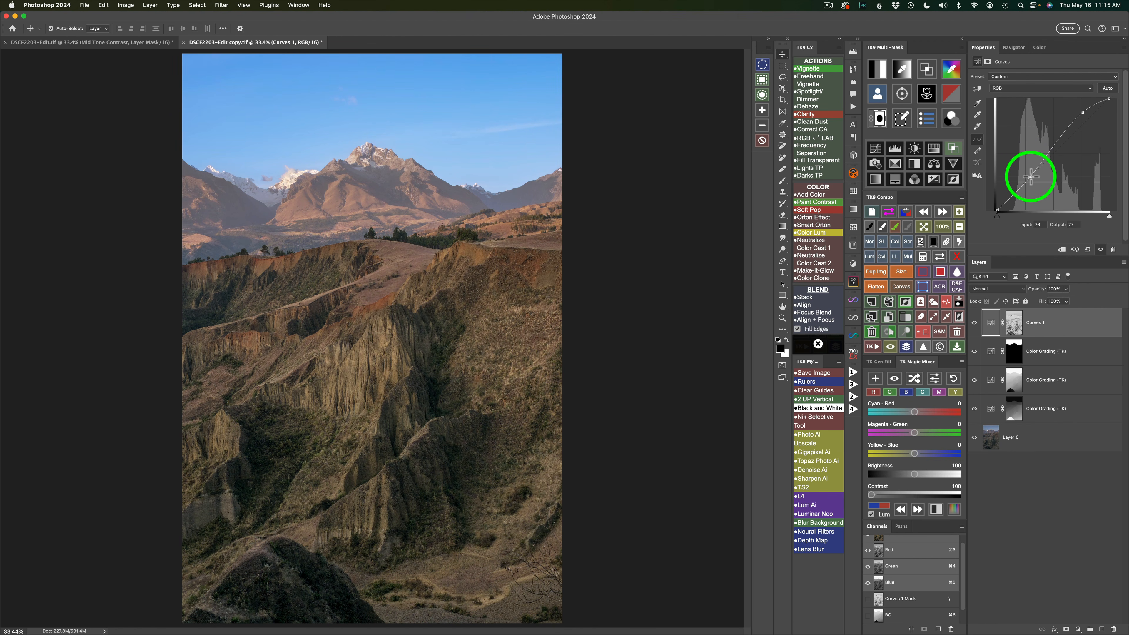
click(1030, 177)
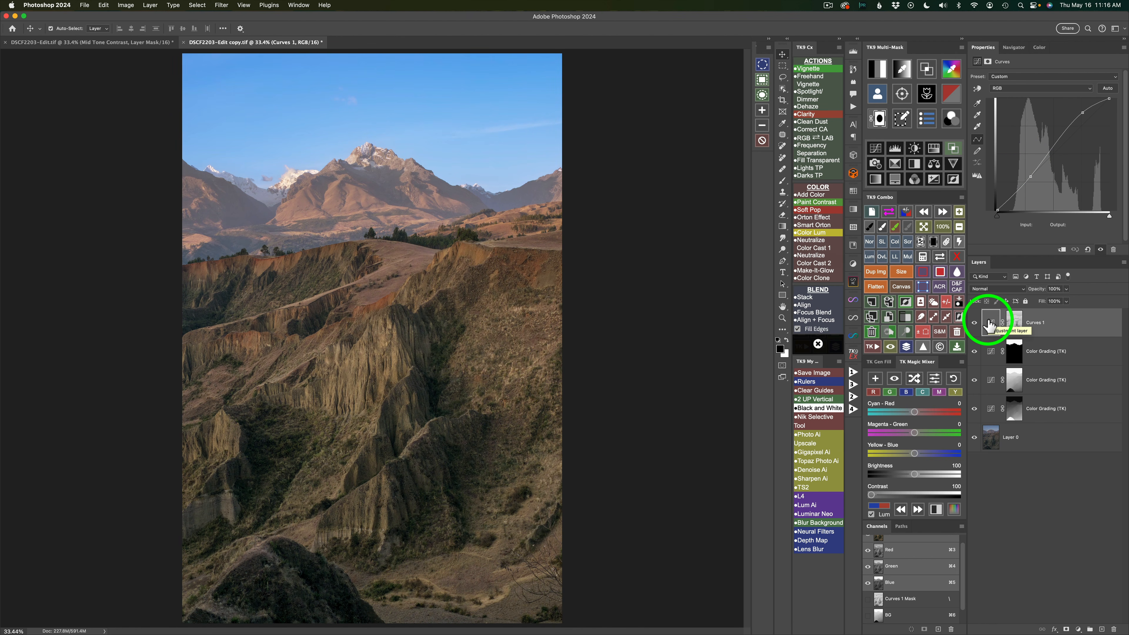
click(974, 325)
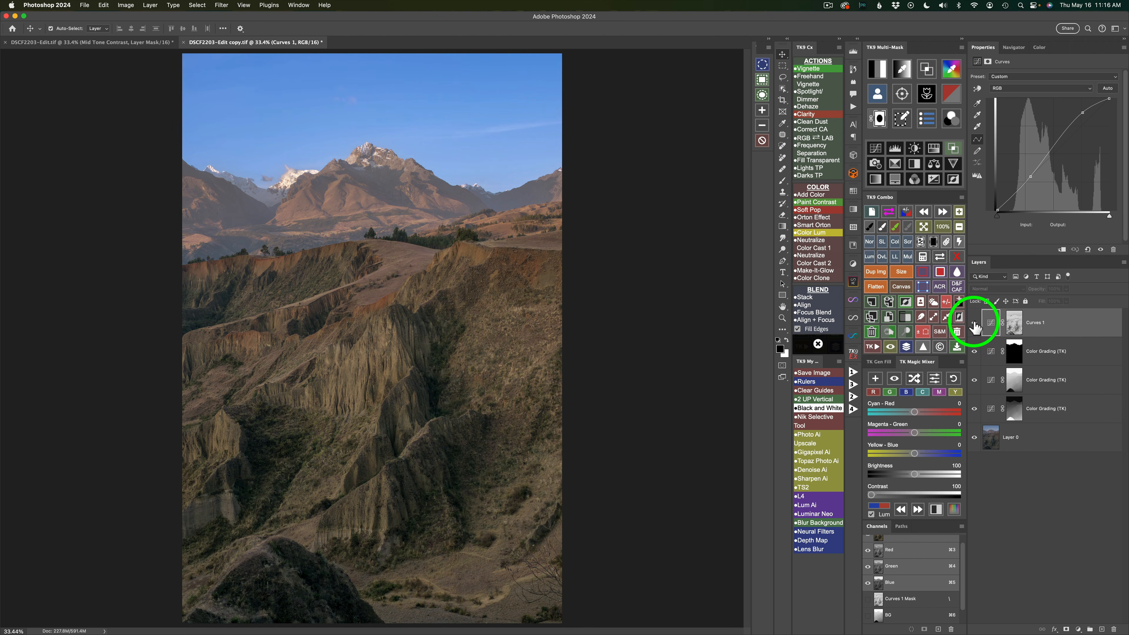
click(975, 325)
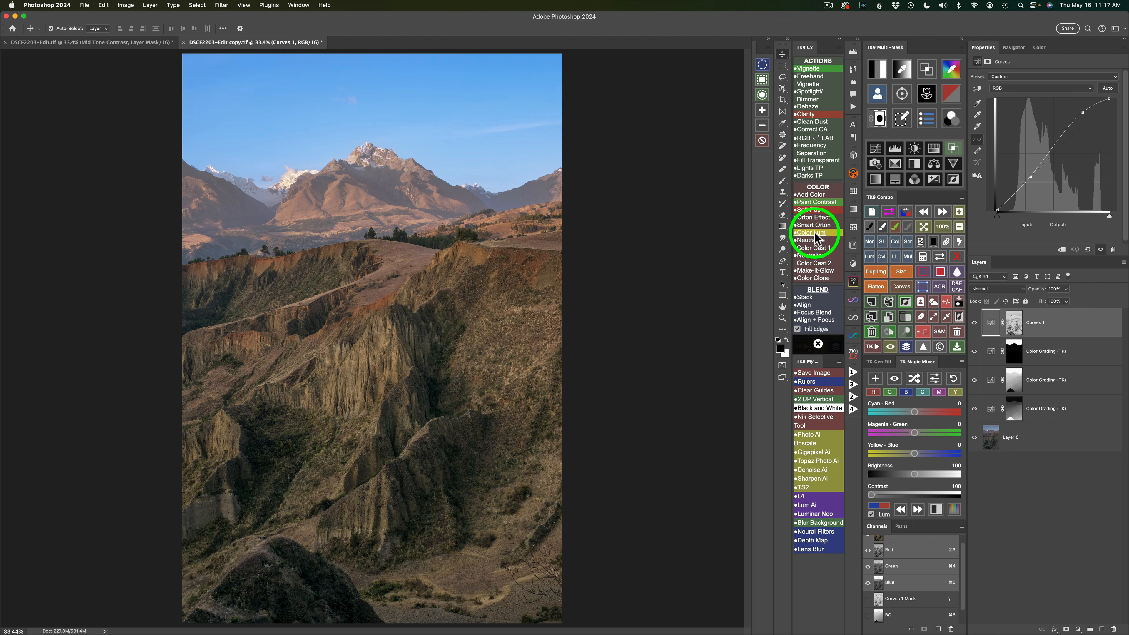
- Run the Soft Pop action and compare its layer before and after
click(809, 209)
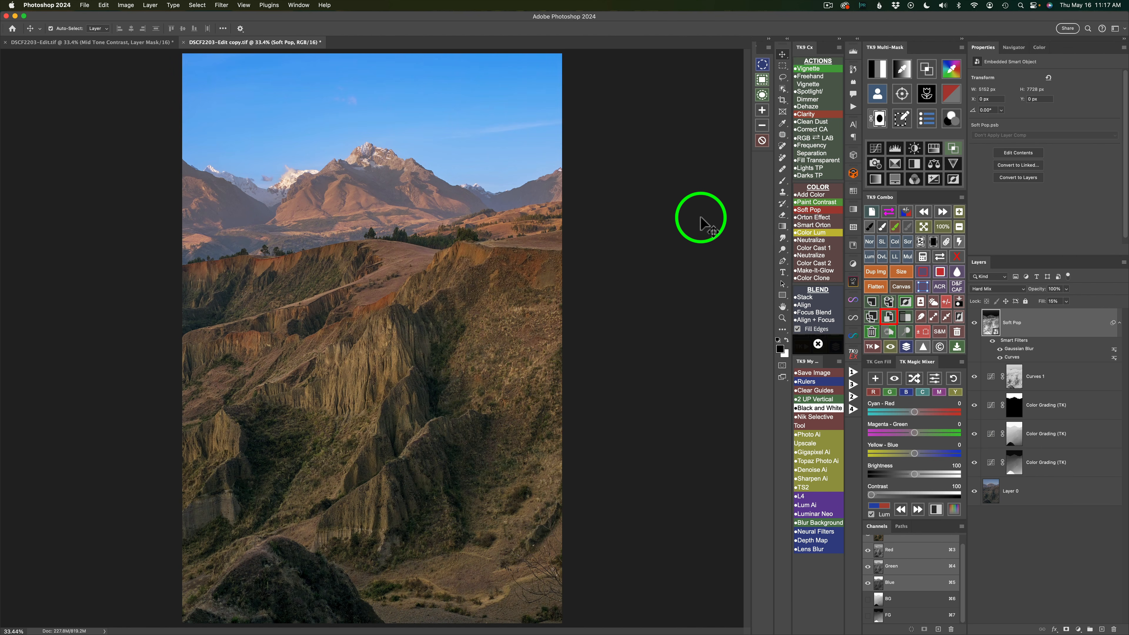
click(975, 323)
click(974, 323)
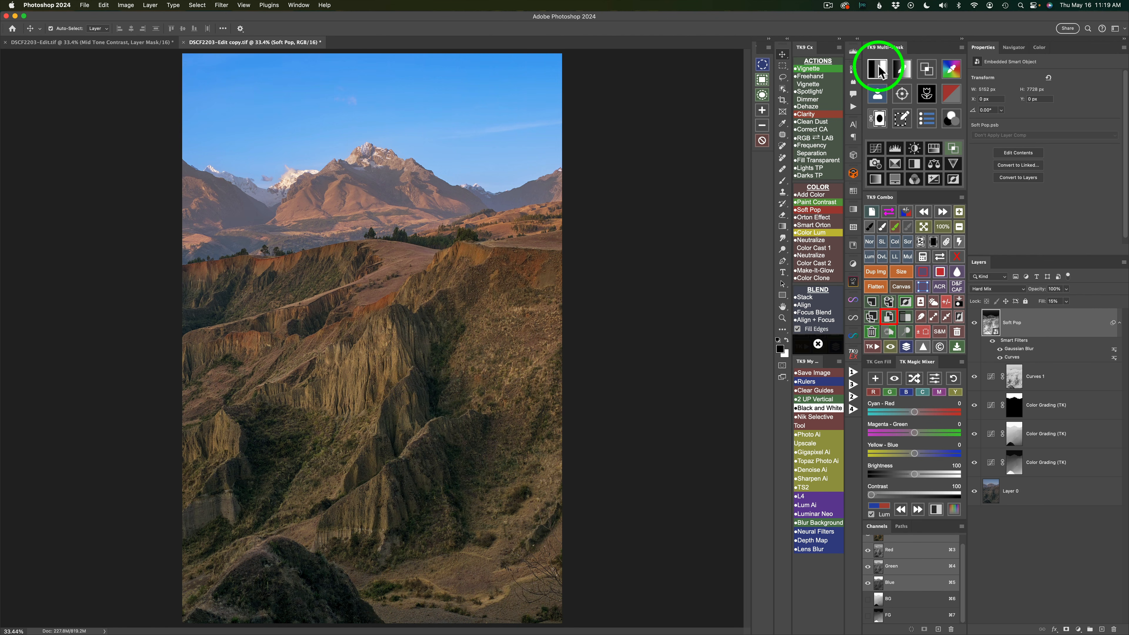
- Add a Curves layer masked by the Midtones 1 luminosity mask, set its blend mode to Screen, and compare before and after
click(880, 71)
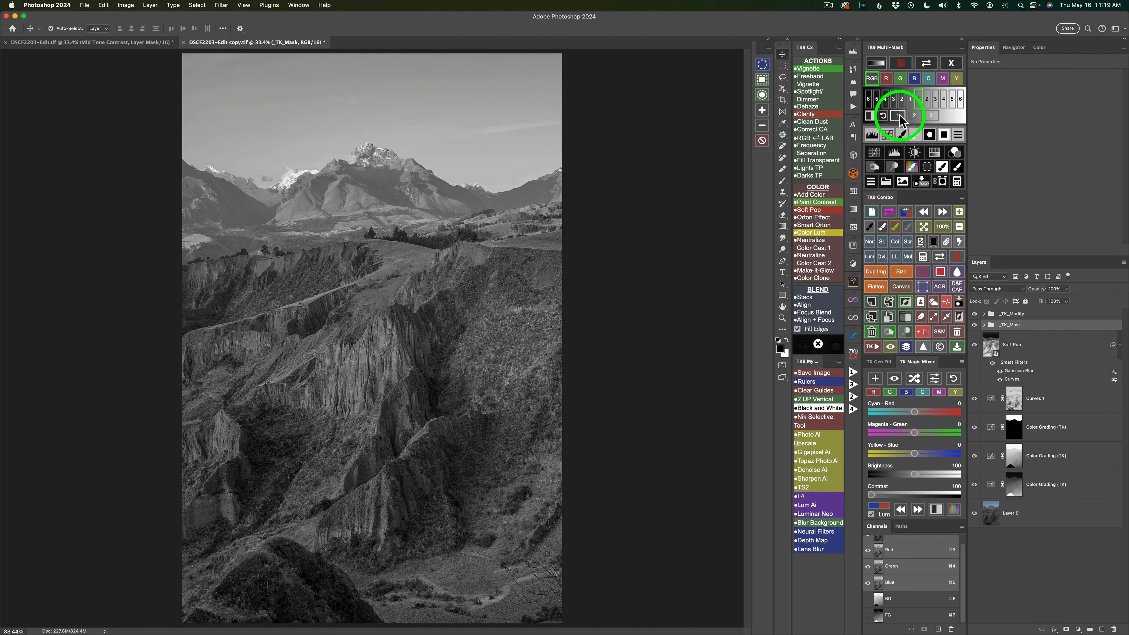
click(898, 116)
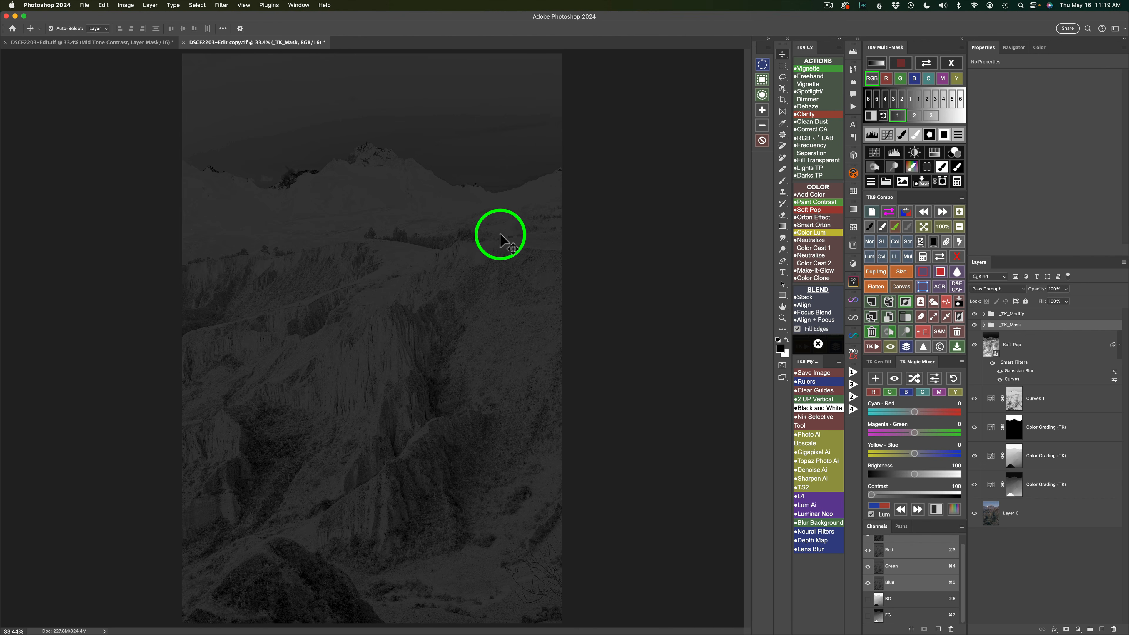
click(874, 153)
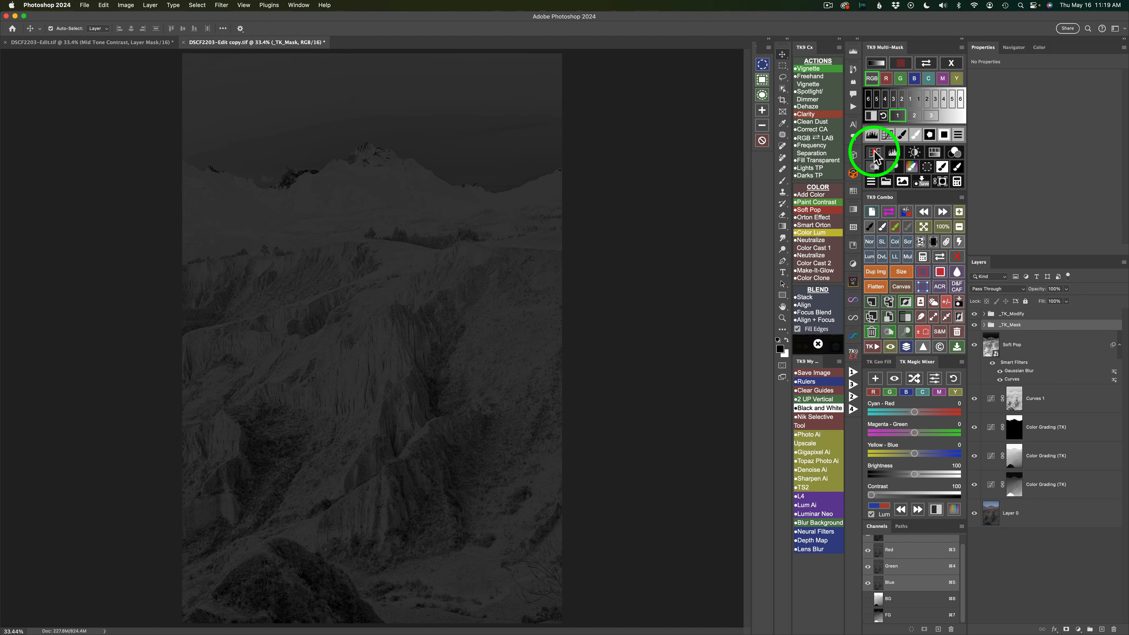
click(908, 242)
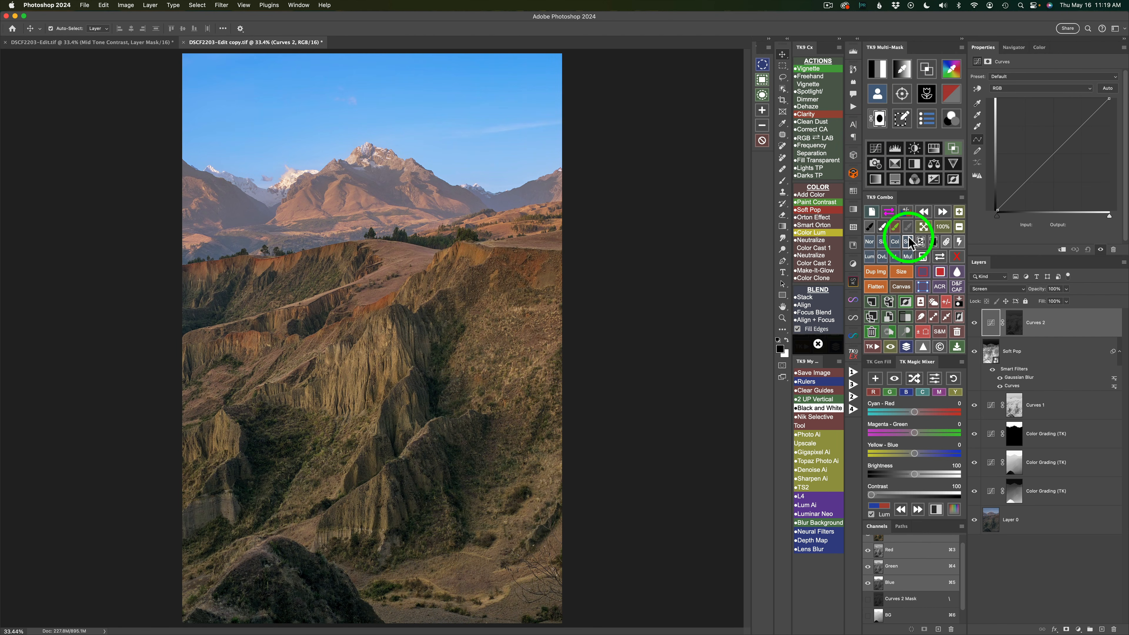
click(975, 324)
click(974, 323)
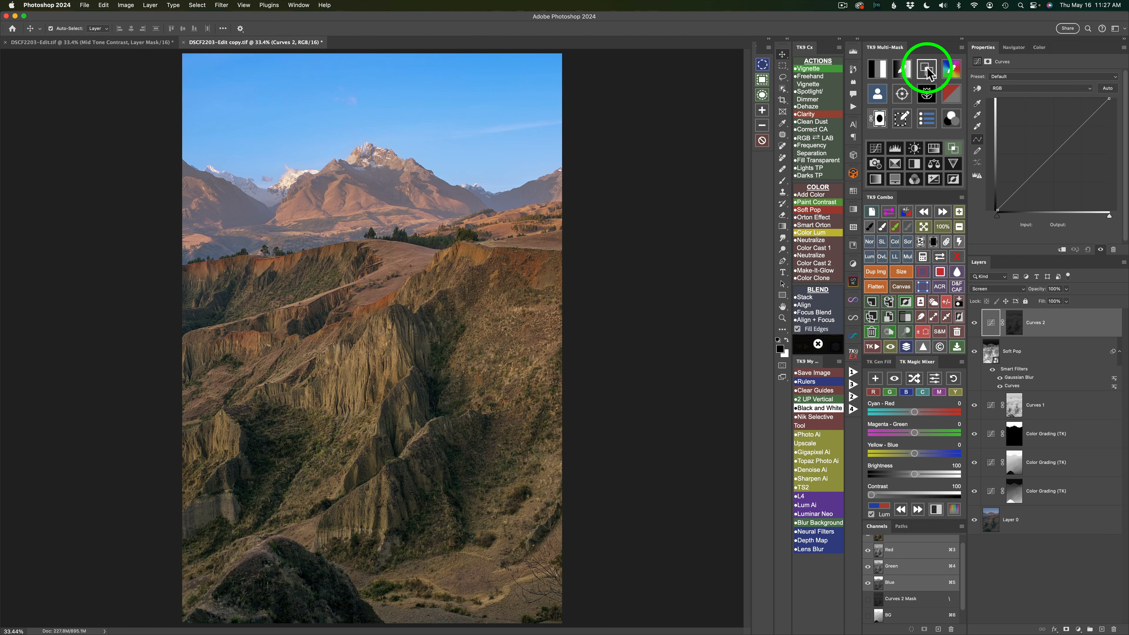
- Add a Curves layer masked by zone II, set it to Multiply at 25% opacity, and compare before and after
click(927, 70)
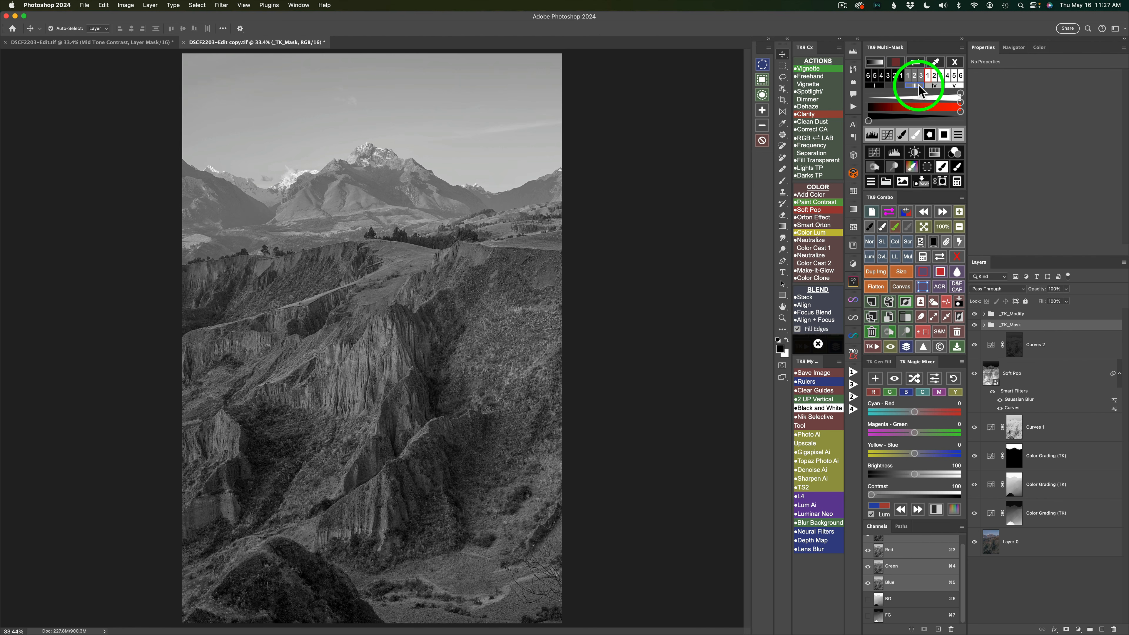
click(895, 86)
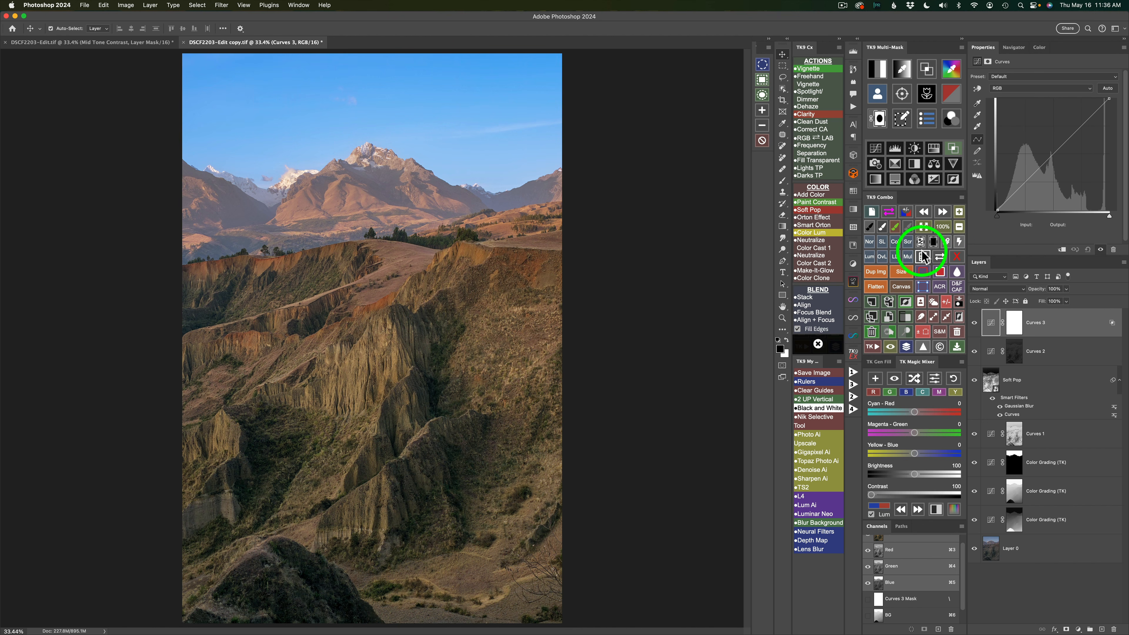
click(908, 259)
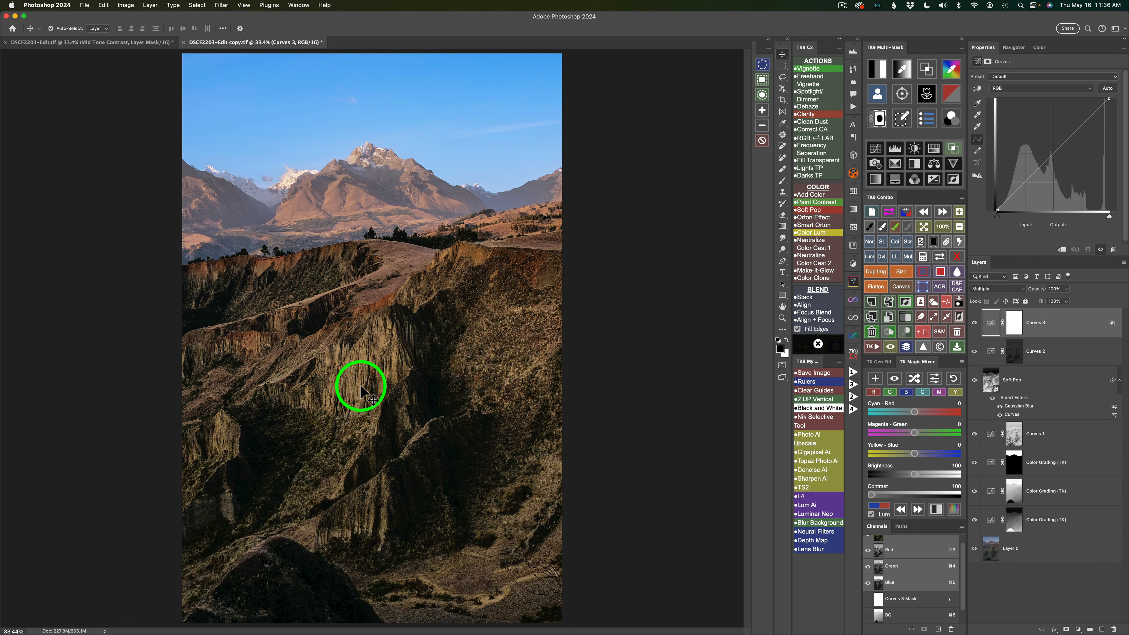
click(1067, 289)
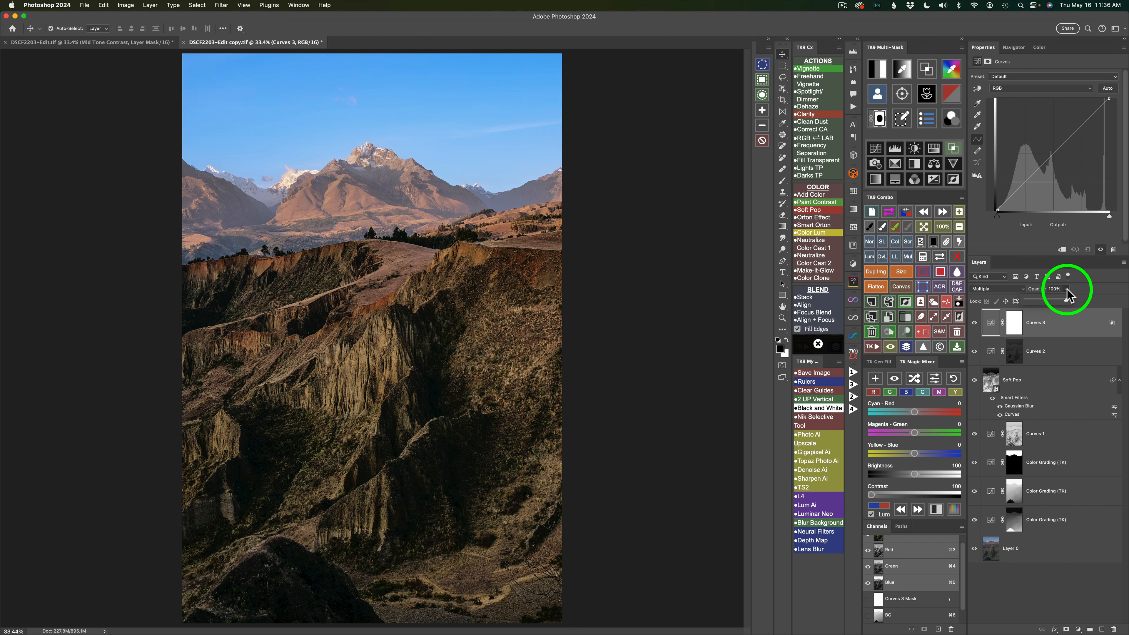
drag(1065, 301, 1036, 308)
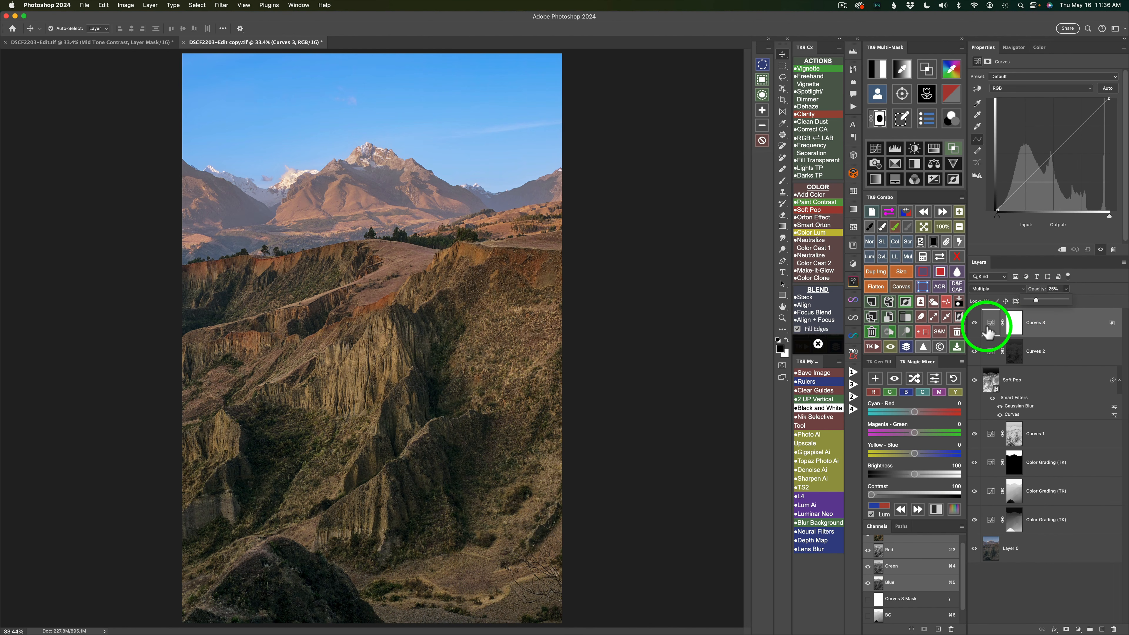
click(975, 321)
click(975, 323)
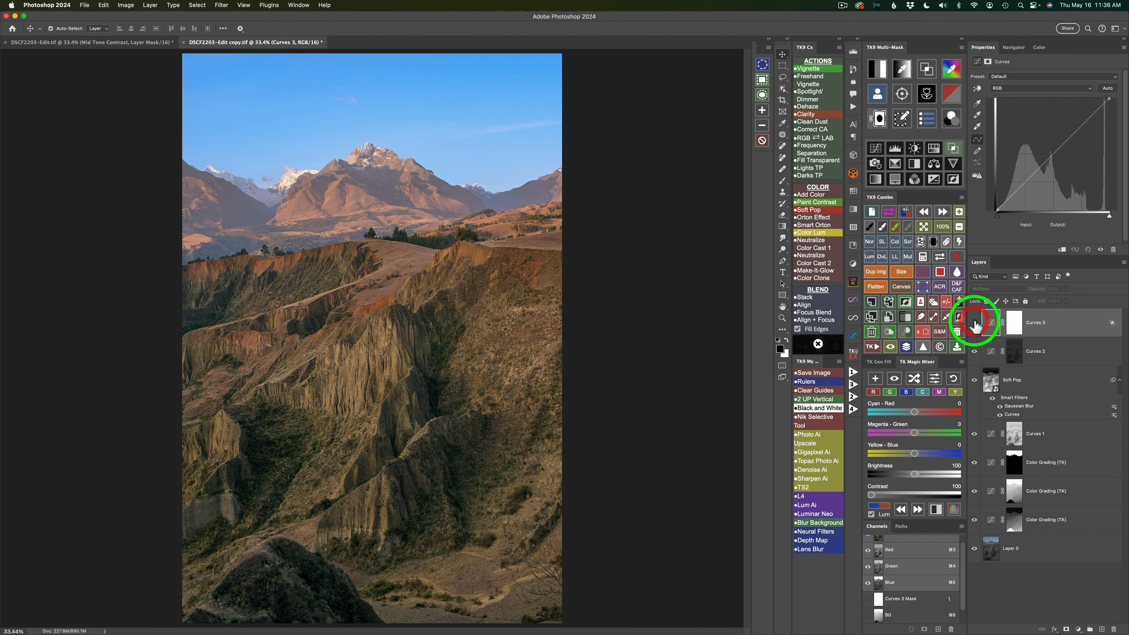
click(975, 322)
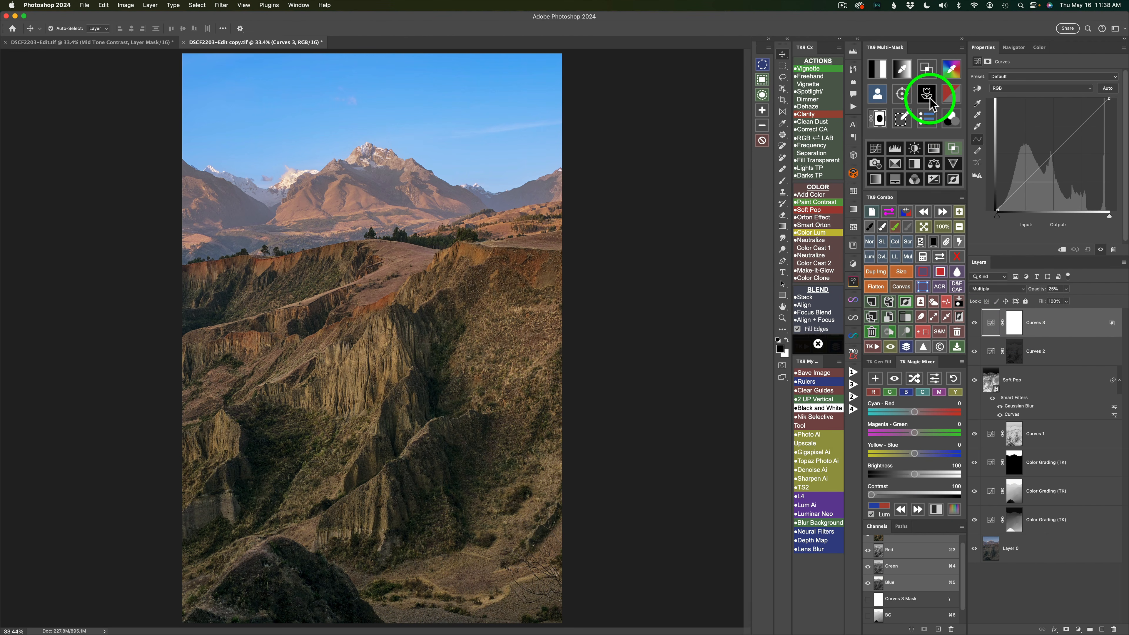
- Add a Brightness/Contrast layer masked by zone III with brightness 15 and contrast 20, and compare before and after
click(929, 71)
click(914, 86)
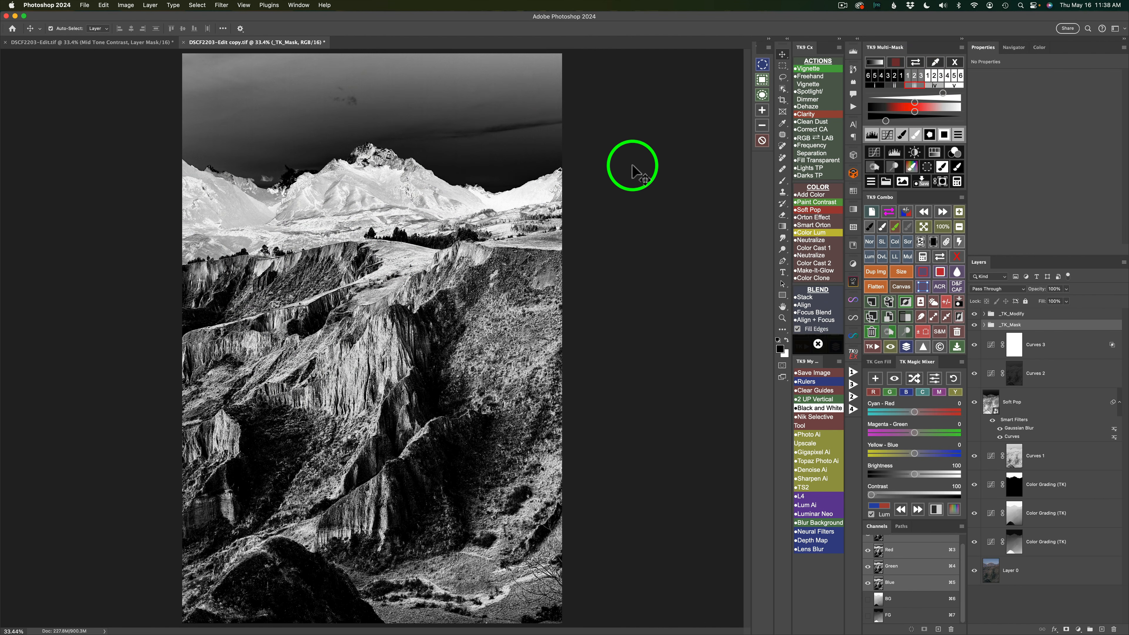
click(917, 152)
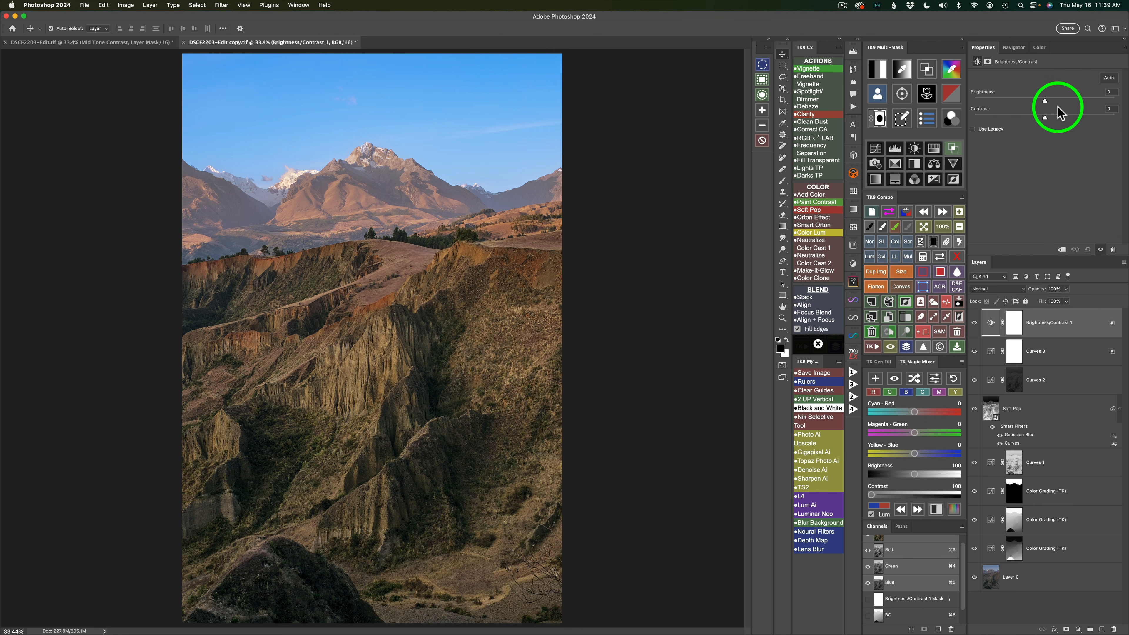
drag(1044, 101, 1053, 102)
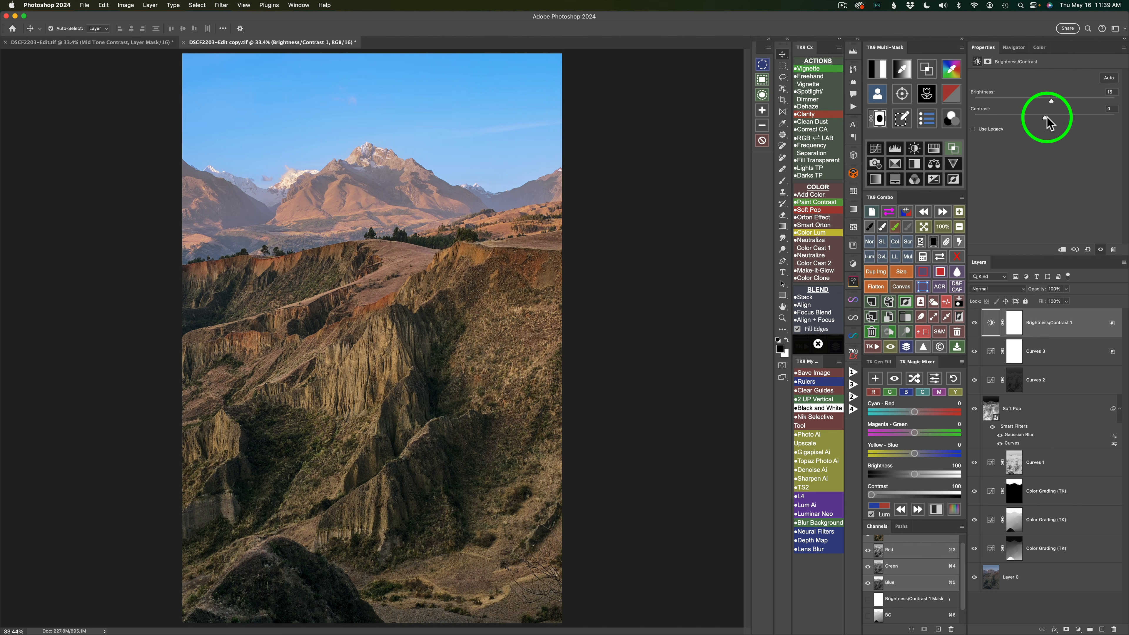
drag(1044, 116, 1060, 116)
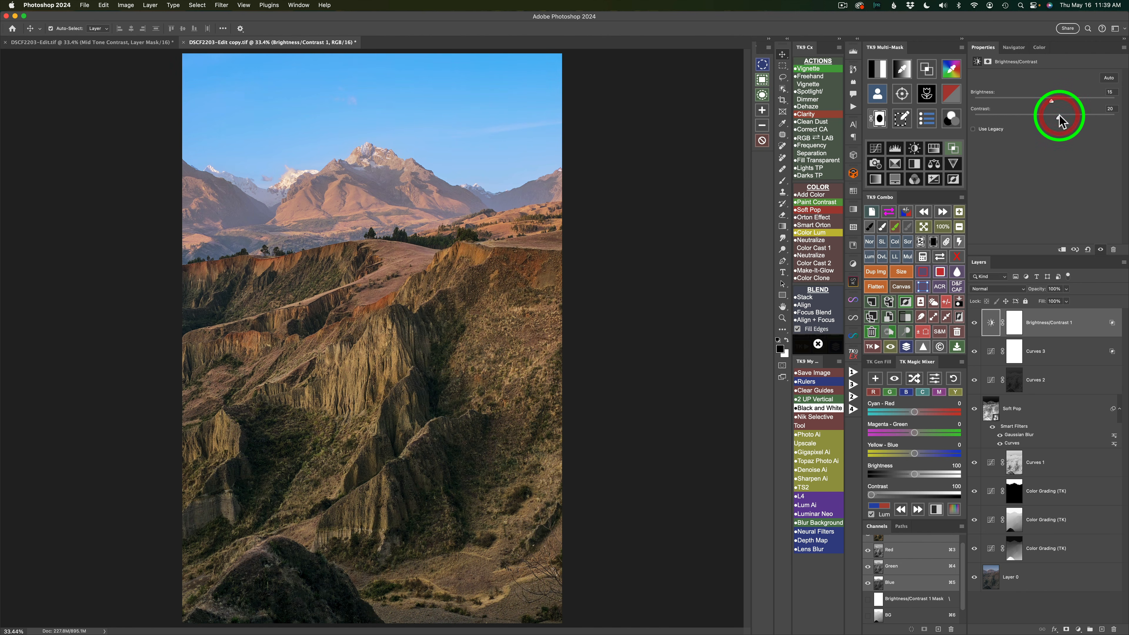
click(975, 324)
click(975, 325)
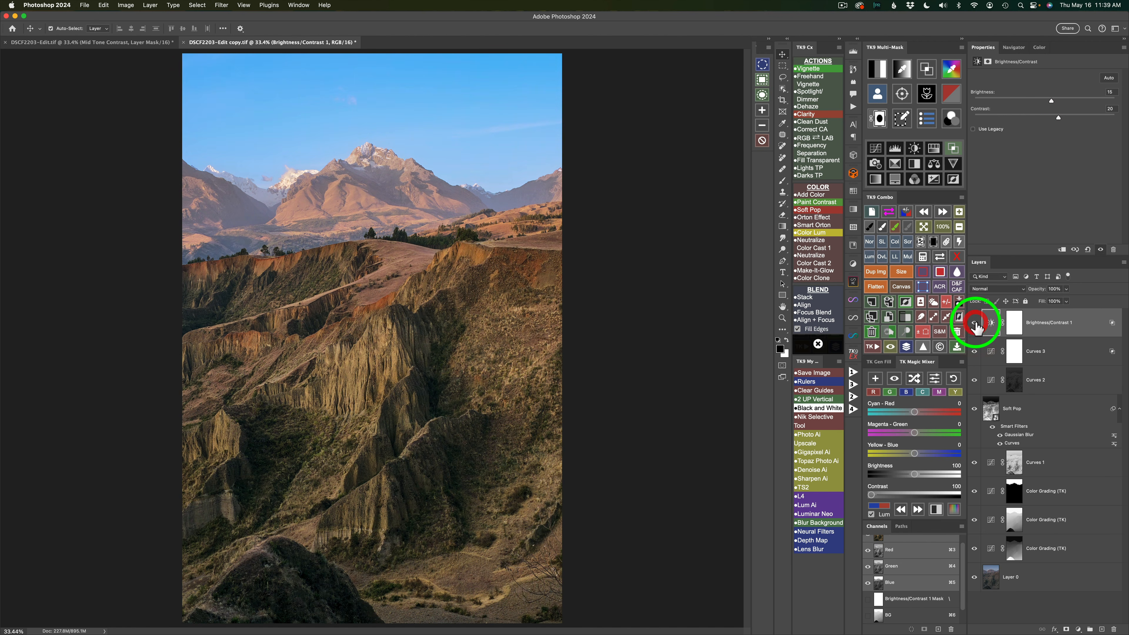
click(976, 326)
click(976, 326)
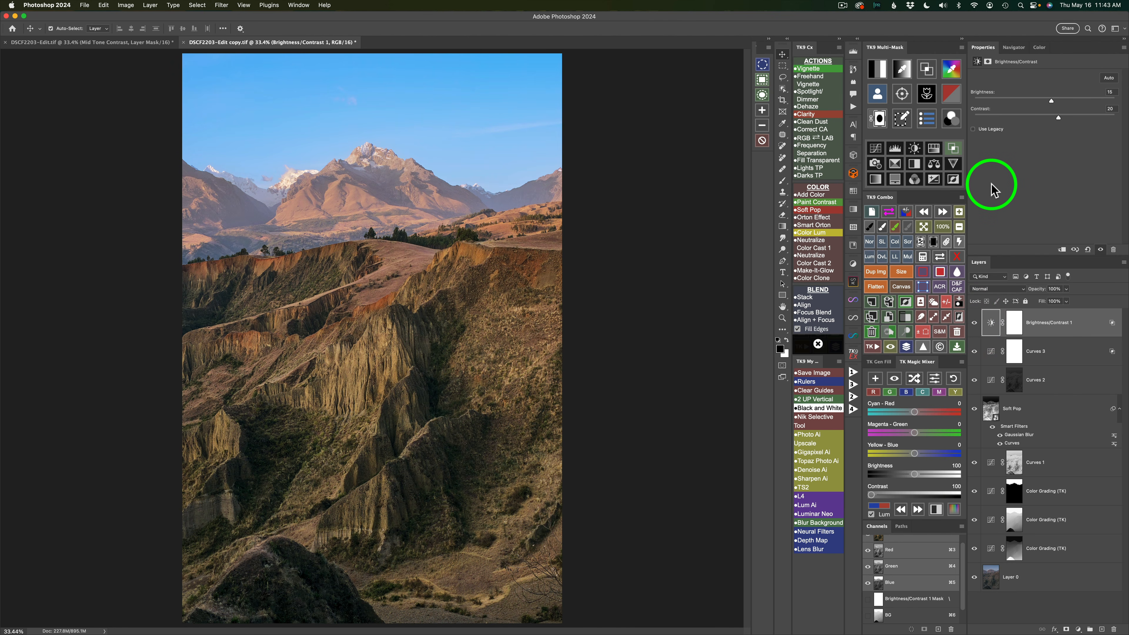
- Add a Brightness/Contrast layer masked by zone IV with brightness -20 and contrast 75
click(927, 73)
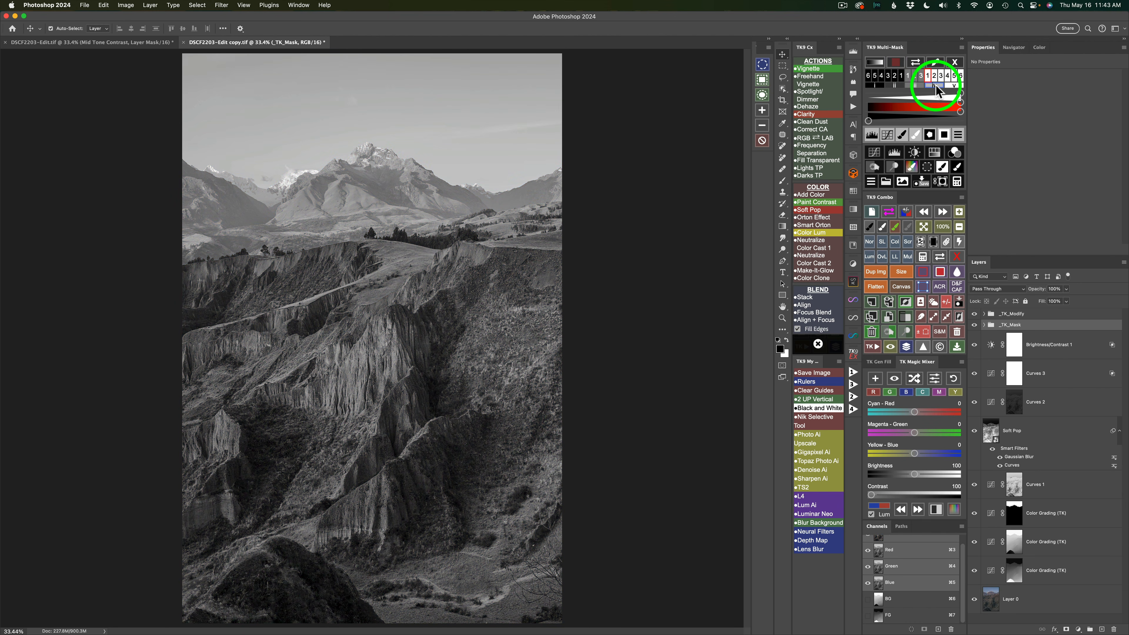
click(935, 85)
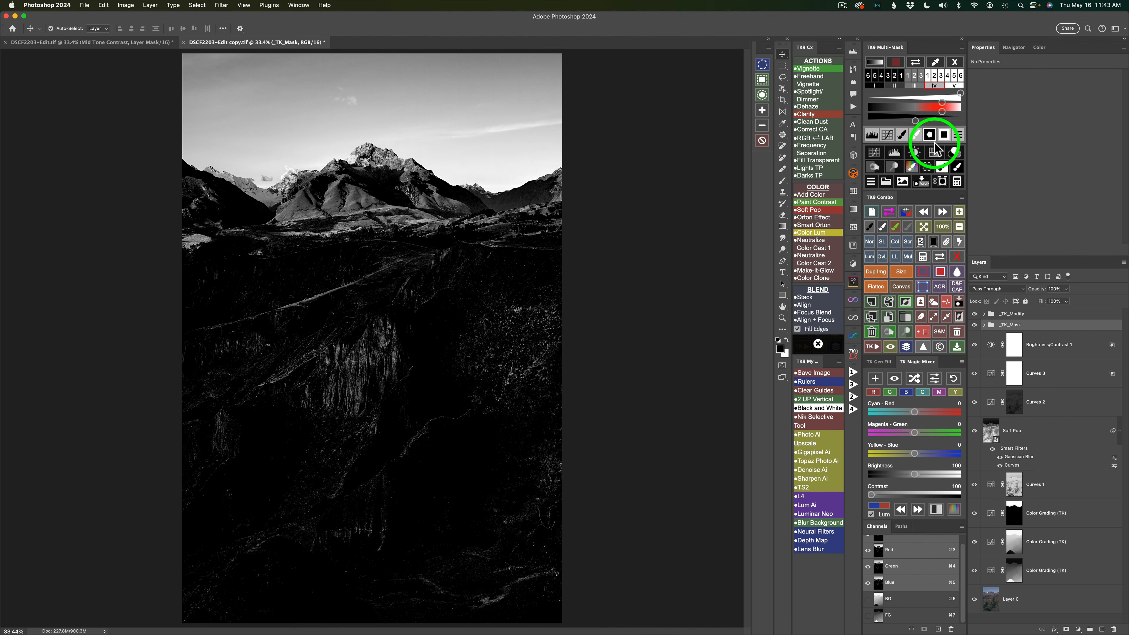
click(914, 153)
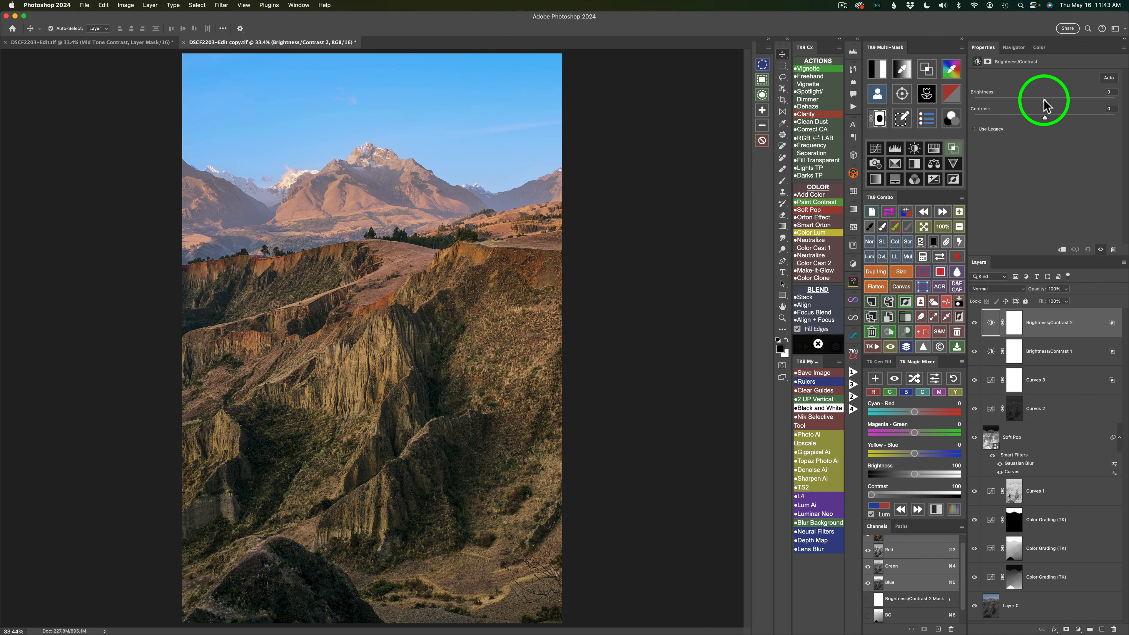
drag(1044, 102, 1098, 117)
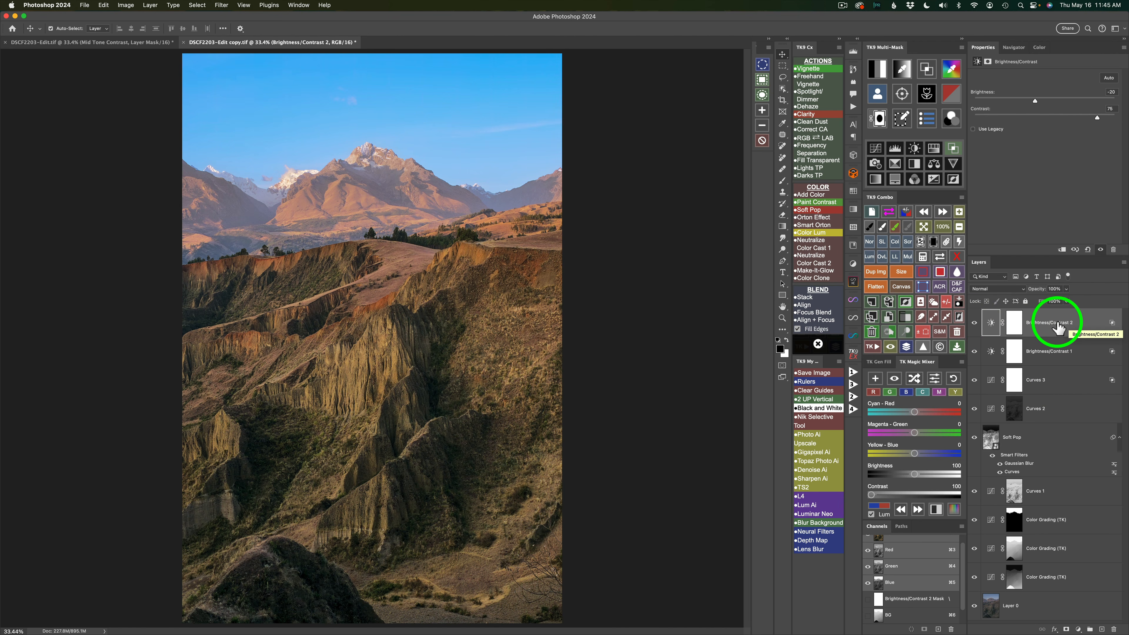
- Group the three zone-masked adjustment layers as Zones 2-4 with a white mask and compare the group before and after
shift+click(1077, 383)
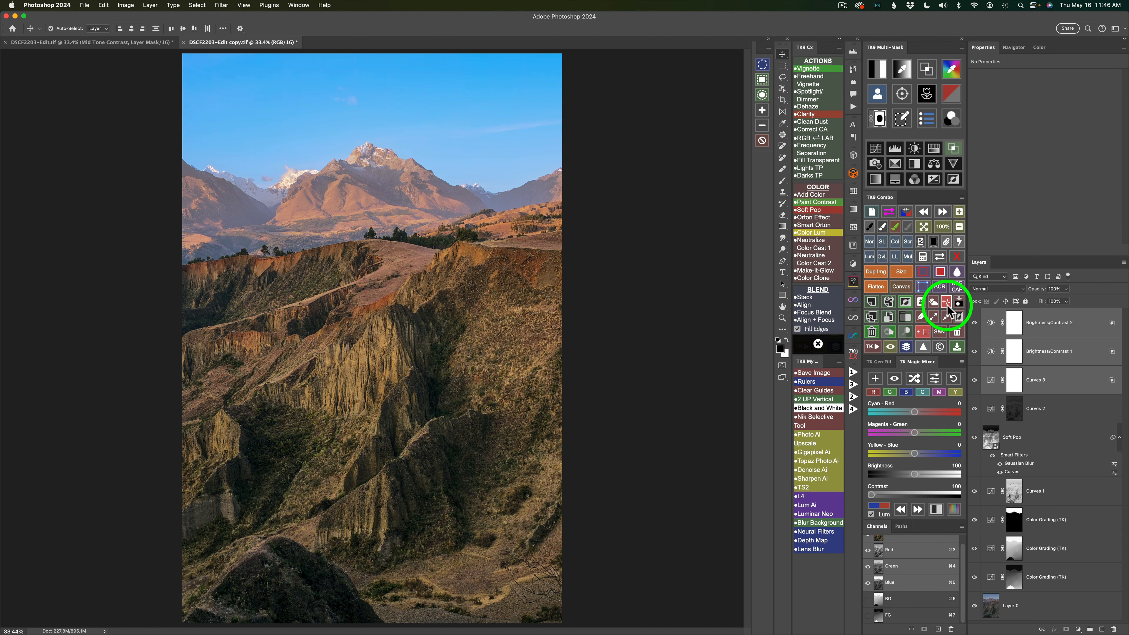
click(914, 318)
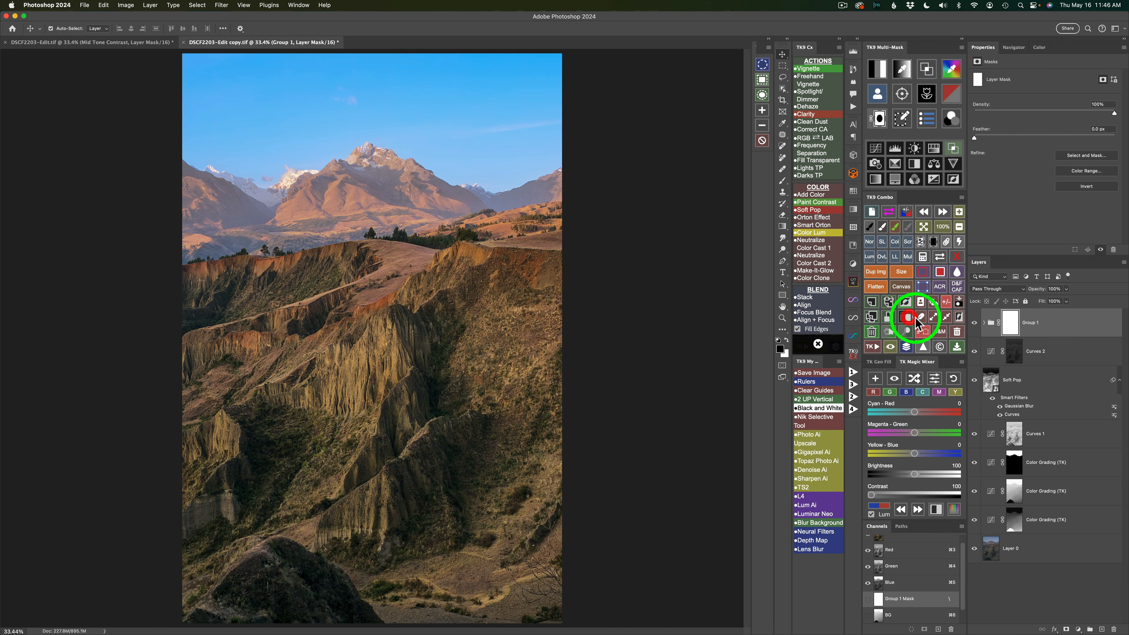
click(975, 324)
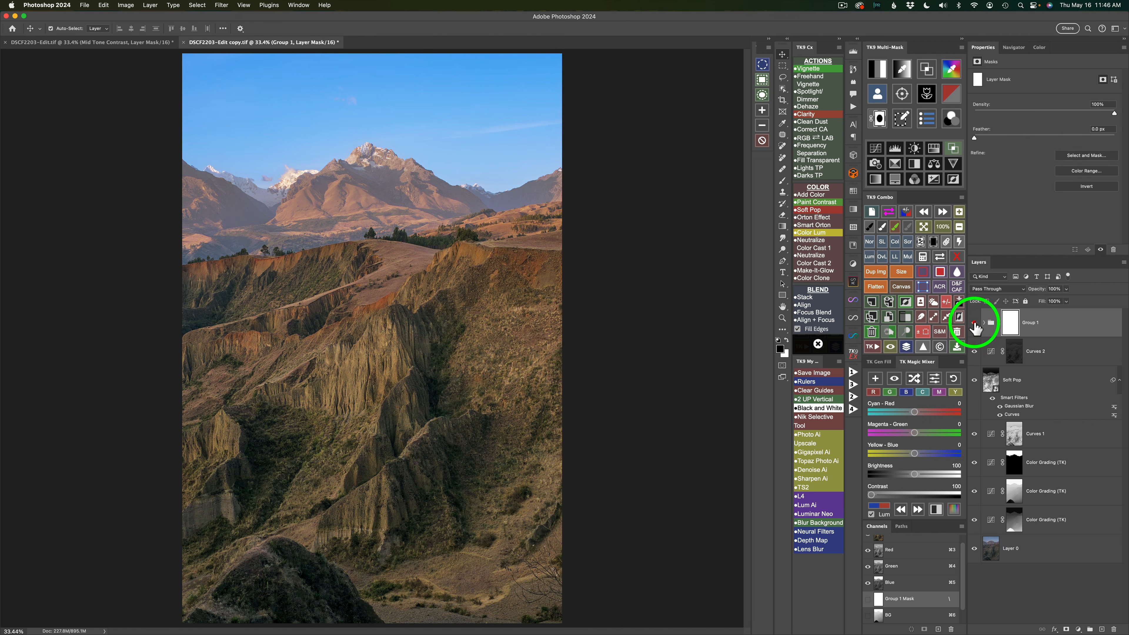
click(974, 323)
click(975, 324)
click(974, 324)
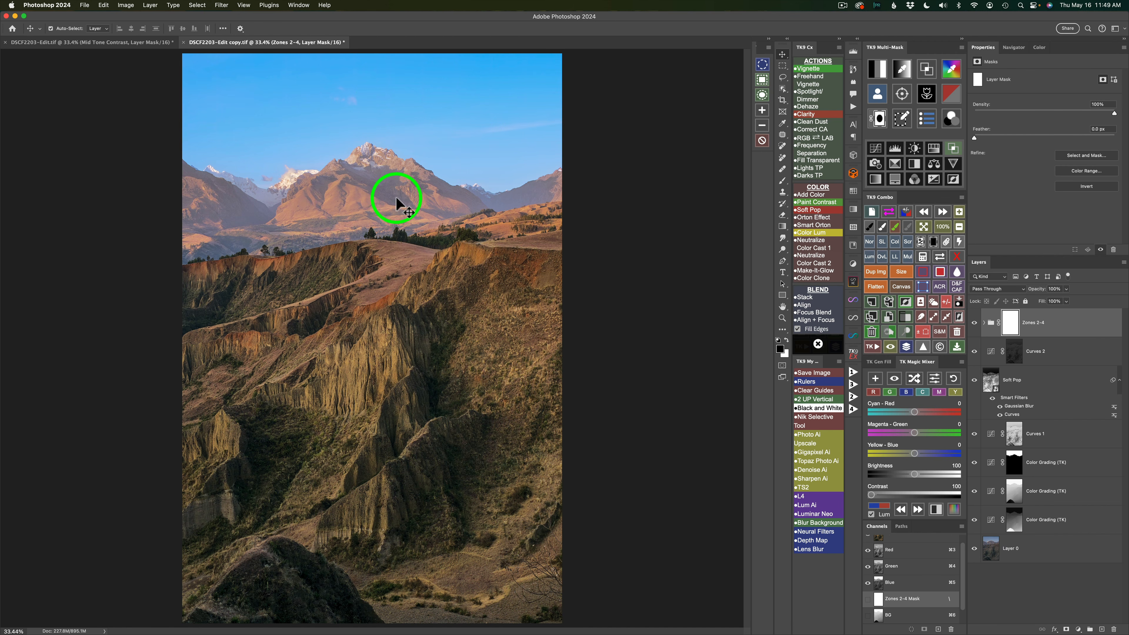
- Add a Curves layer above the Zones 2-4 group with a black mask and the Multiply blend mode
click(879, 152)
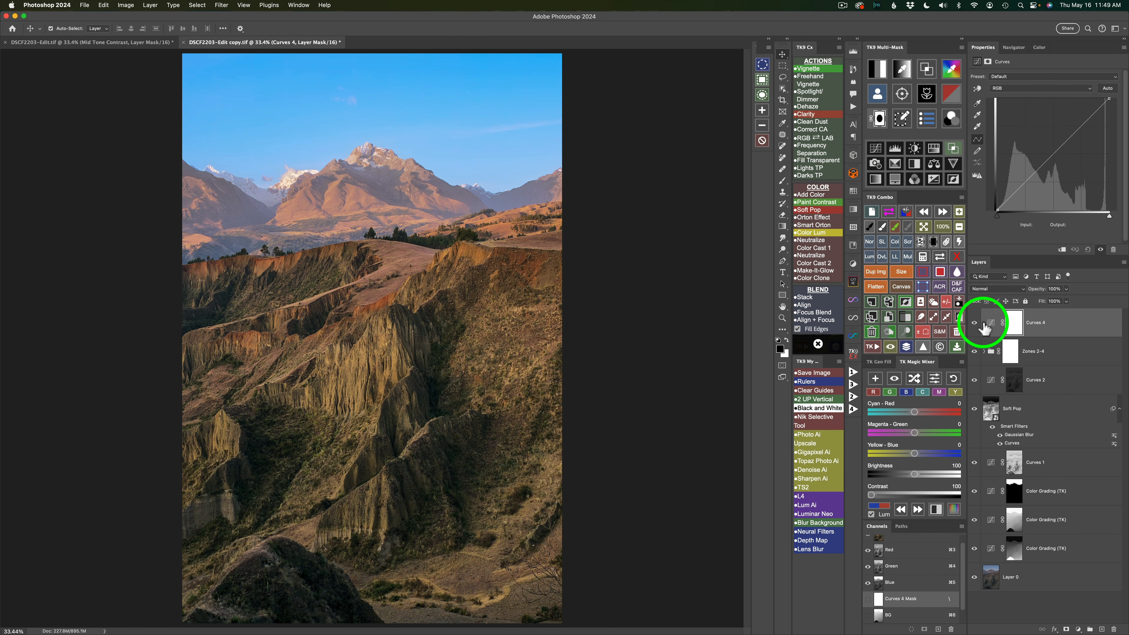
click(934, 243)
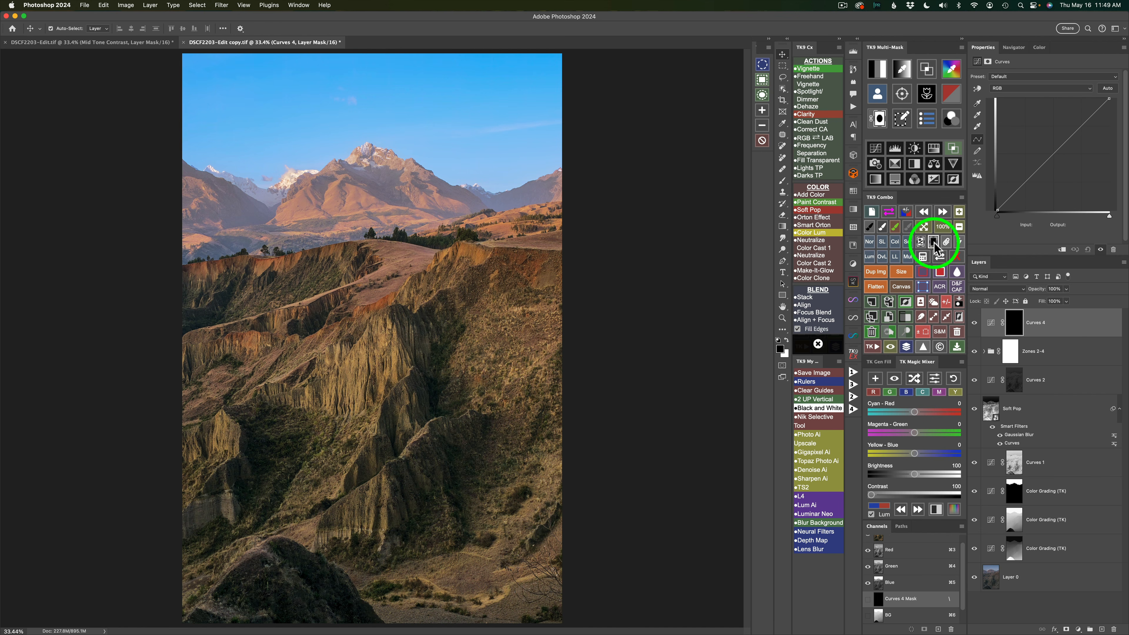
click(907, 257)
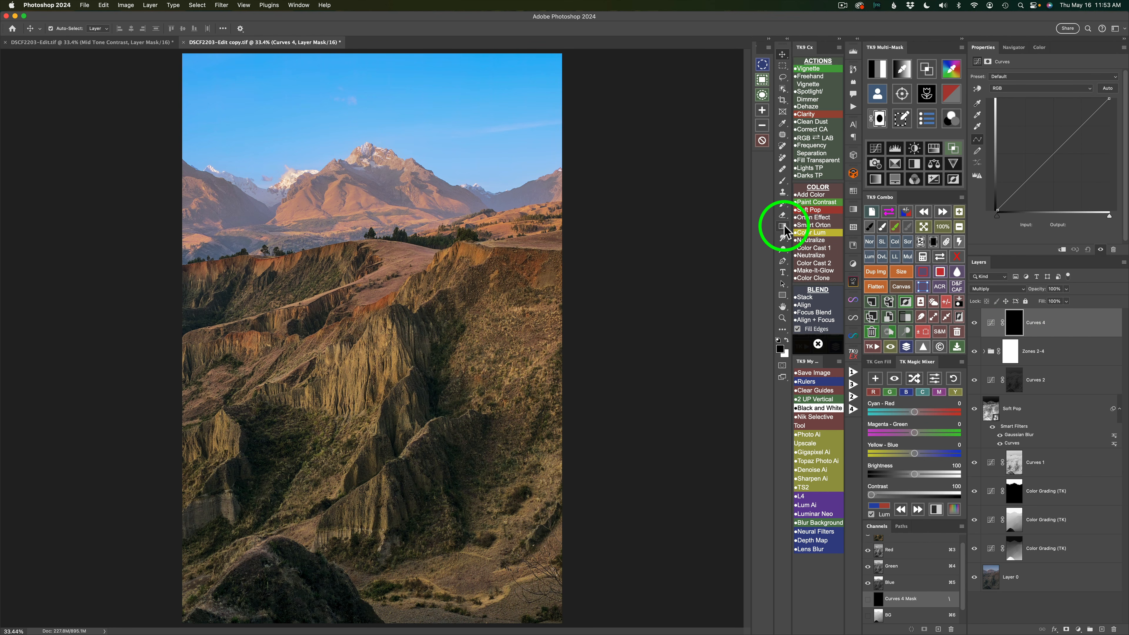
- Draw a reversed black-white linear gradient on the mask from the image's upper edge to the mountain peak, moving its midpoint slightly toward the peak
click(783, 228)
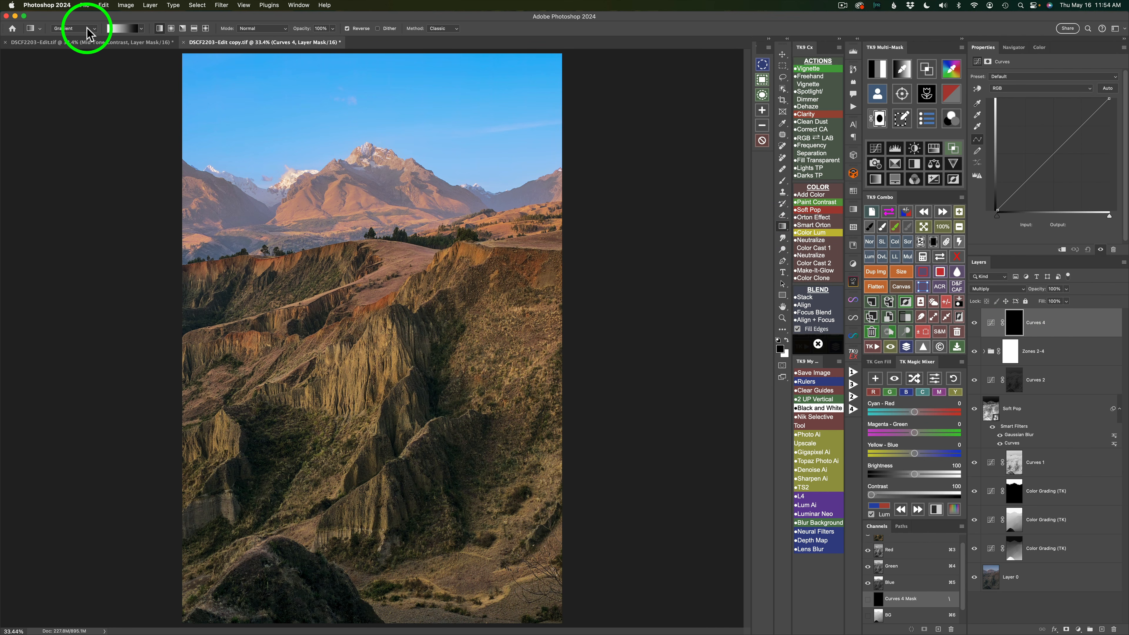
click(97, 34)
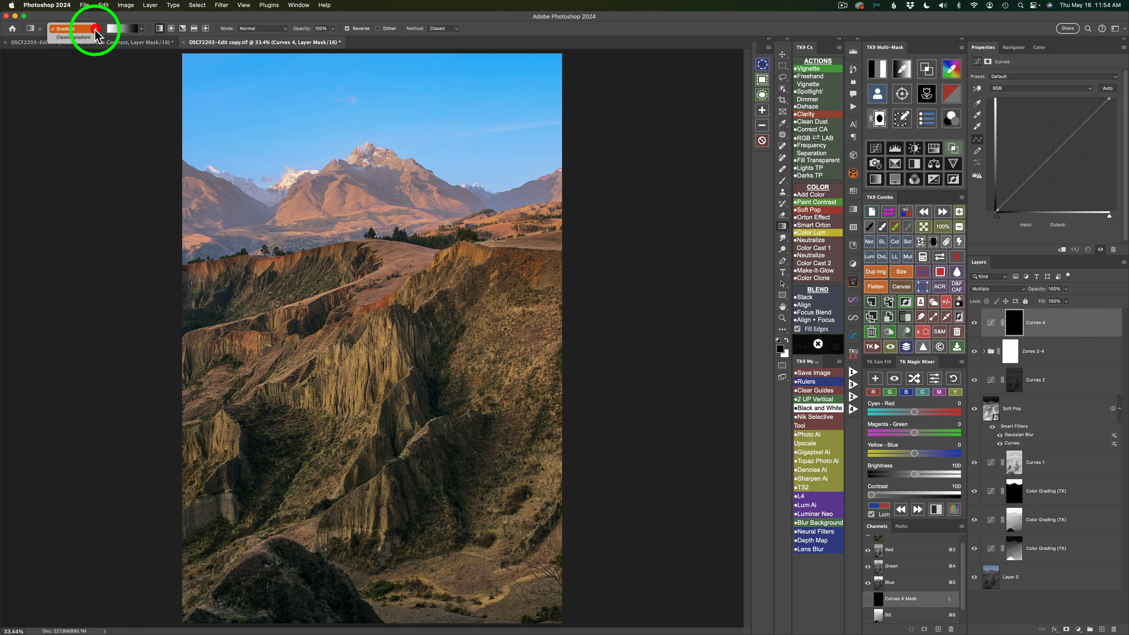
click(143, 29)
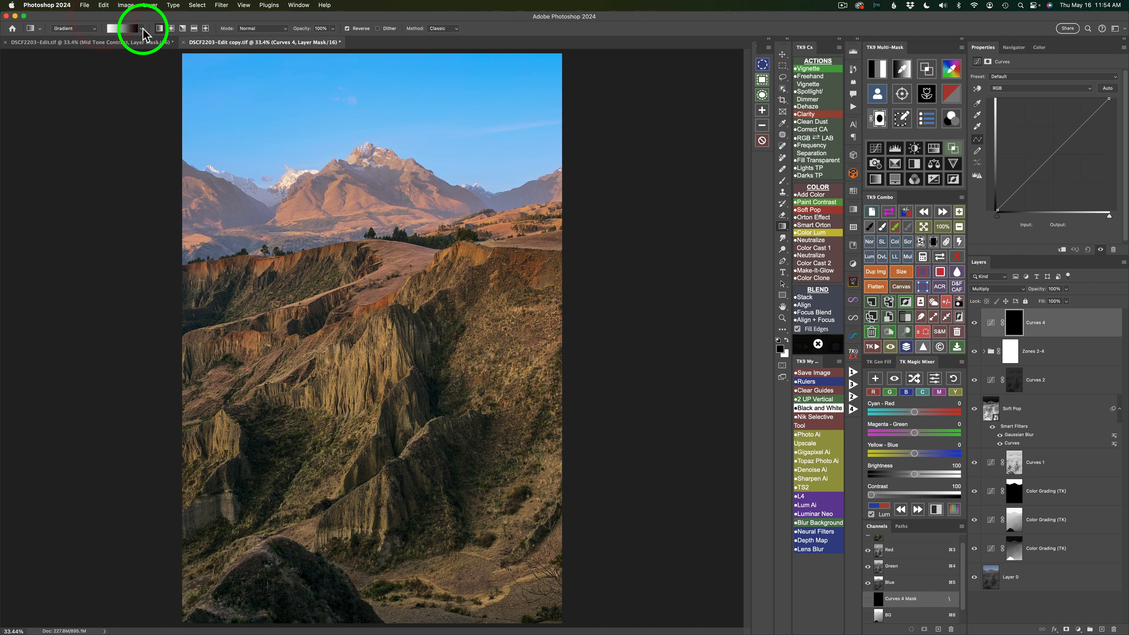
click(142, 30)
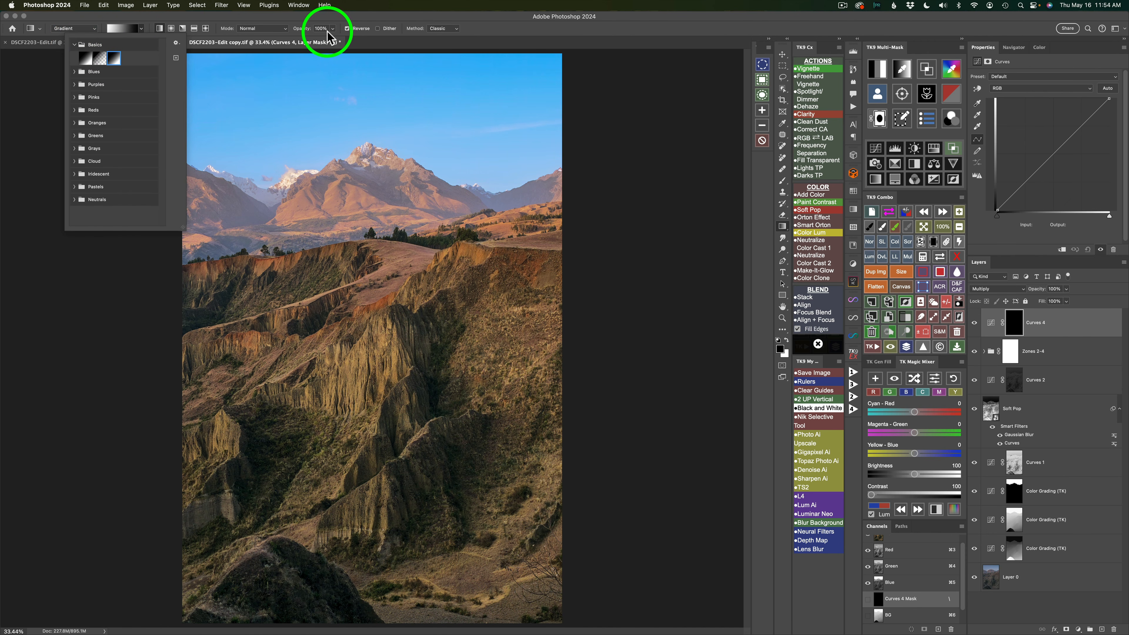
click(347, 28)
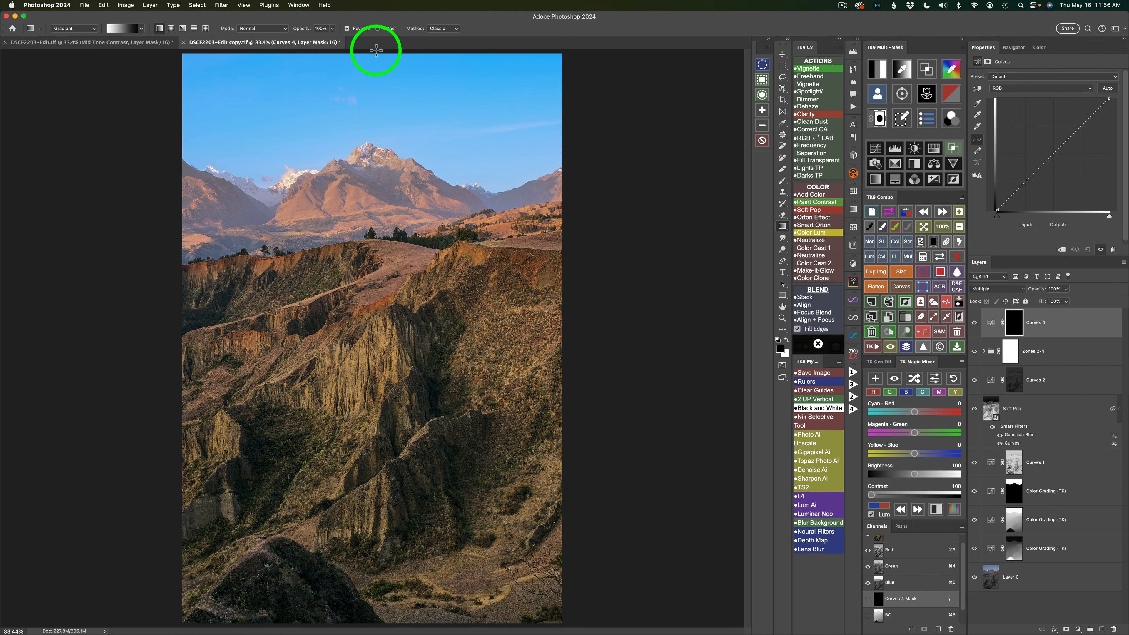
mouse_move(376, 50)
mouse_down()
mouse_move(377, 134)
mouse_move(355, 120)
mouse_move(417, 119)
mouse_move(370, 133)
mouse_up()
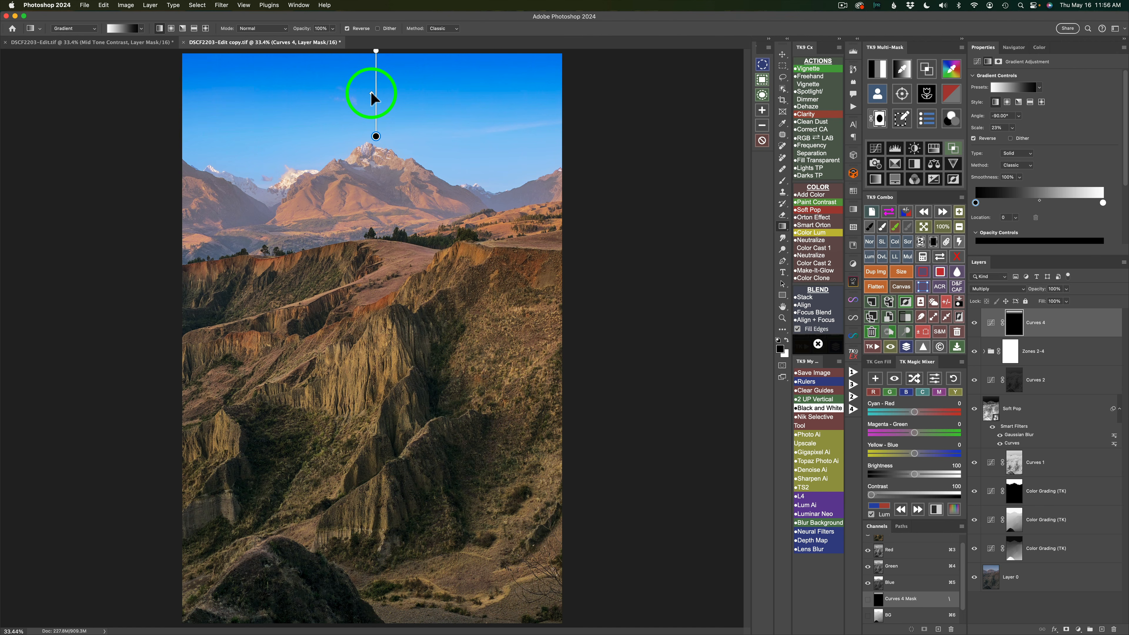
mouse_move(371, 93)
mouse_down()
mouse_move(371, 118)
mouse_move(371, 103)
mouse_up()
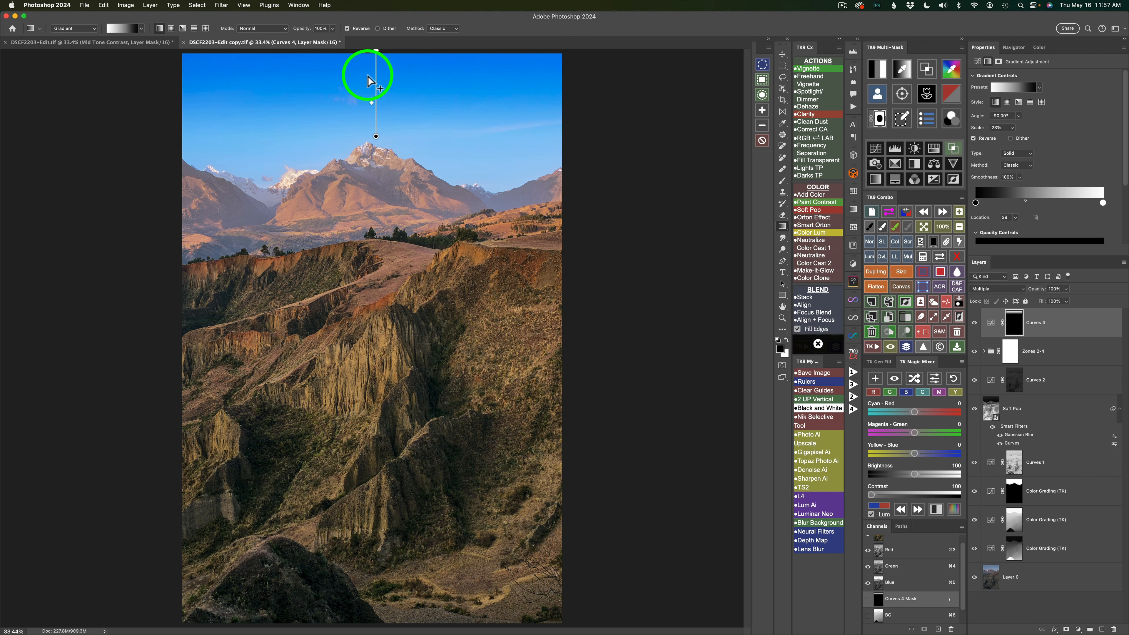
- Lower the sky-darkening Curves layer's opacity to 20% and compare before and after
click(993, 326)
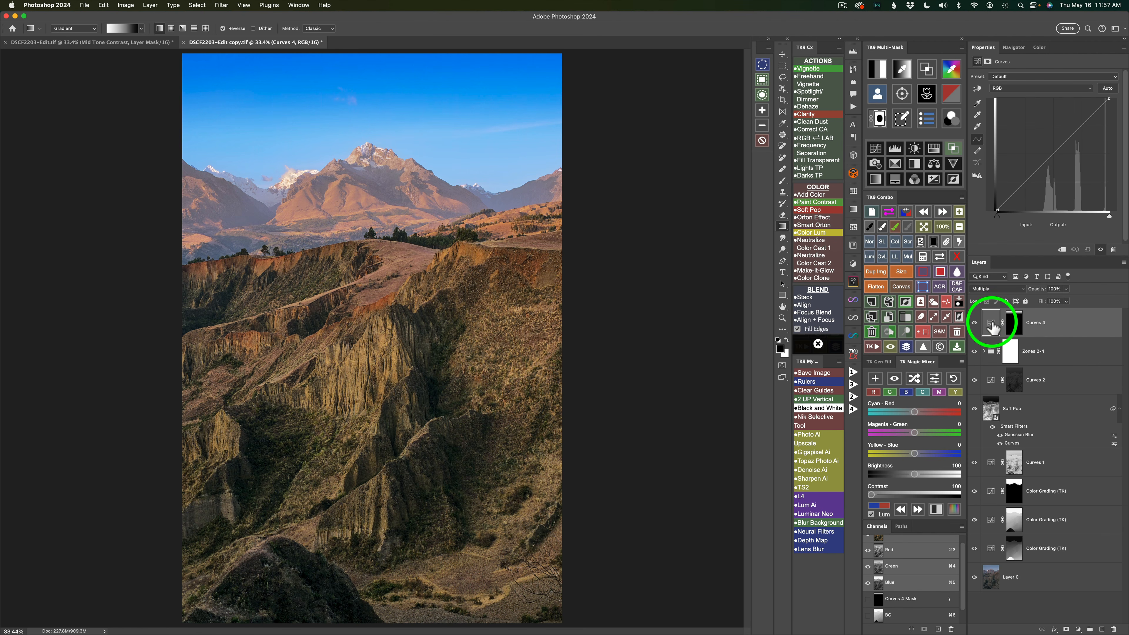
click(1066, 289)
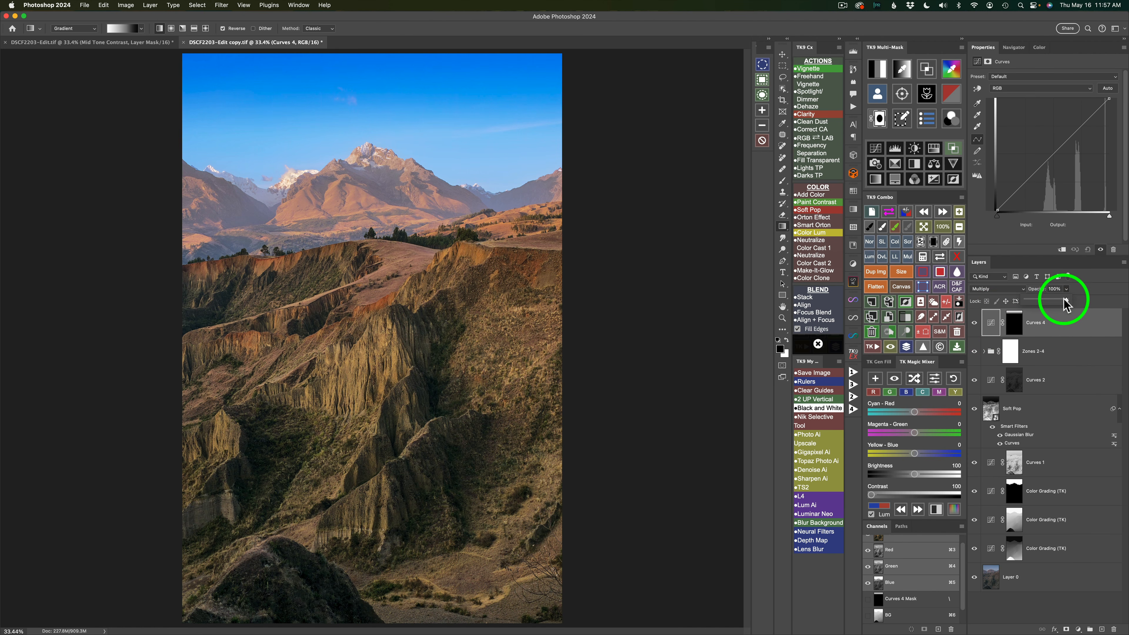
drag(1068, 305, 1035, 307)
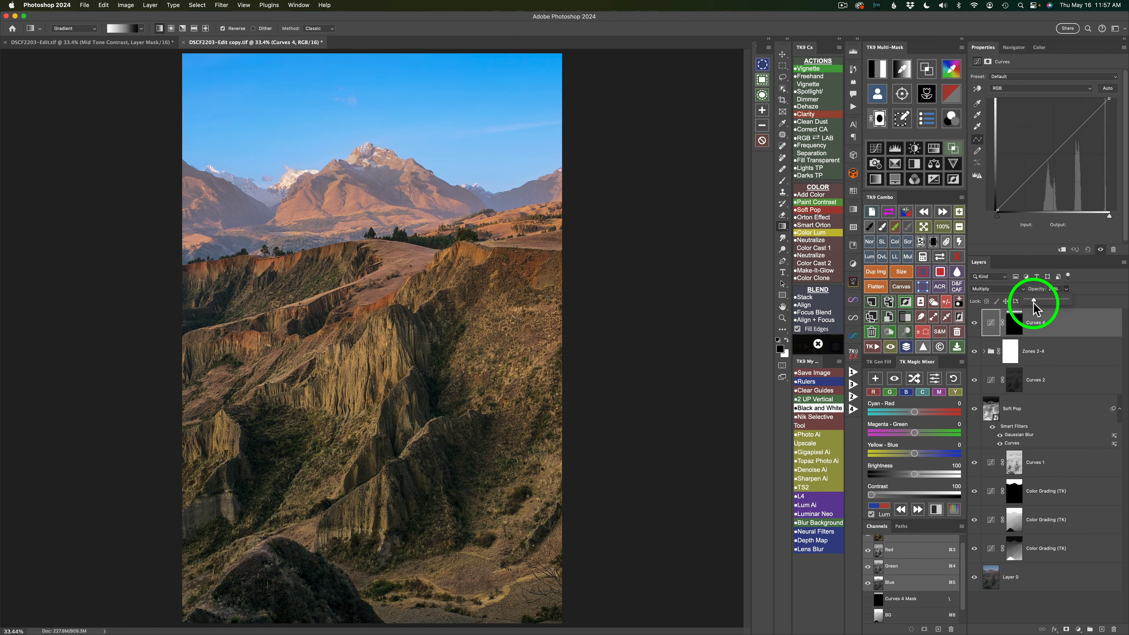
click(975, 324)
click(974, 324)
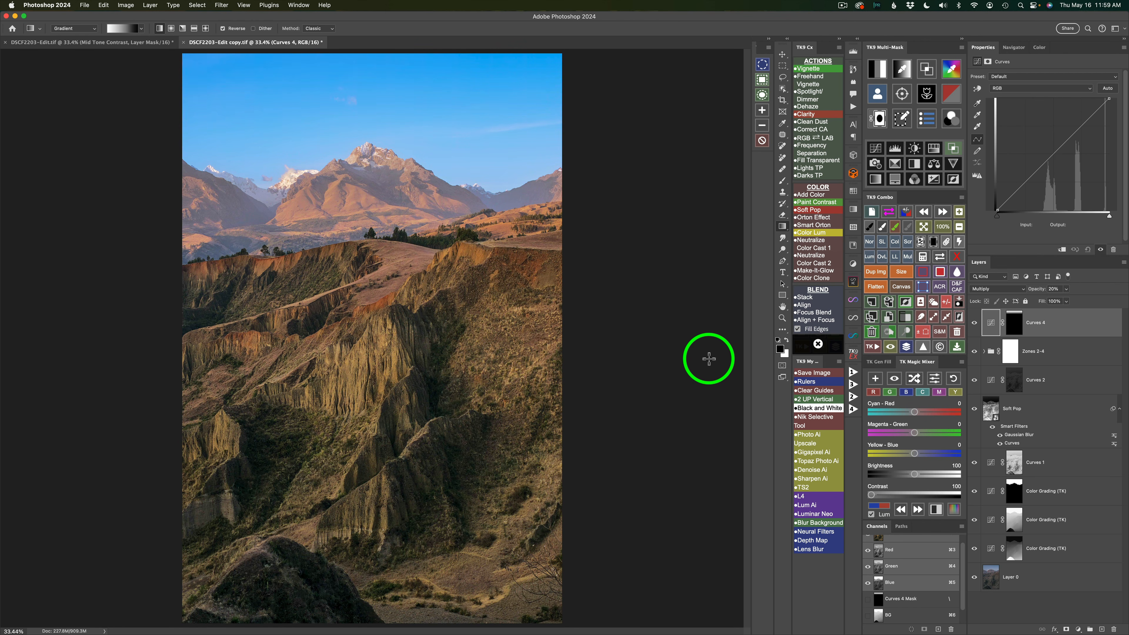
- Preview vibrance masks 1 and 2, choose vibrance mask 4, and apply it to a Hue/Saturation layer above the sky-darkening Curves layer
click(952, 93)
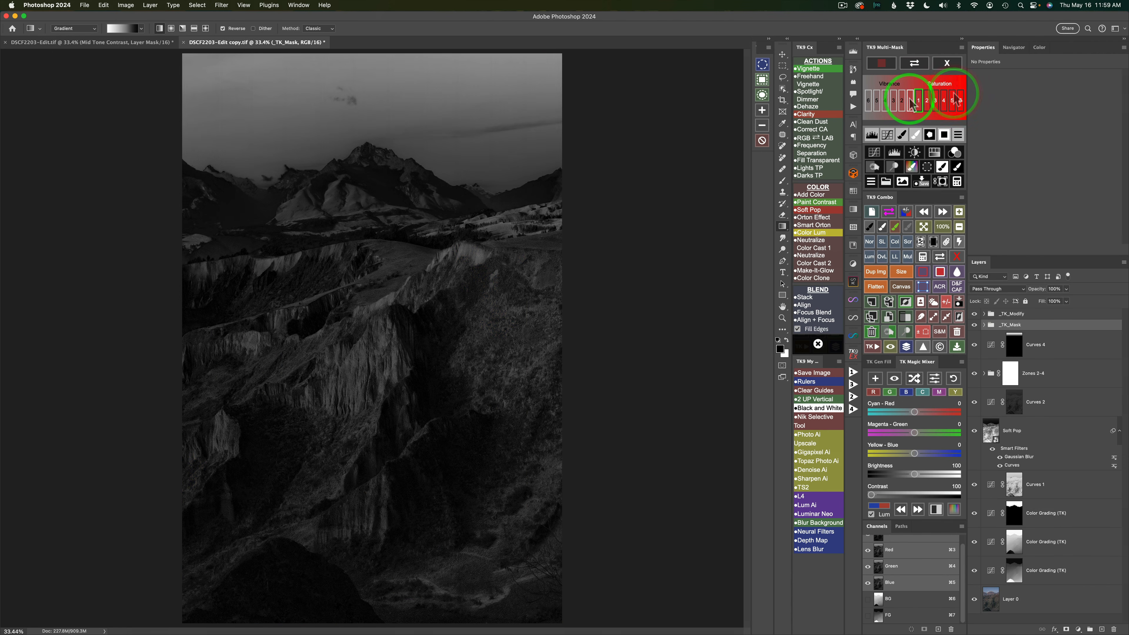
click(909, 101)
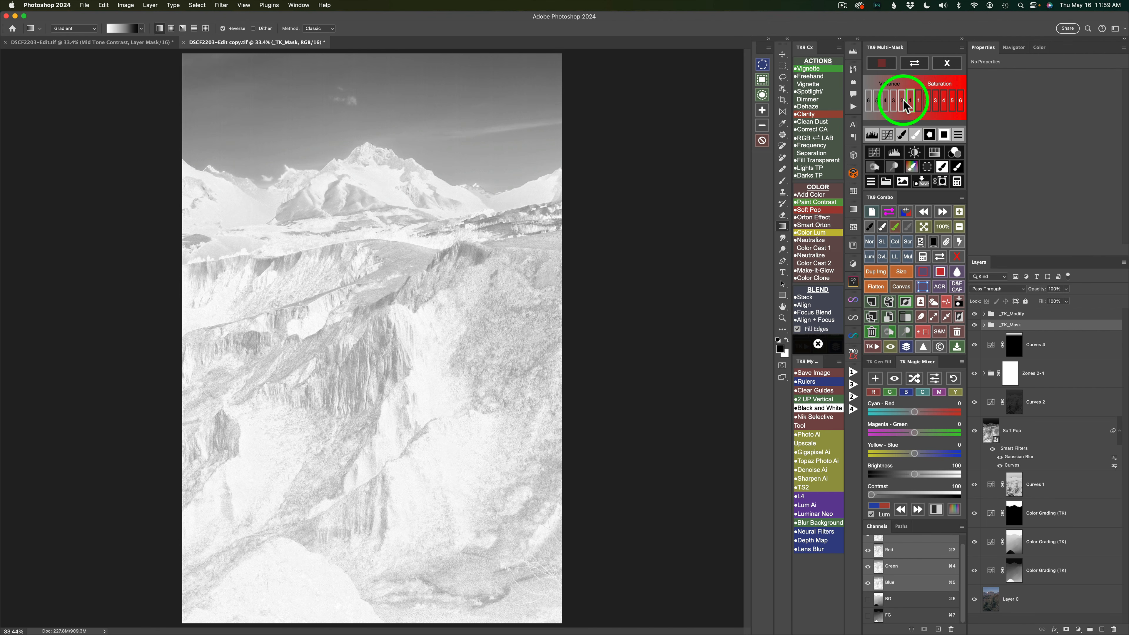
click(903, 102)
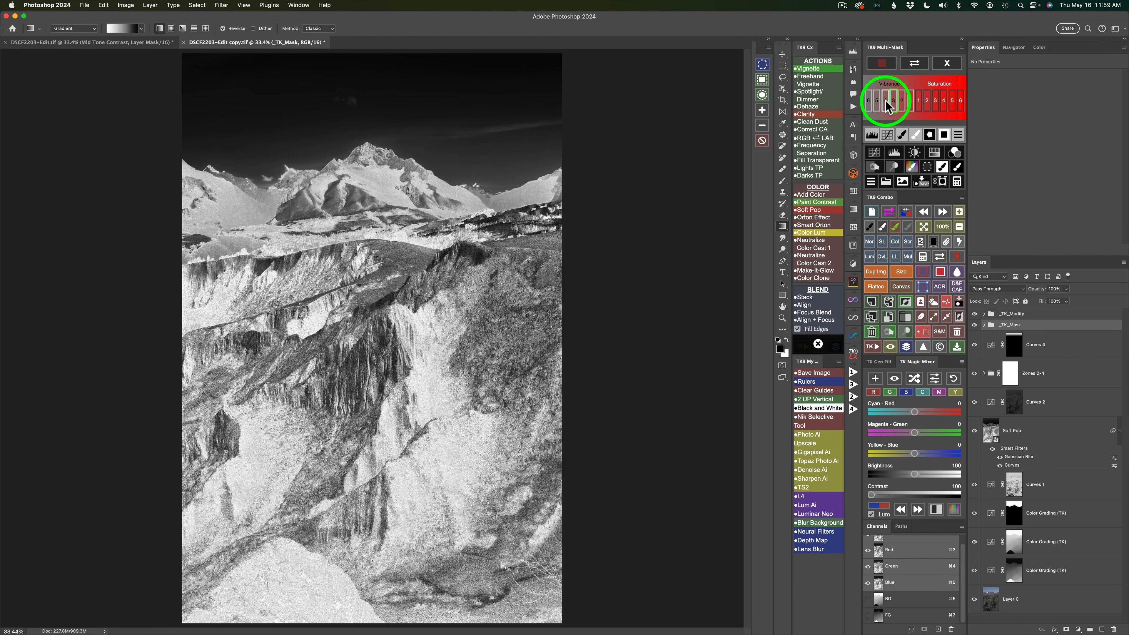
click(886, 102)
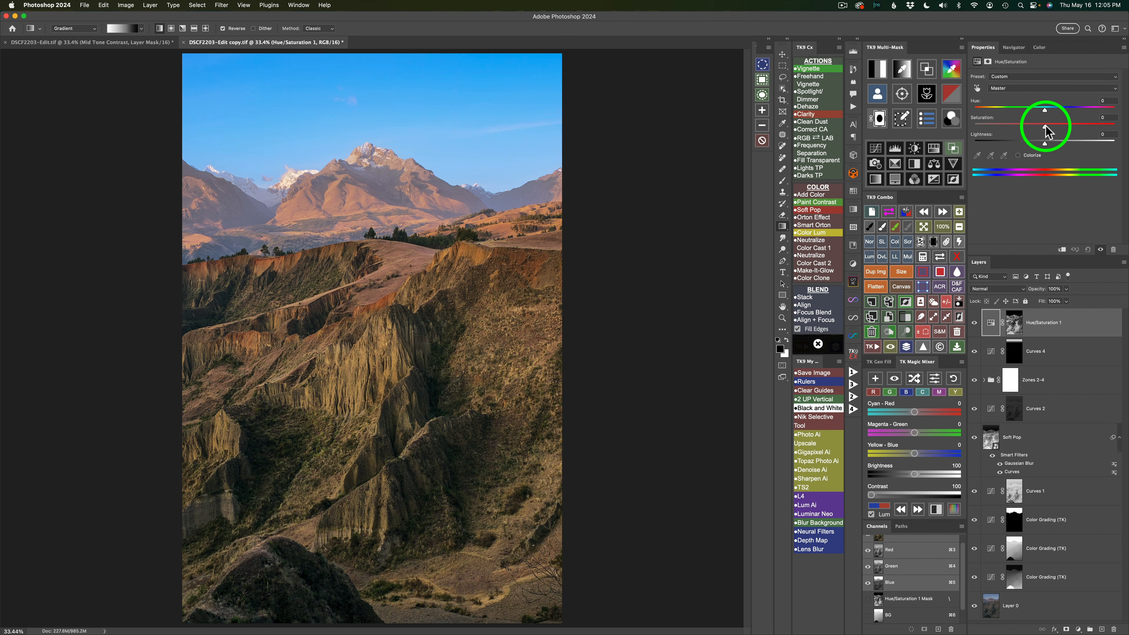
- Set the Hue/Saturation layer's Master saturation to +55 and compare the image with the layer hidden and shown
drag(1046, 128, 1083, 127)
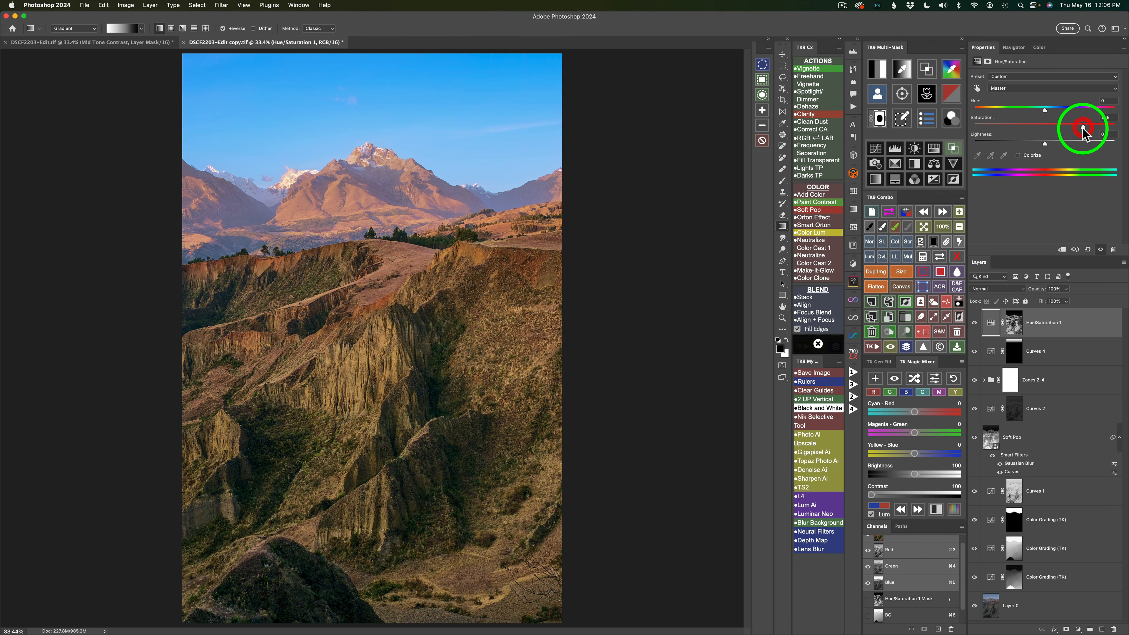
click(975, 323)
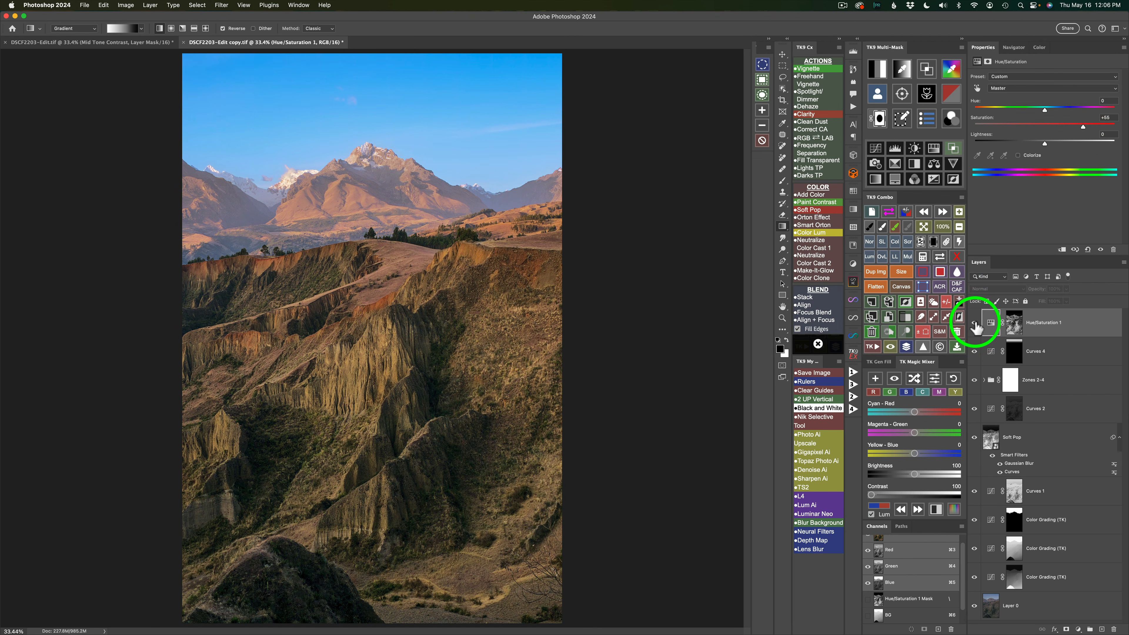
click(975, 324)
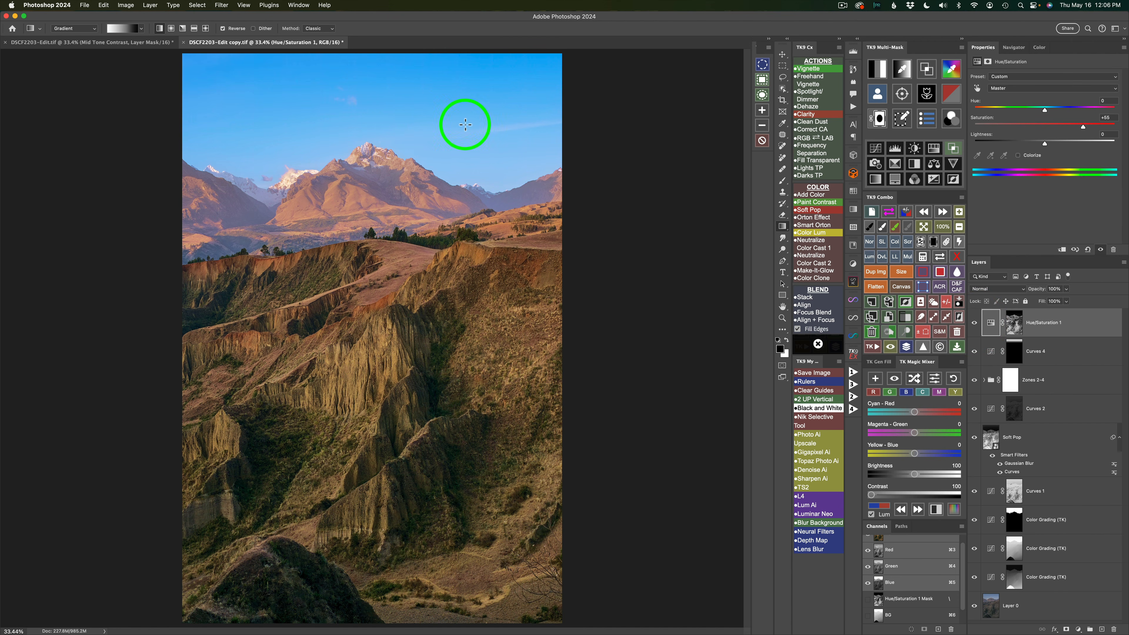
- Reduce the Blues saturation to -37 in the Hue/Saturation layer and compare the image with this layer and Soft Pop toggled
click(1029, 88)
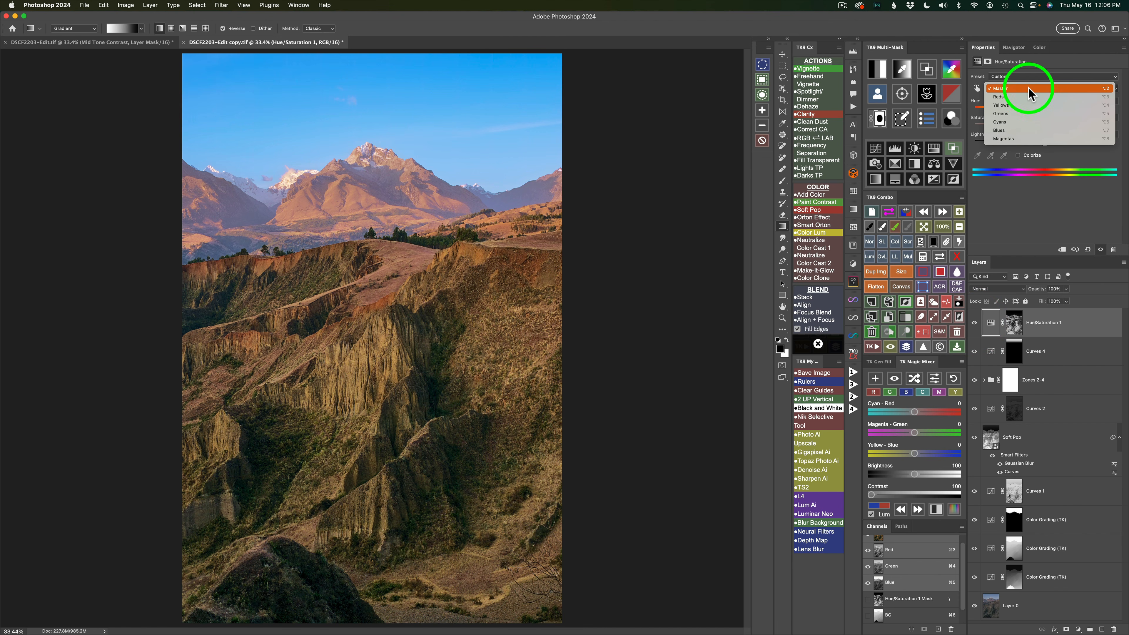
click(1018, 131)
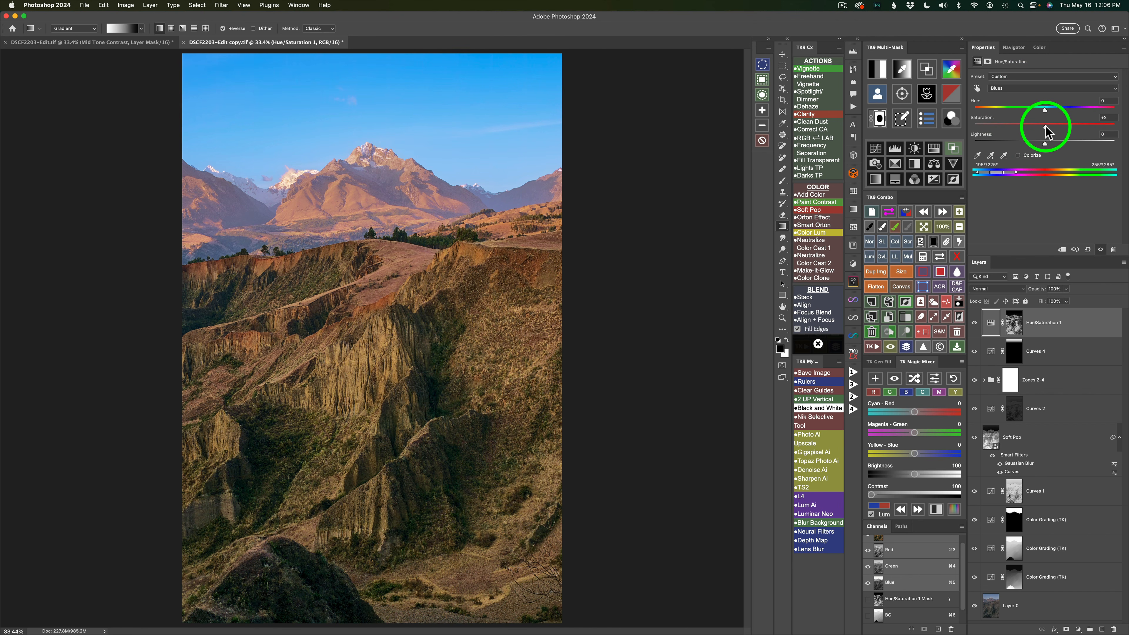
drag(1046, 130, 1026, 126)
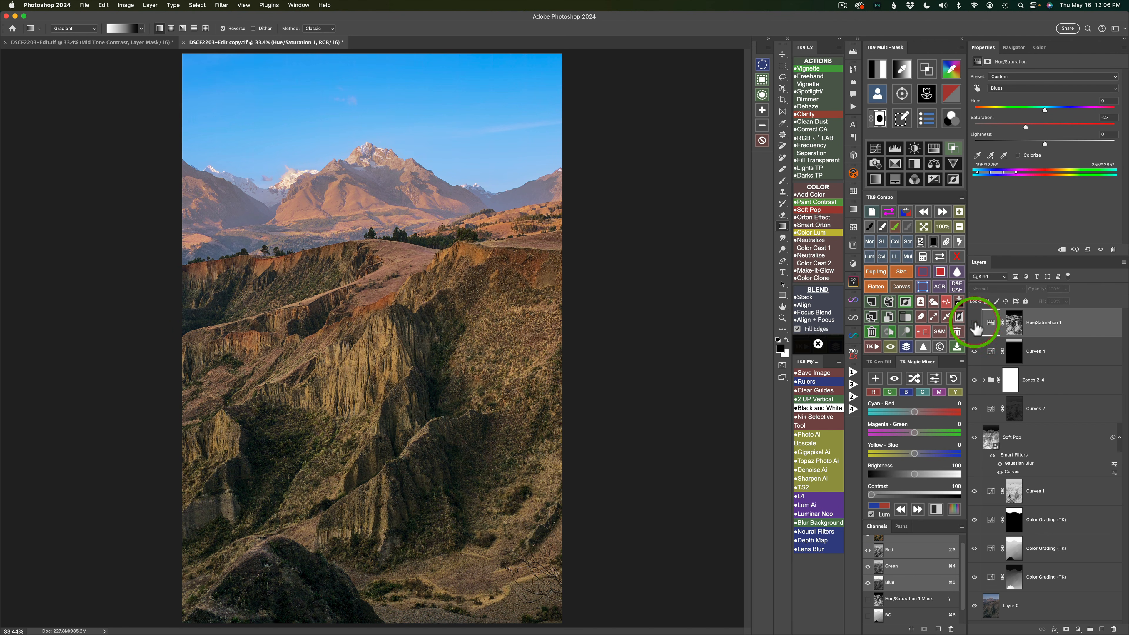
click(974, 323)
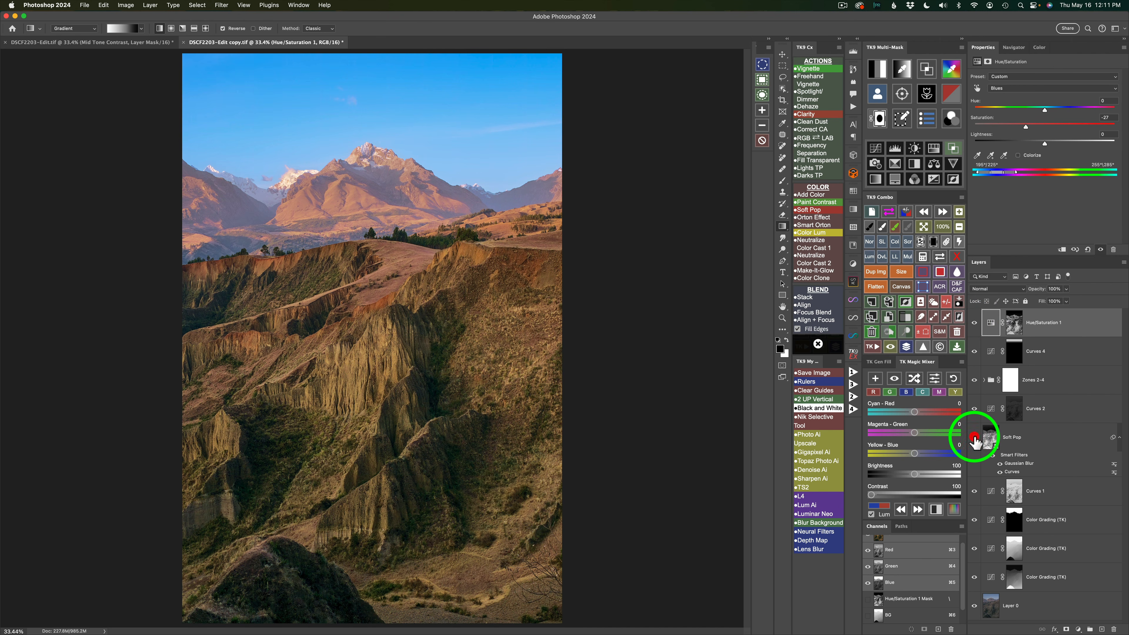
click(974, 440)
click(974, 440)
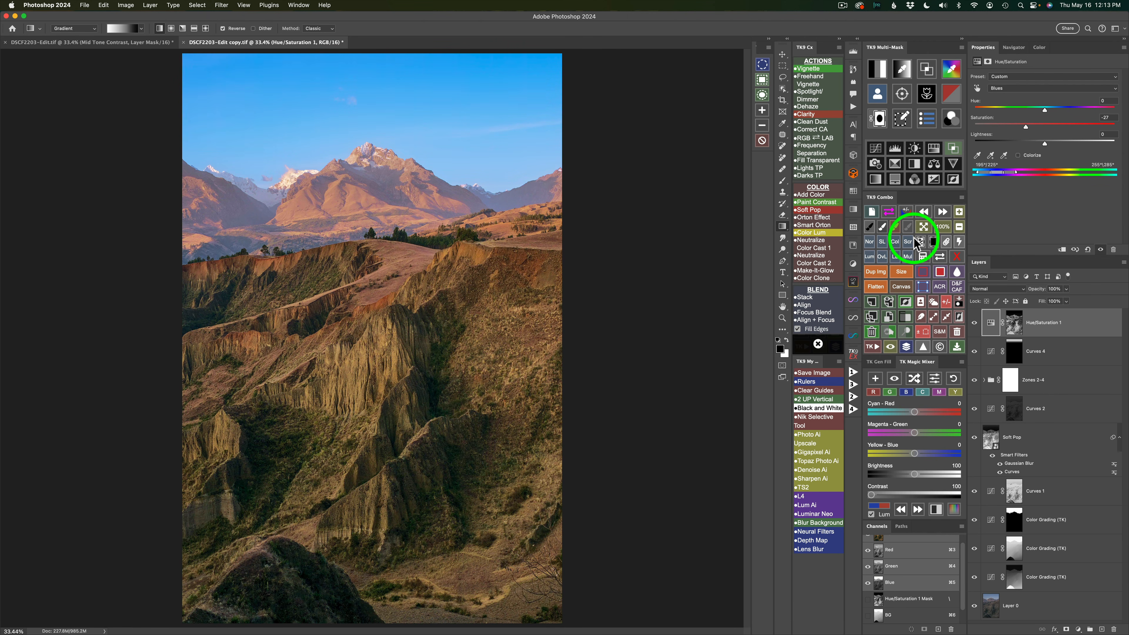
- Add an Orton Effect group with a 49.8-pixel Gaussian Blur and lower the group's opacity to 15%
click(818, 217)
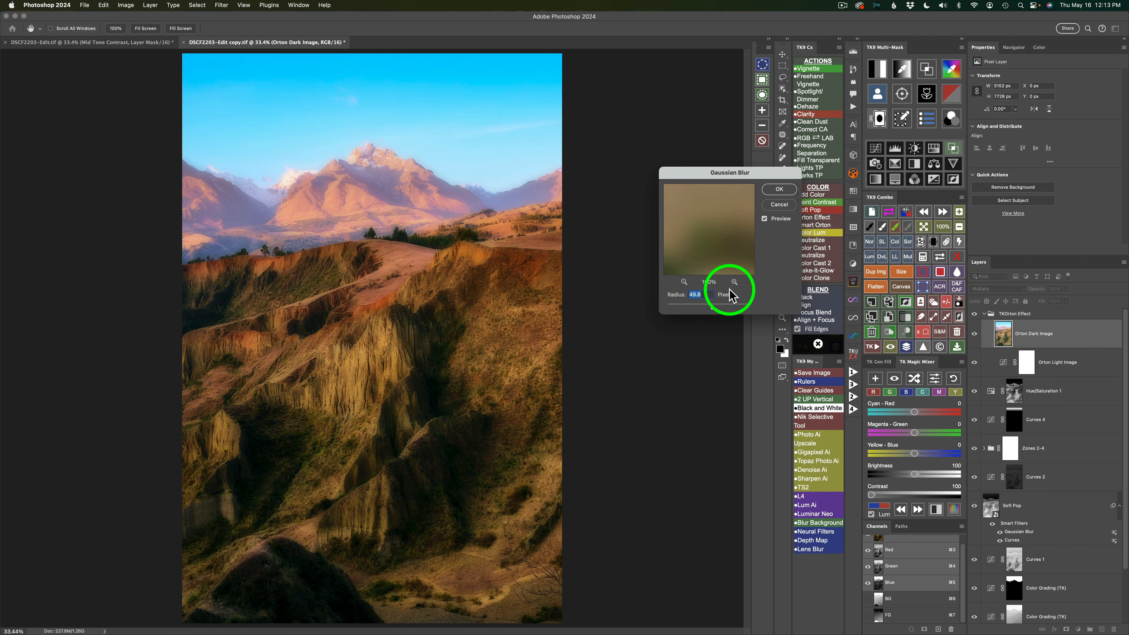
click(780, 190)
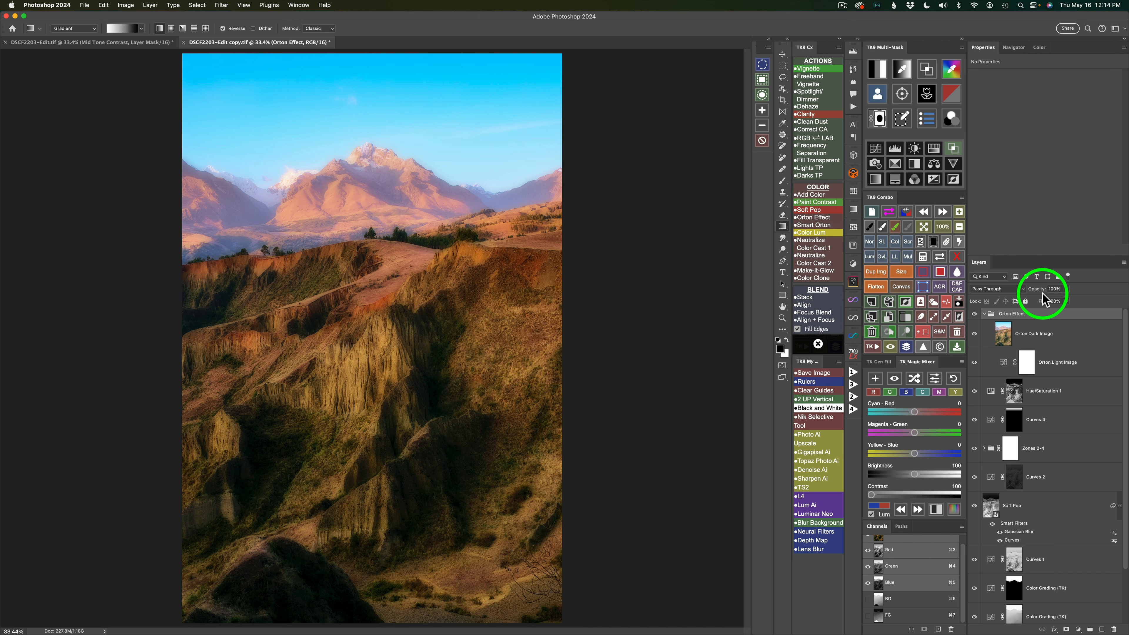
click(1066, 289)
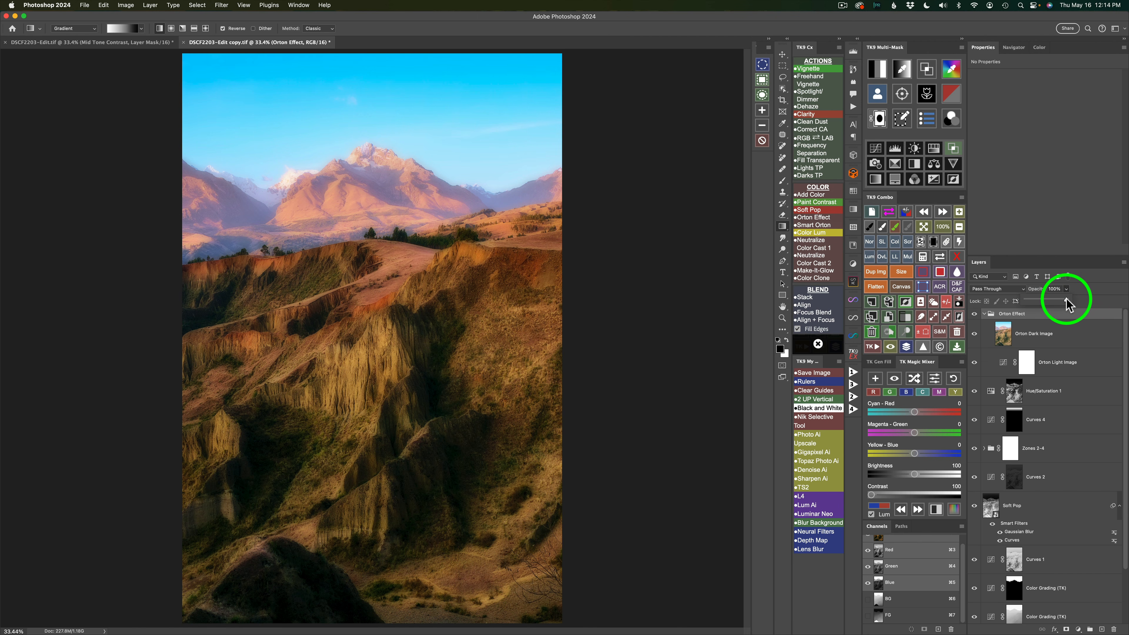
drag(1040, 299, 1031, 298)
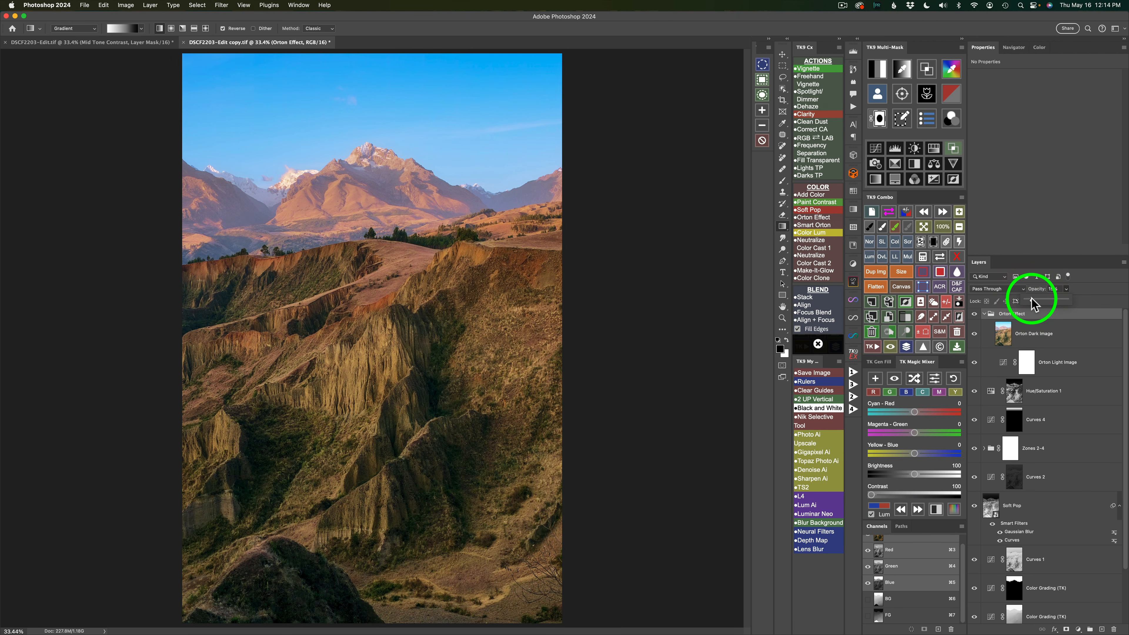
- Compare the image with the Orton Effect group and the Soft Pop layer hidden and shown
click(975, 313)
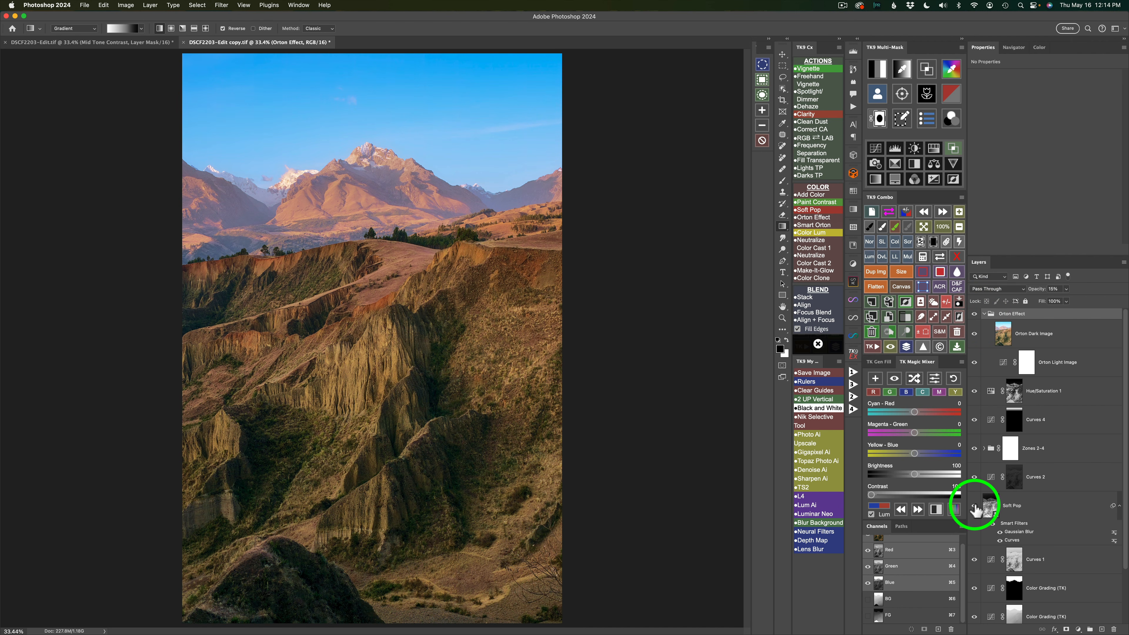
click(974, 506)
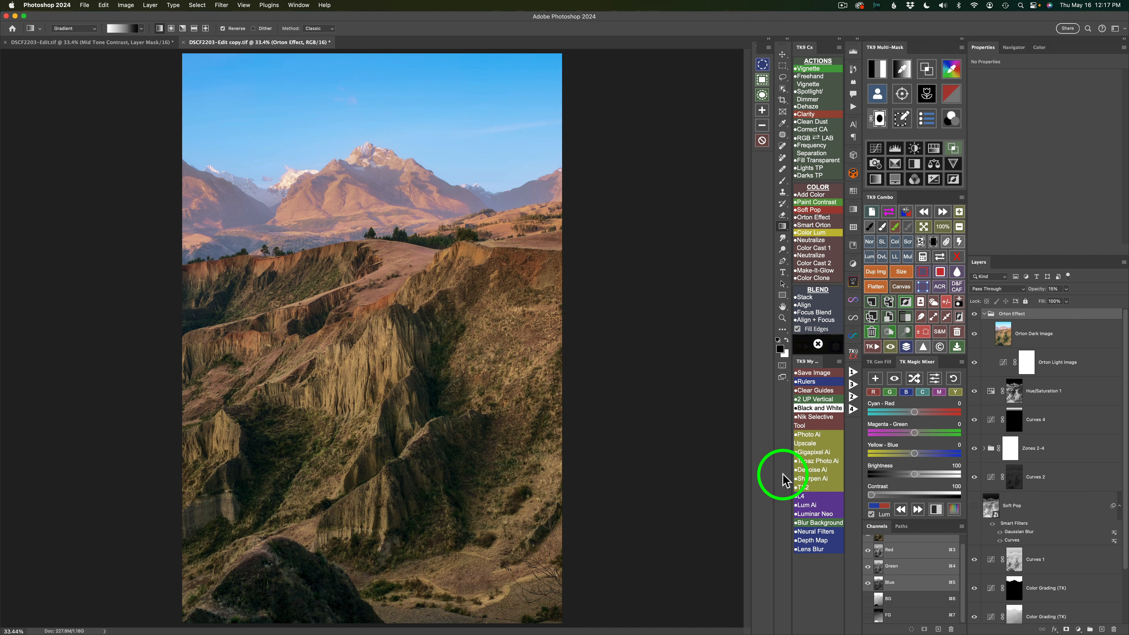
click(975, 507)
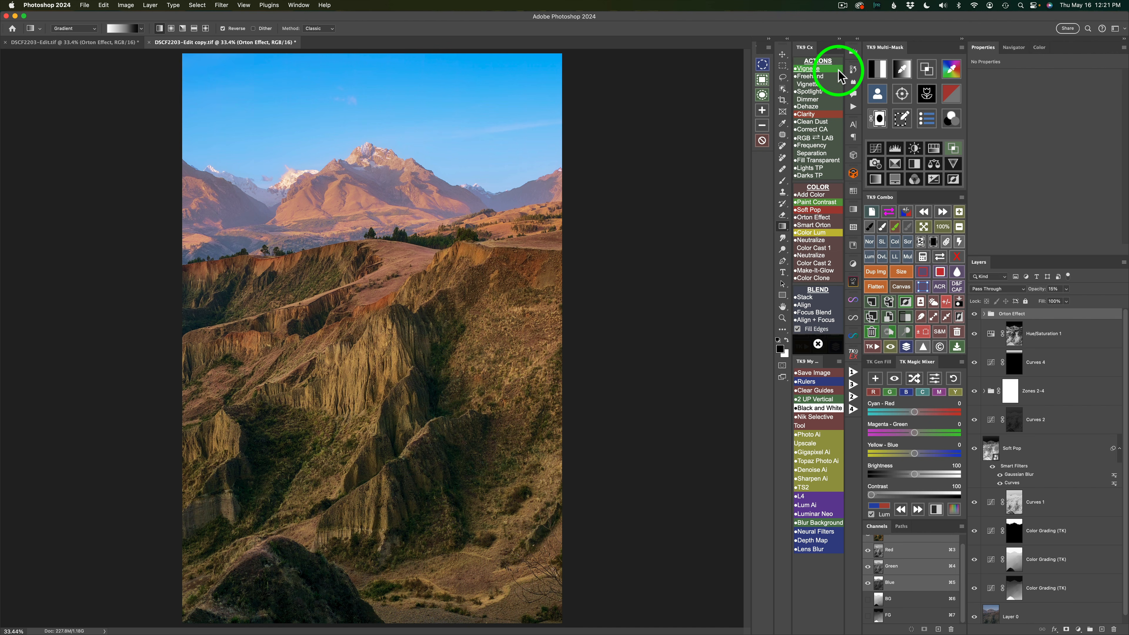
- Add a Vignette layer with its mask blurred by 583.1 pixels
click(814, 72)
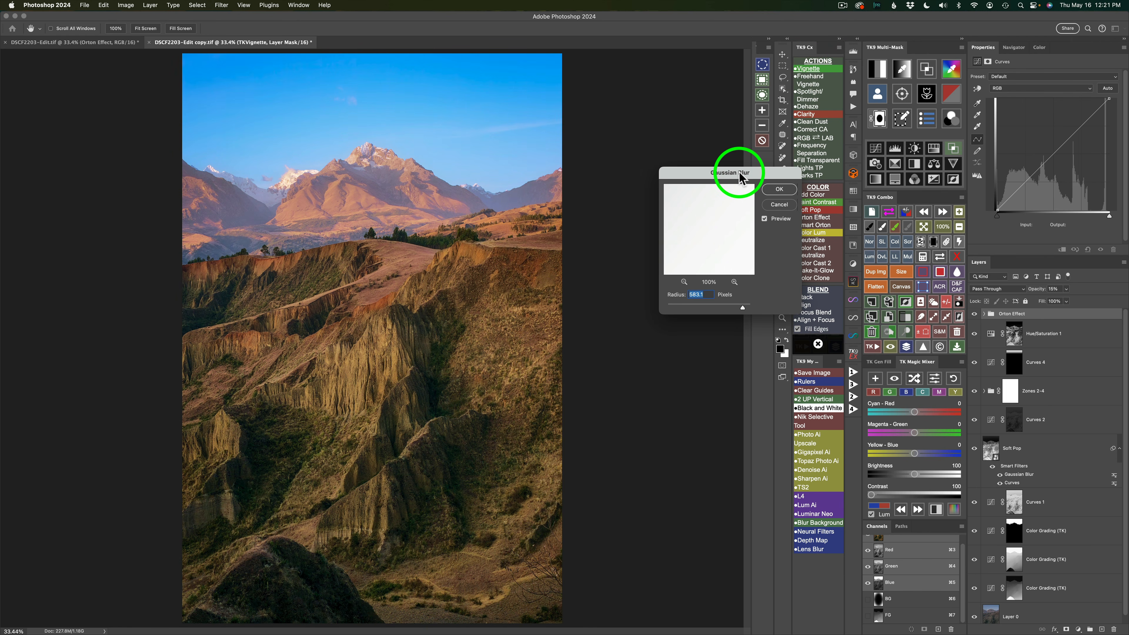
click(779, 189)
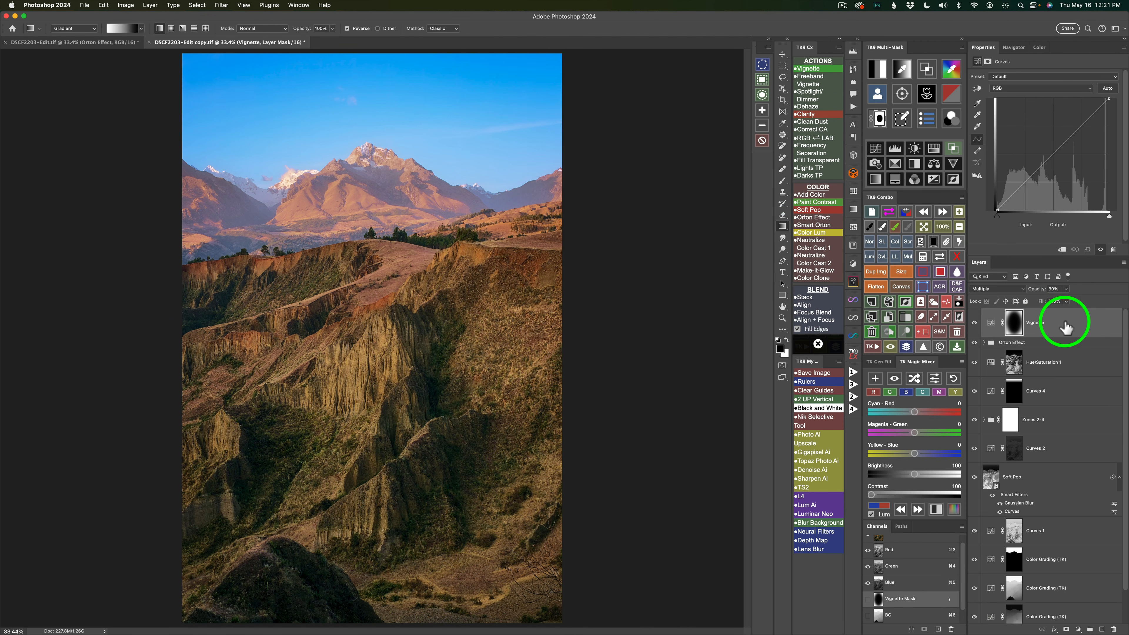
- Exclude the dark tones from the Vignette layer with the darks 2 Blend If preset, extend its feathering slightly, and compare before and after
click(952, 148)
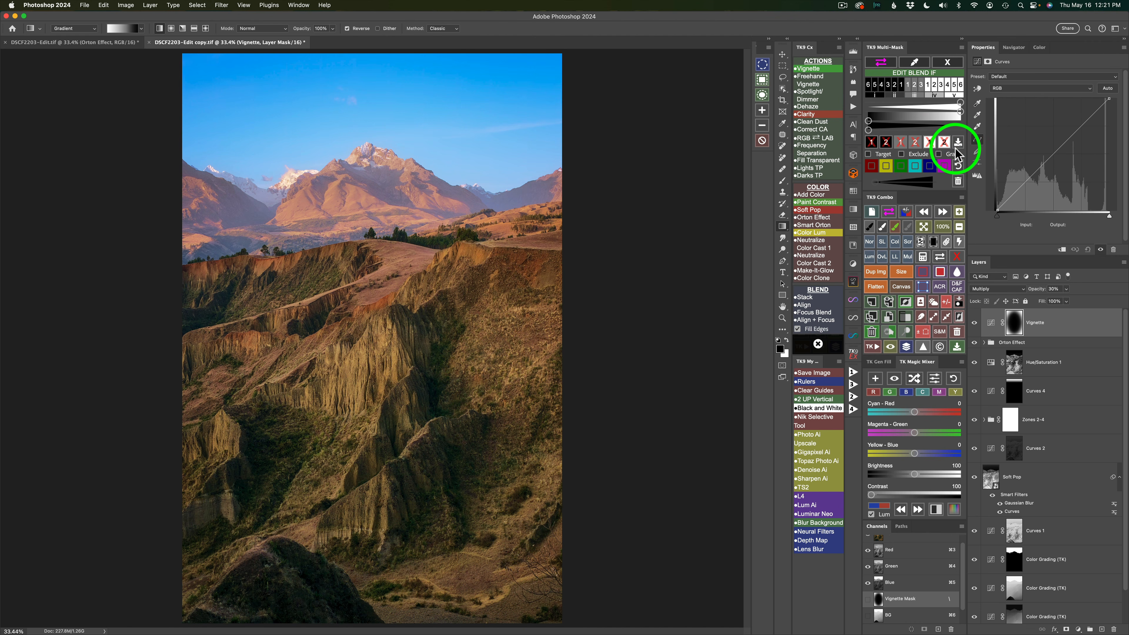
click(886, 141)
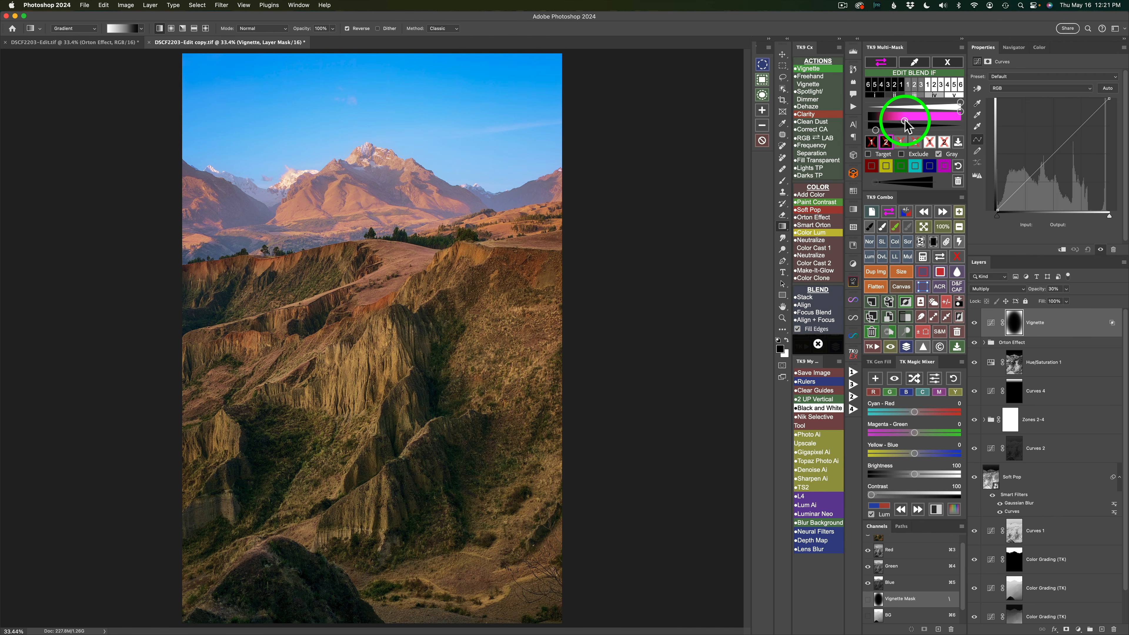
click(905, 120)
drag(905, 120, 910, 120)
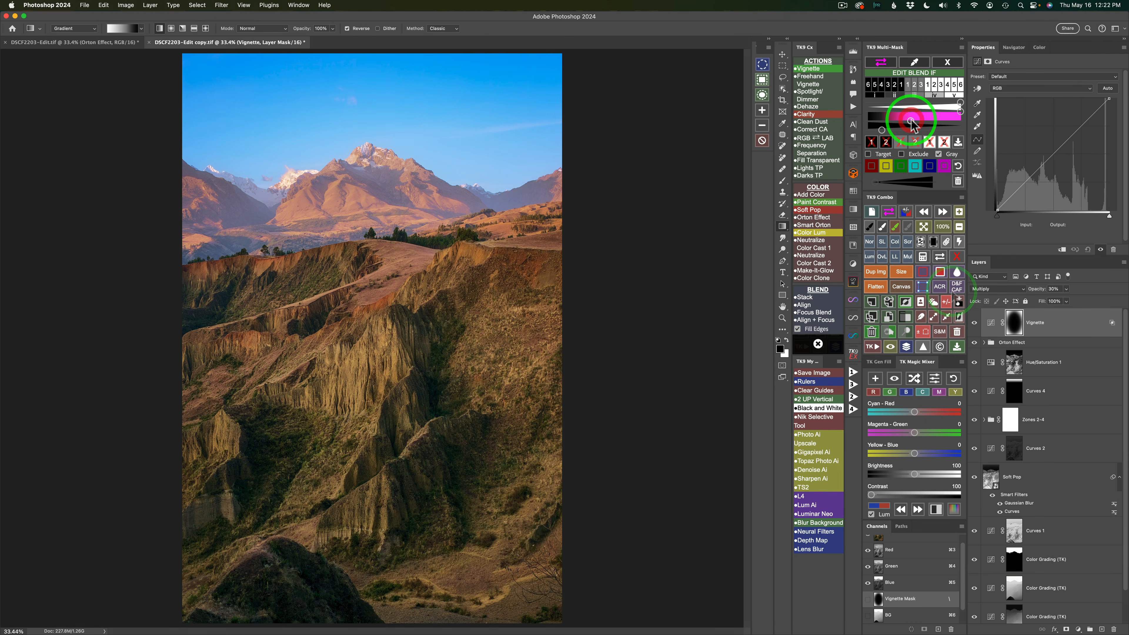
click(974, 323)
click(975, 323)
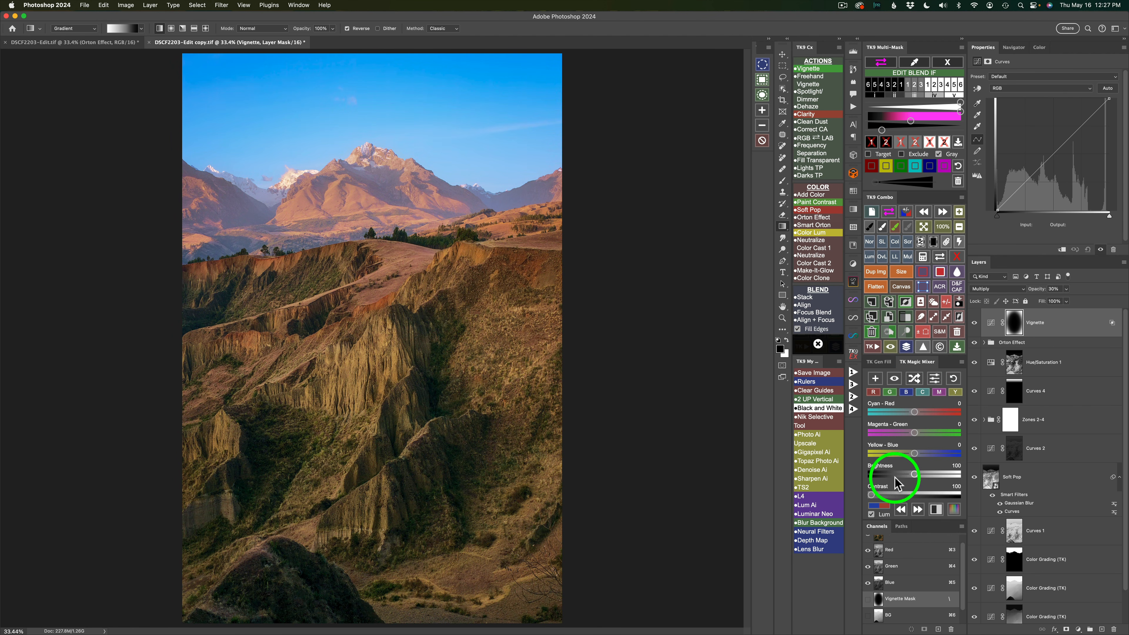
- Add a Magic Mixer layer in Luminosity mode and shuffle through several random channel mixes
click(871, 515)
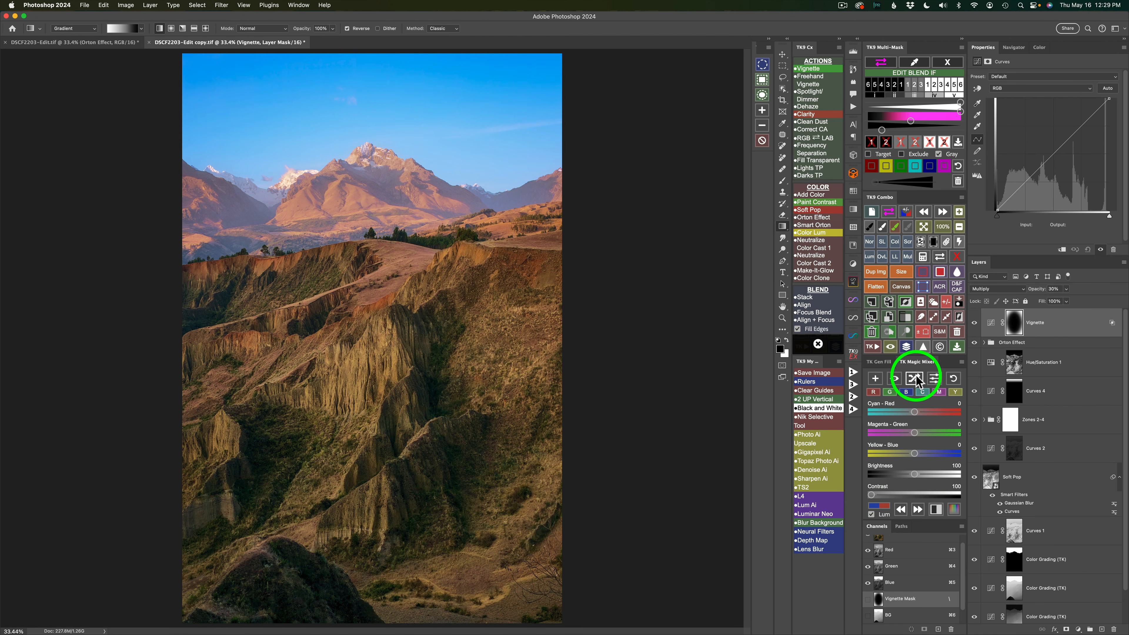
click(916, 379)
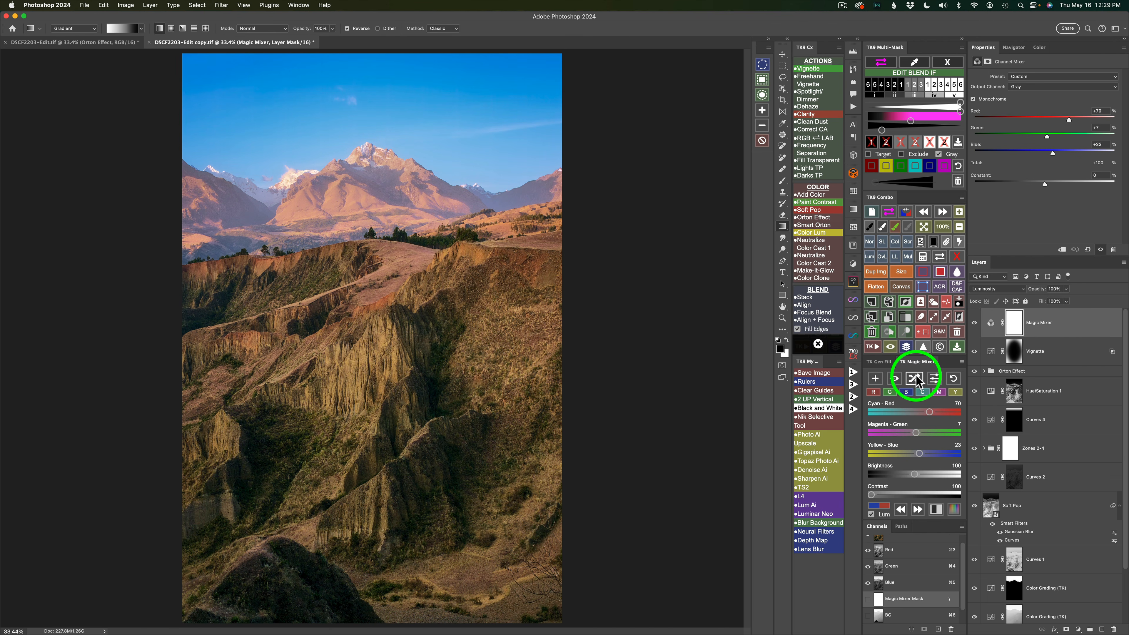
click(915, 378)
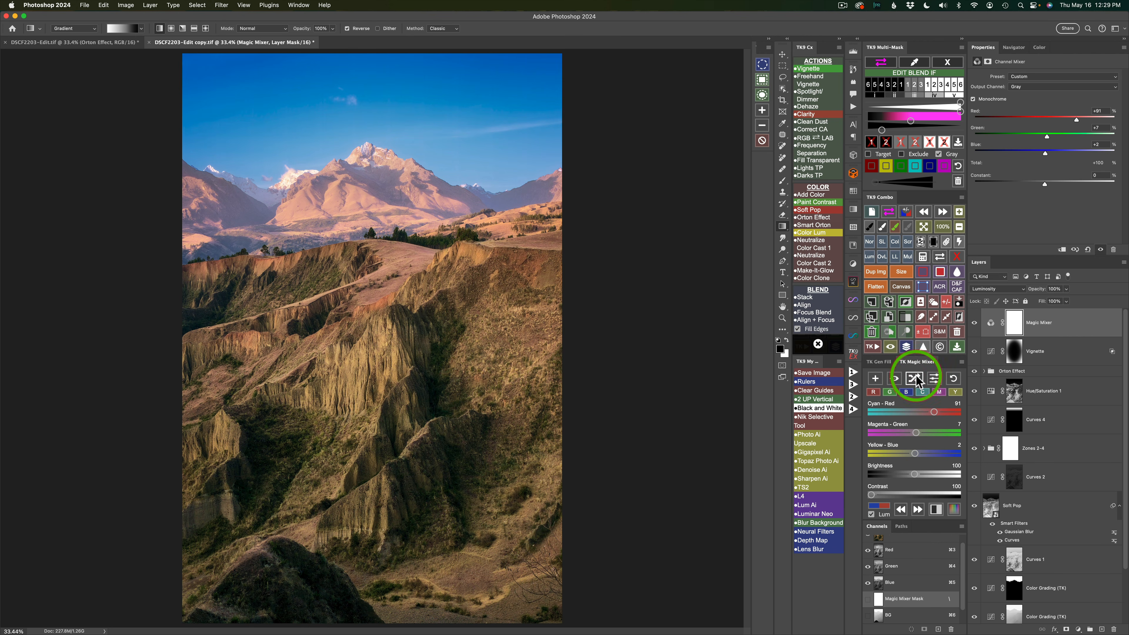
click(916, 378)
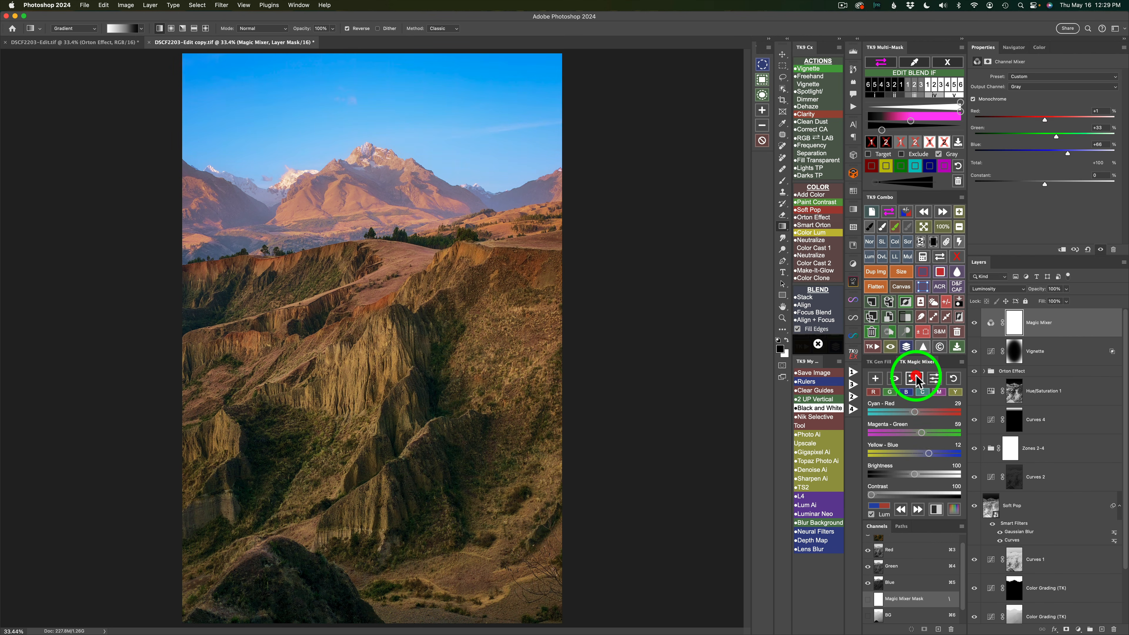
click(916, 378)
click(916, 378)
click(915, 379)
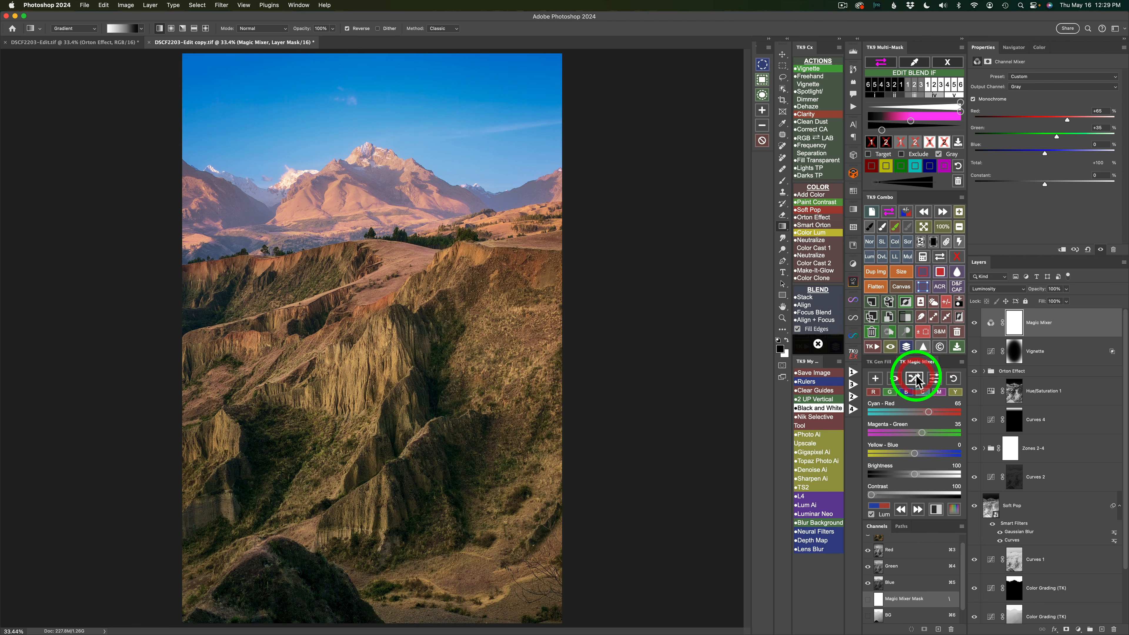
click(916, 378)
click(915, 378)
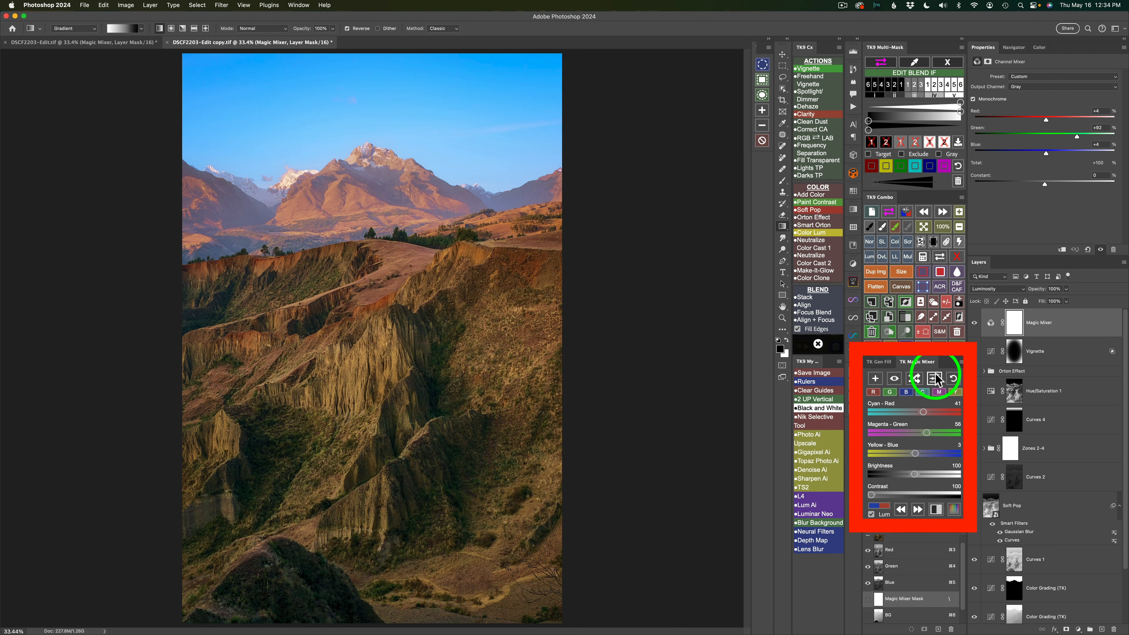
- Load the Peru Edit preset into the Magic Mixer layer and close the preset list
click(935, 378)
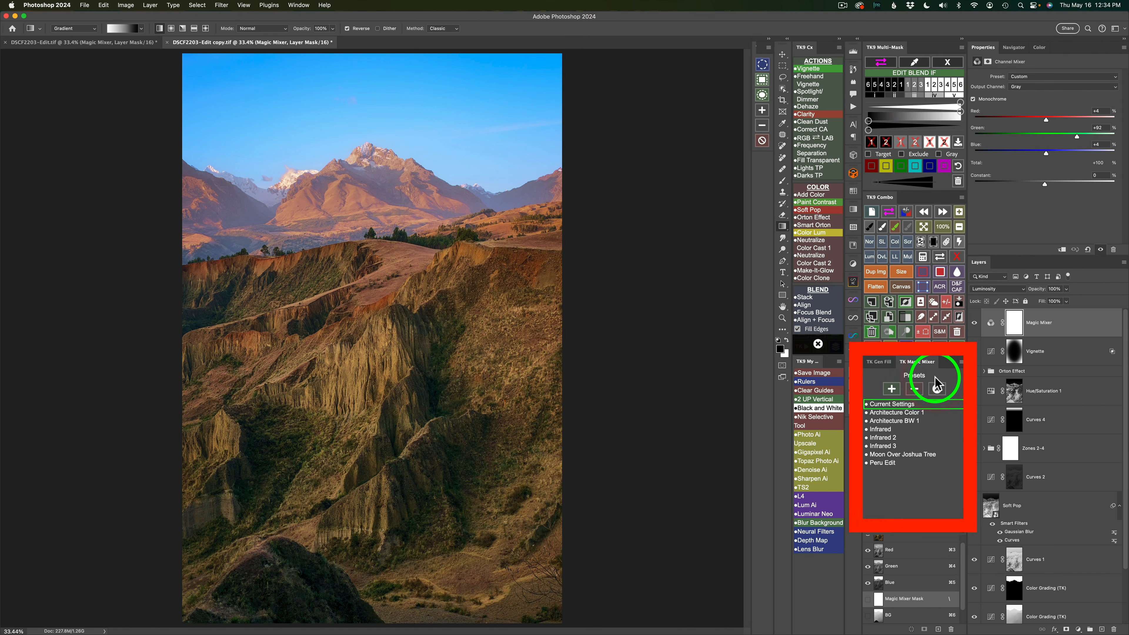
click(882, 463)
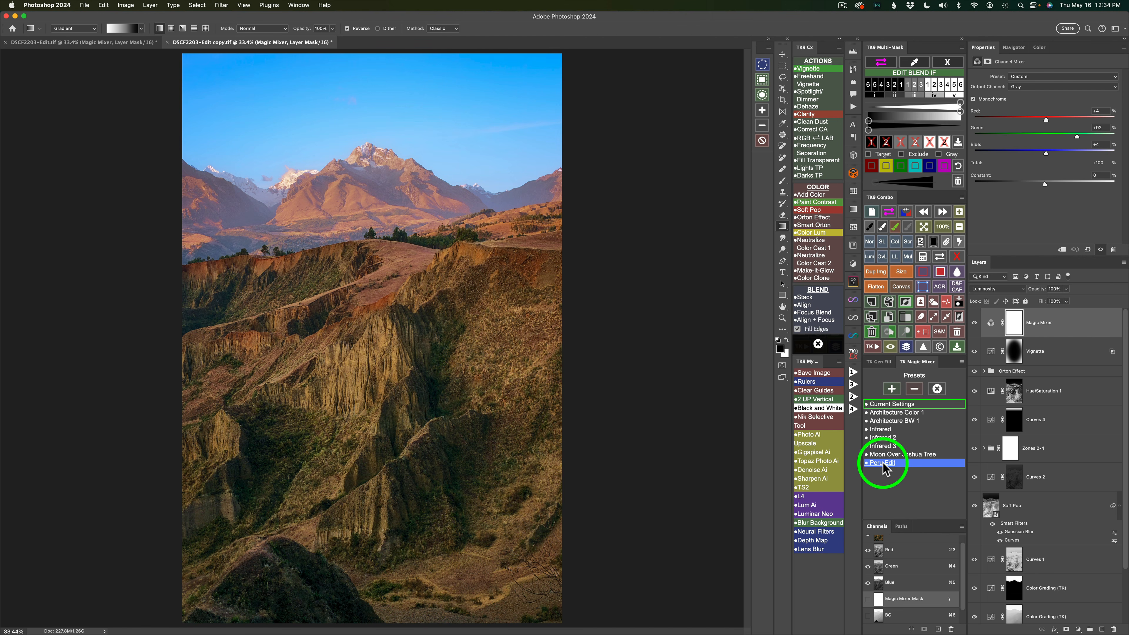
double_click(882, 463)
click(939, 390)
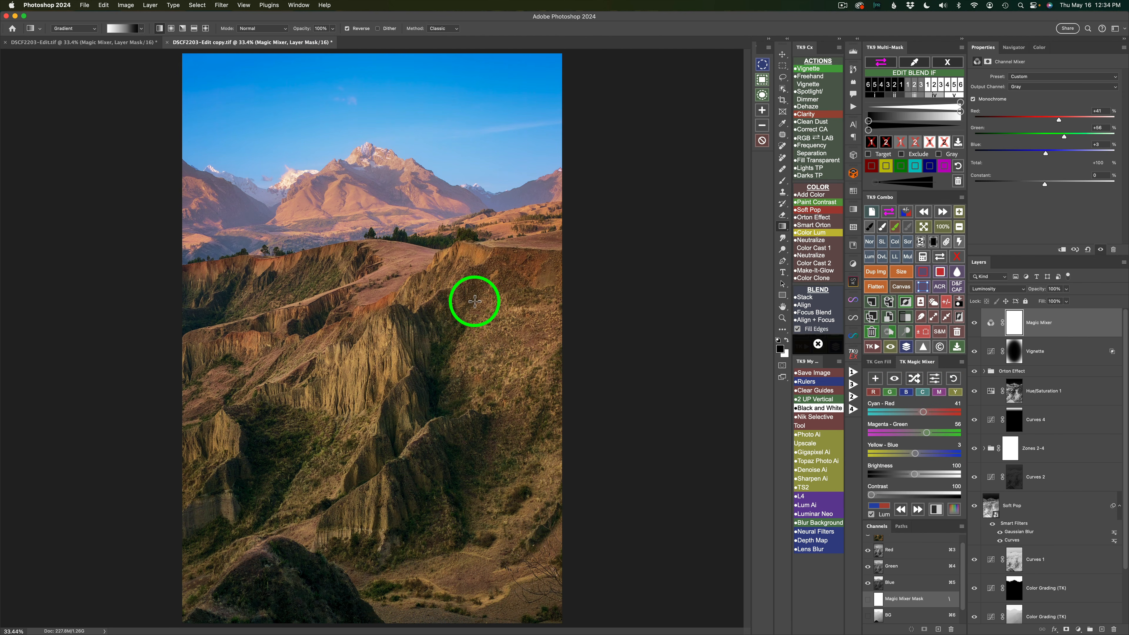
- Compare the image with the Magic Mixer layer hidden and shown, and the complete edit against the original image
click(974, 323)
click(976, 326)
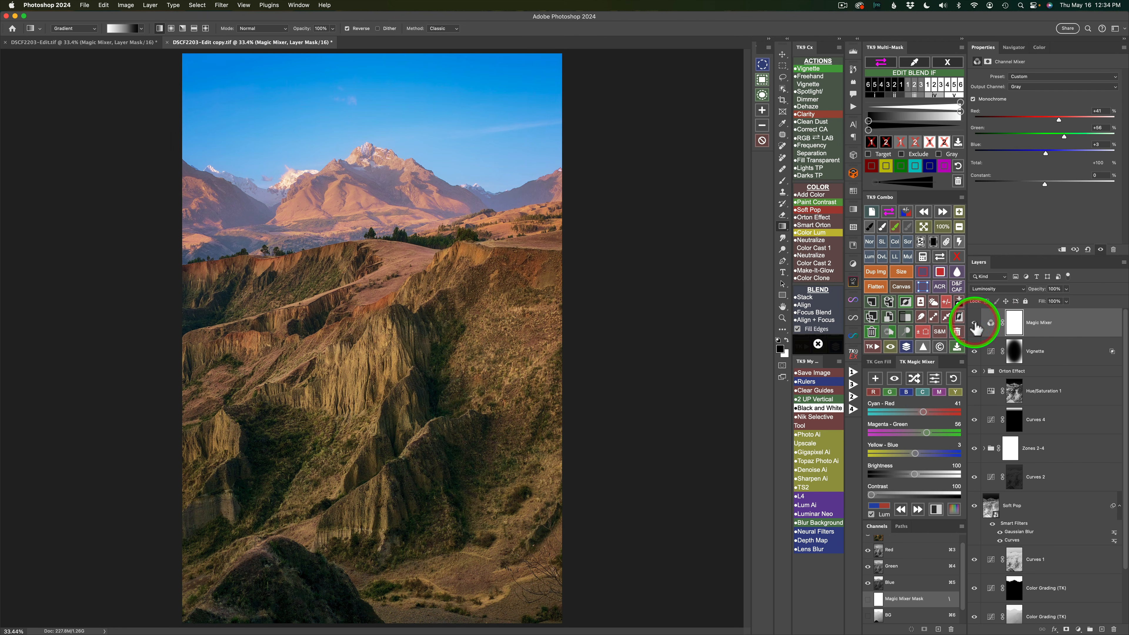
click(975, 326)
click(974, 324)
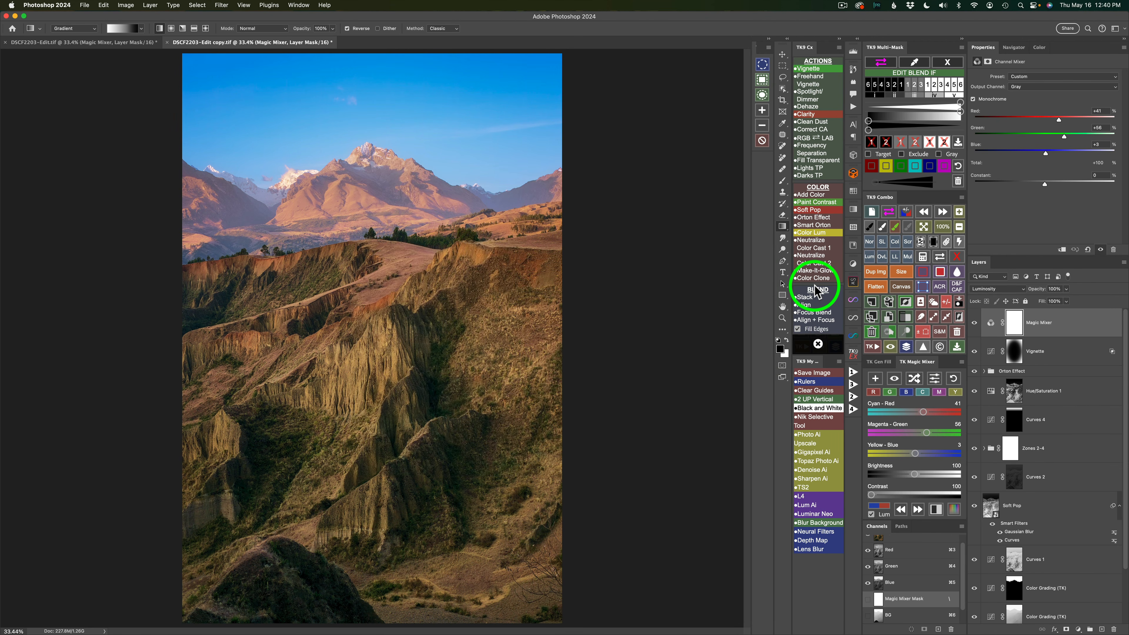
click(906, 348)
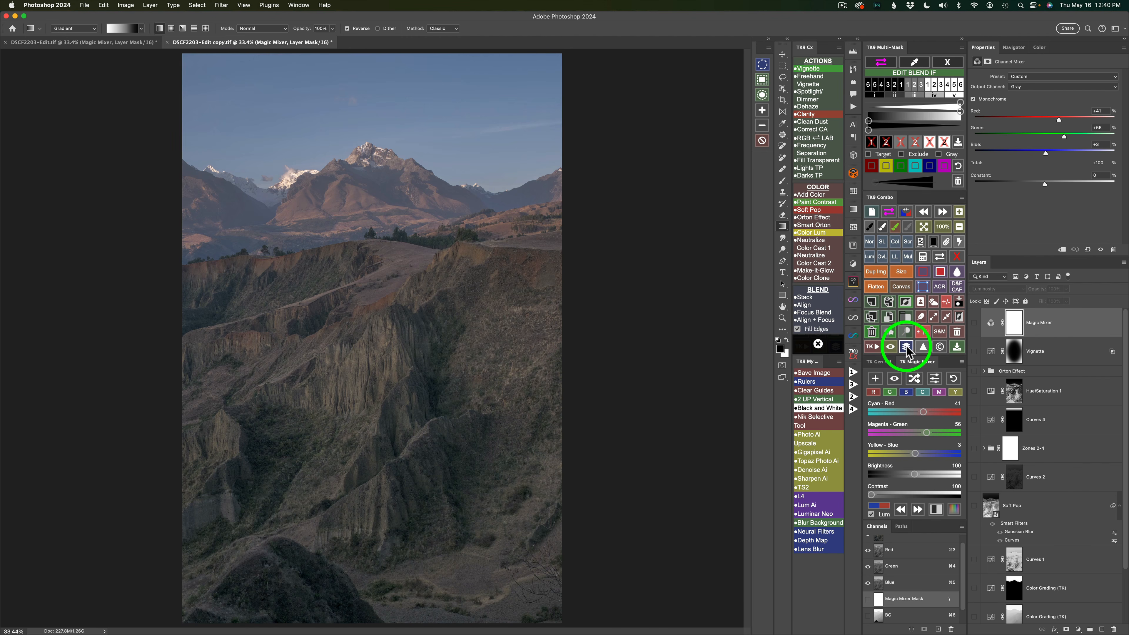
click(907, 347)
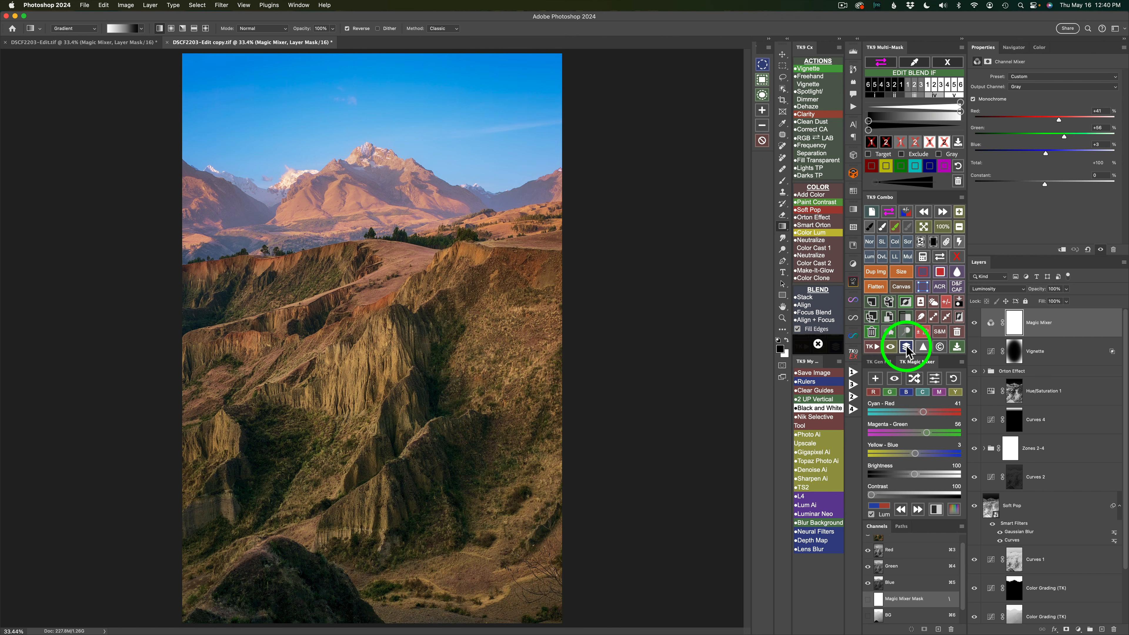